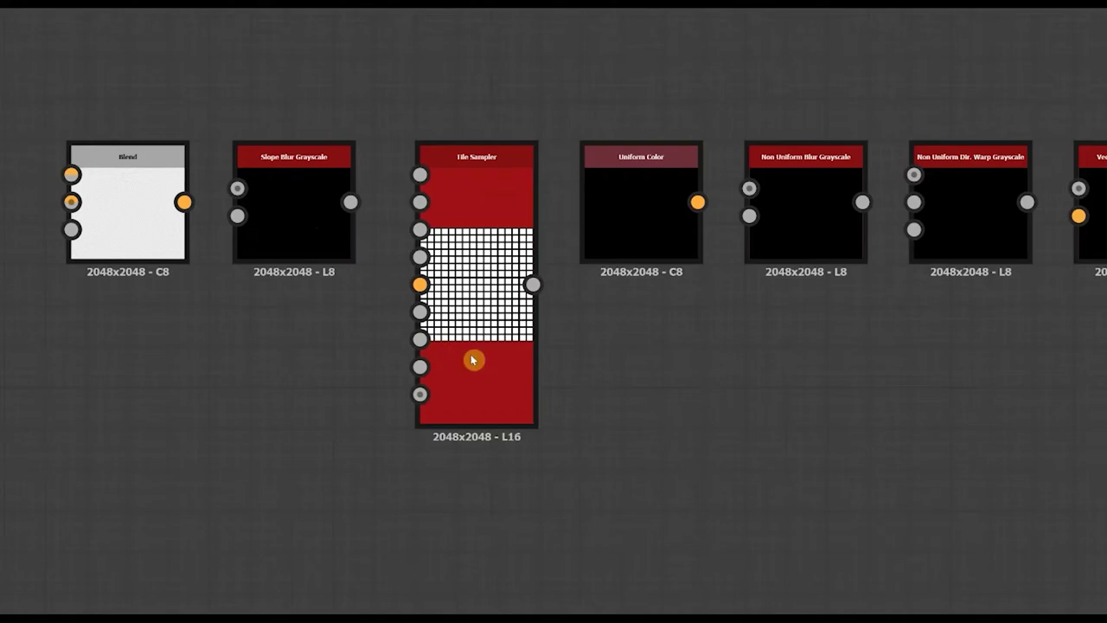
middle_drag(788, 361, 227, 353)
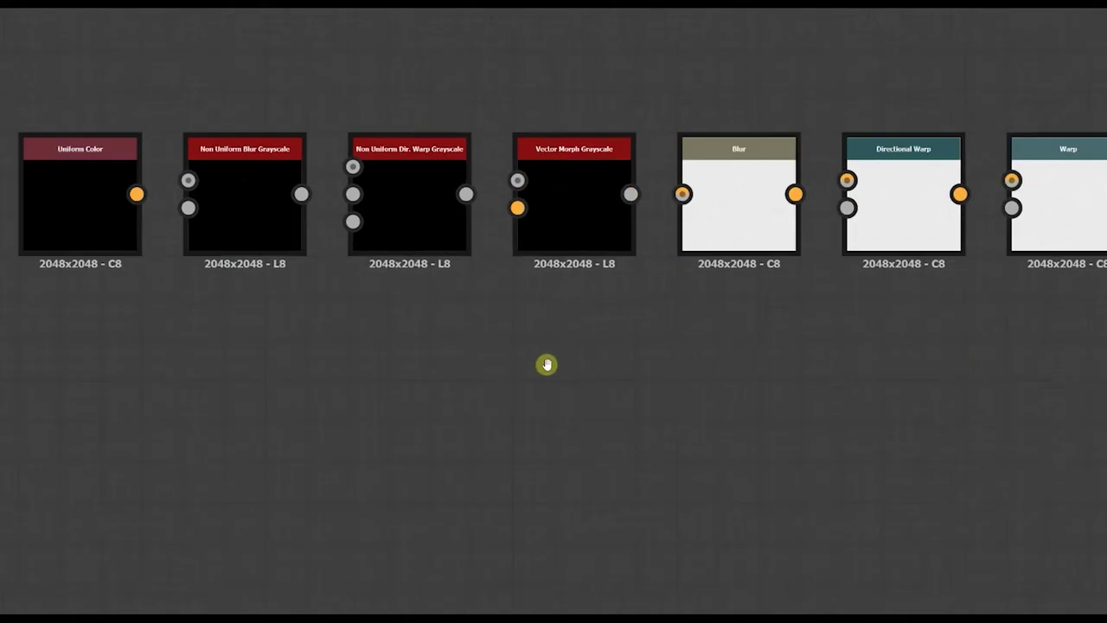
middle_drag(245, 368, 893, 403)
middle_drag(407, 395, 985, 413)
middle_drag(916, 413, 943, 408)
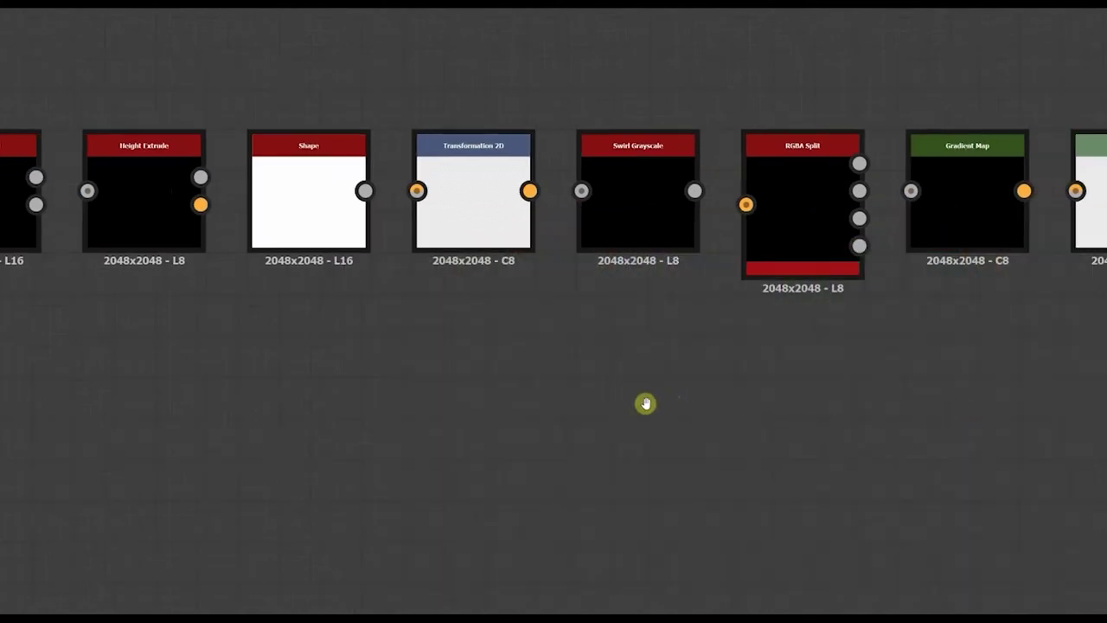
middle_drag(1055, 420, 734, 415)
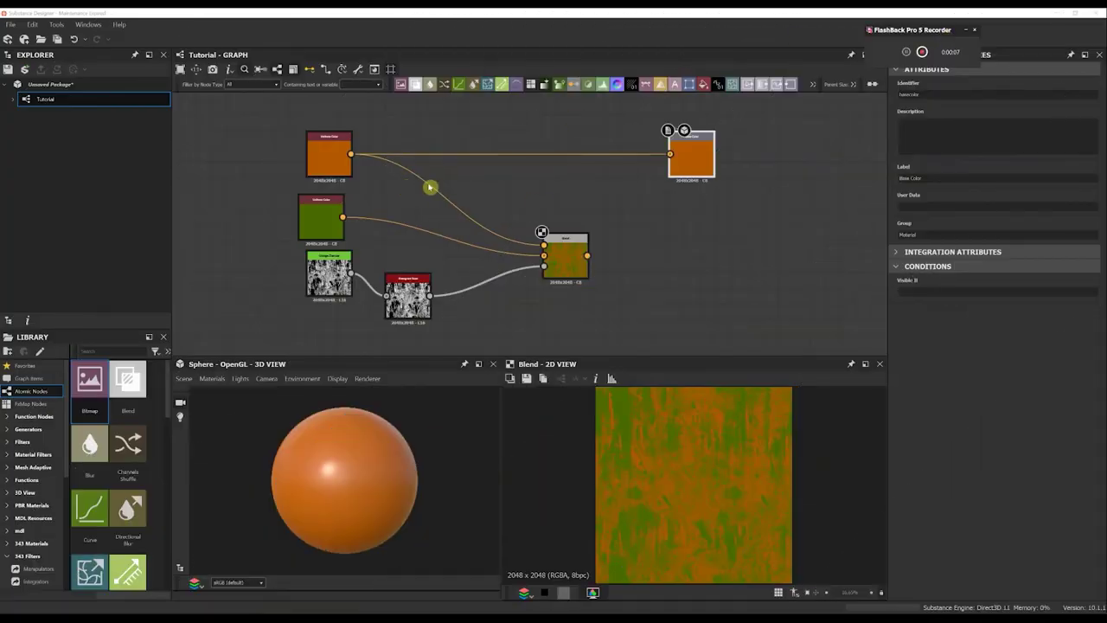
Switch the orange Uniform Color node's color mode to Grayscale
double_click(326, 149)
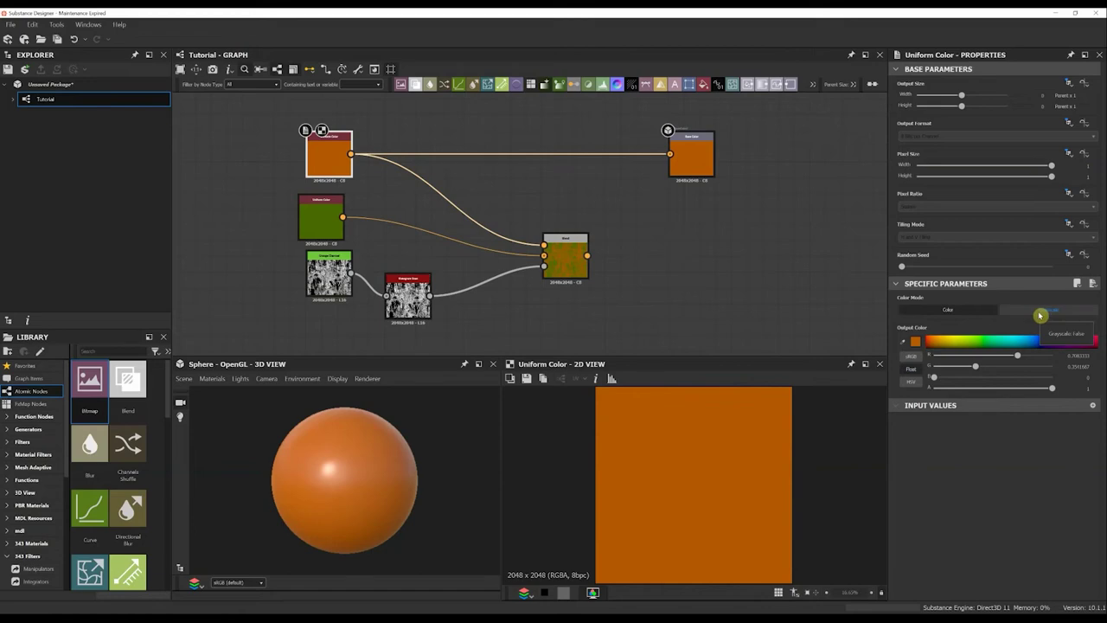
click(1042, 310)
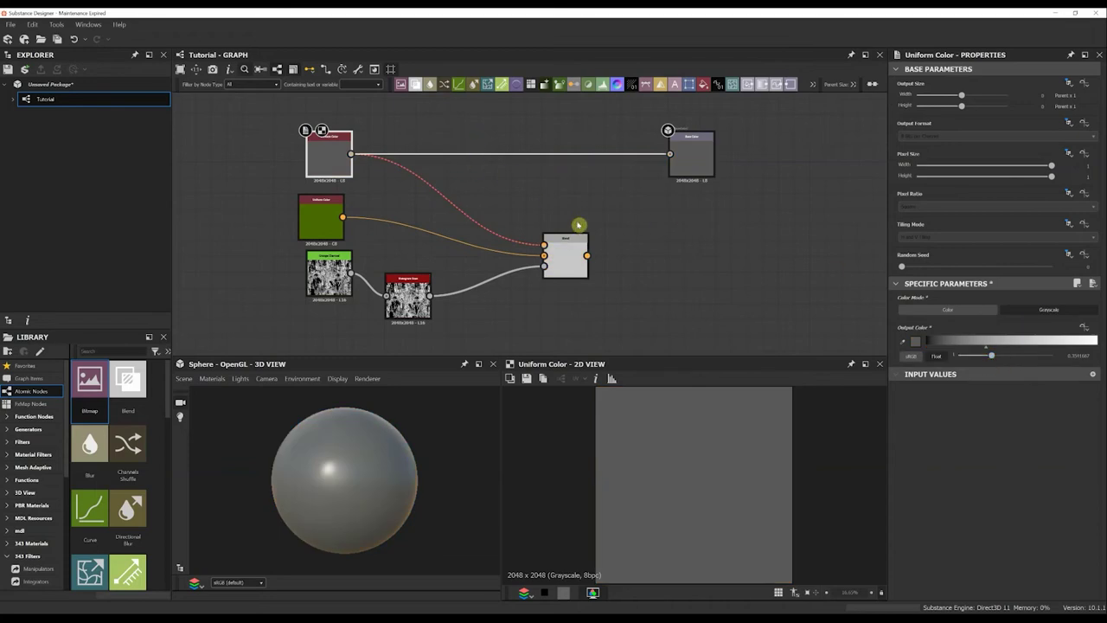
middle_drag(452, 115, 563, 210)
click(534, 152)
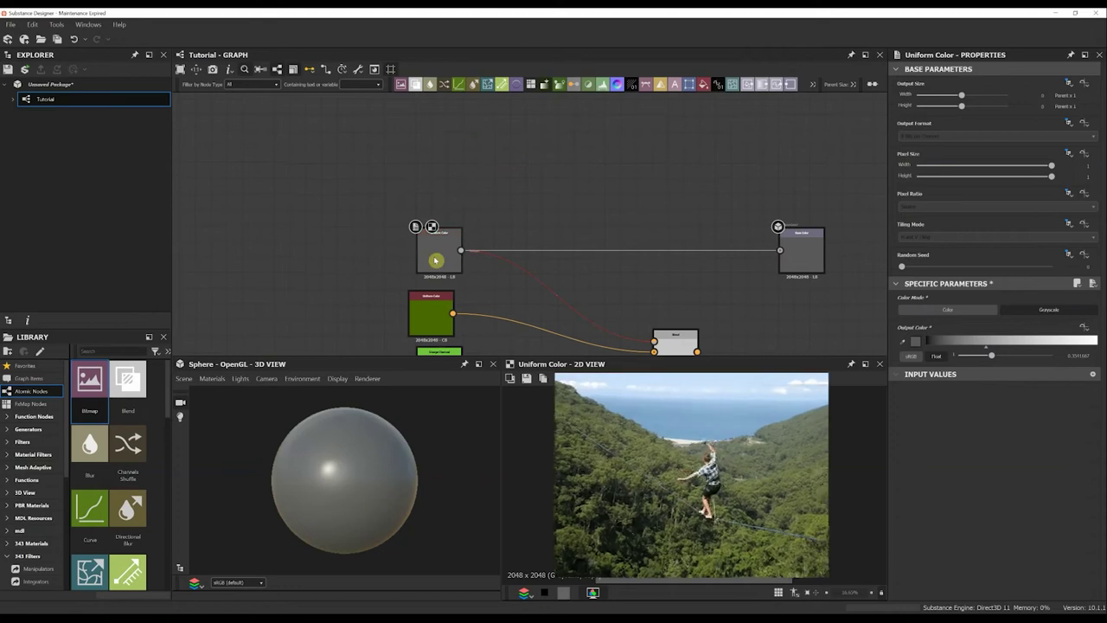
mouse_move(436, 258)
mouse_down()
mouse_move(492, 222)
mouse_move(508, 231)
mouse_move(436, 269)
mouse_up()
click(531, 180)
Insert an Overlay-mode Blend node between the grayscale Uniform Color and the Base Color output, with the grunge charcoal node as its foreground
middle_drag(467, 234, 482, 183)
click(454, 319)
right_click(585, 207)
key(Escape)
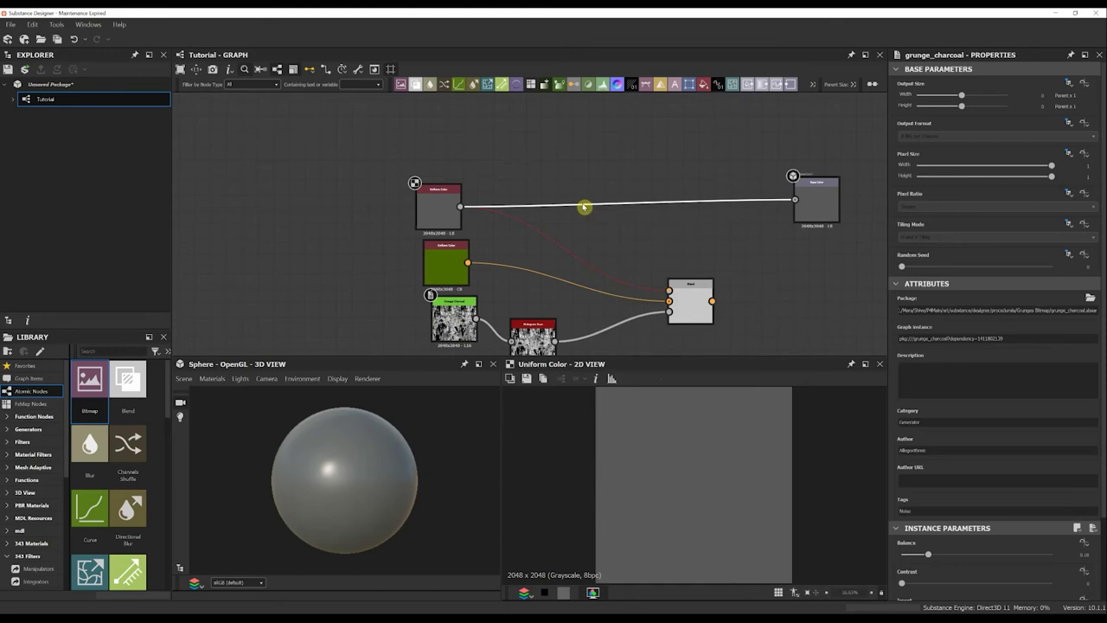
key(b)
drag(614, 183, 628, 201)
click(960, 340)
click(924, 398)
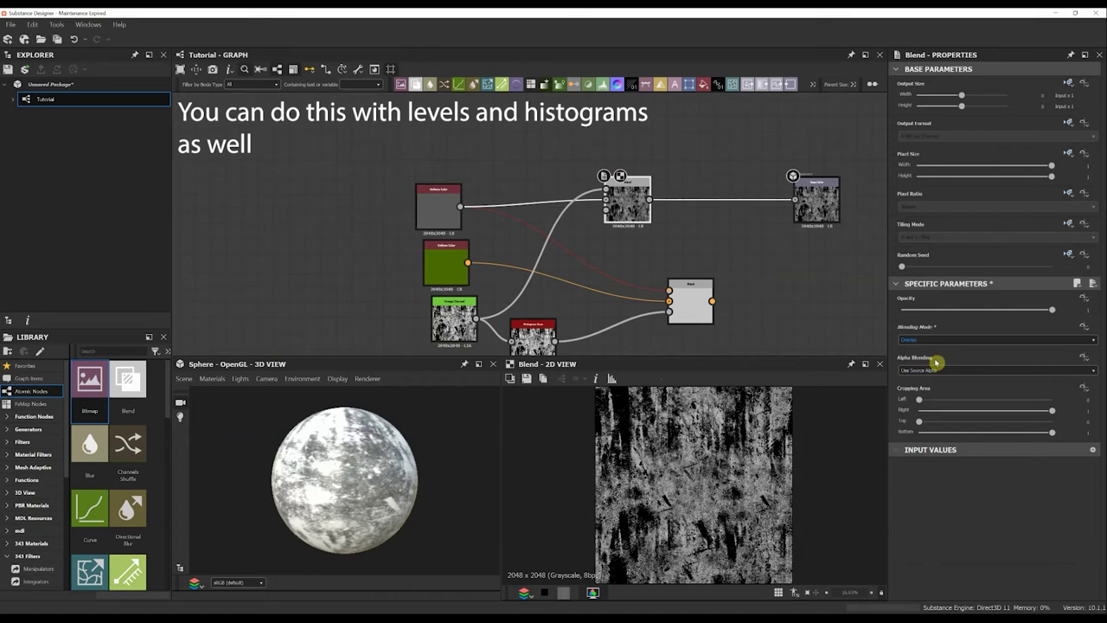
Set the grayscale Uniform Color's output value to 0.95 and inspect the sphere
click(438, 208)
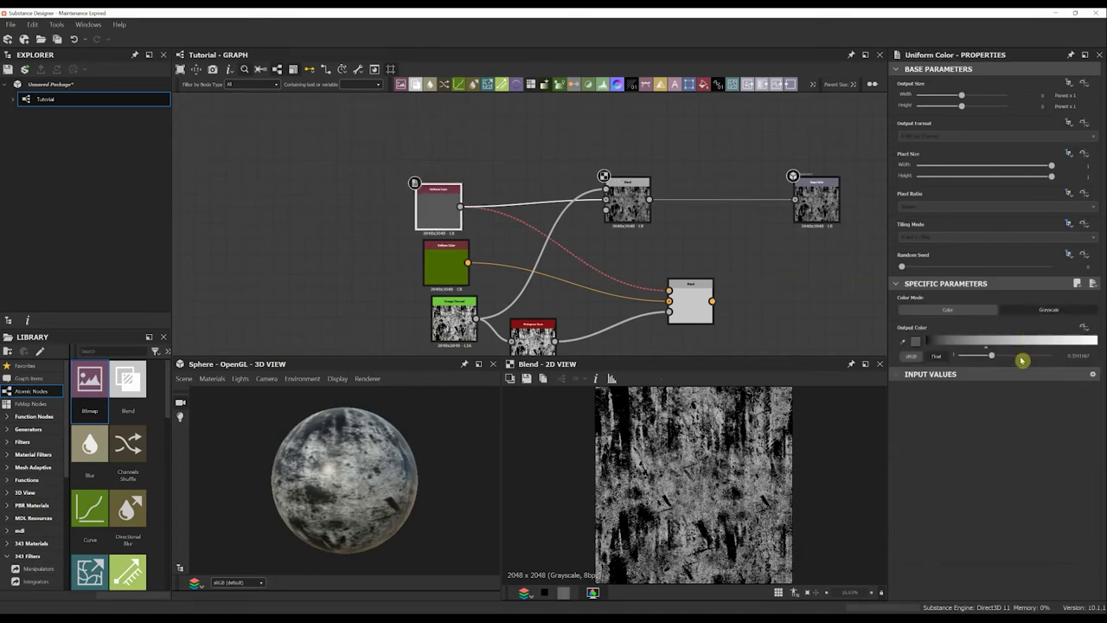
drag(992, 357, 1031, 358)
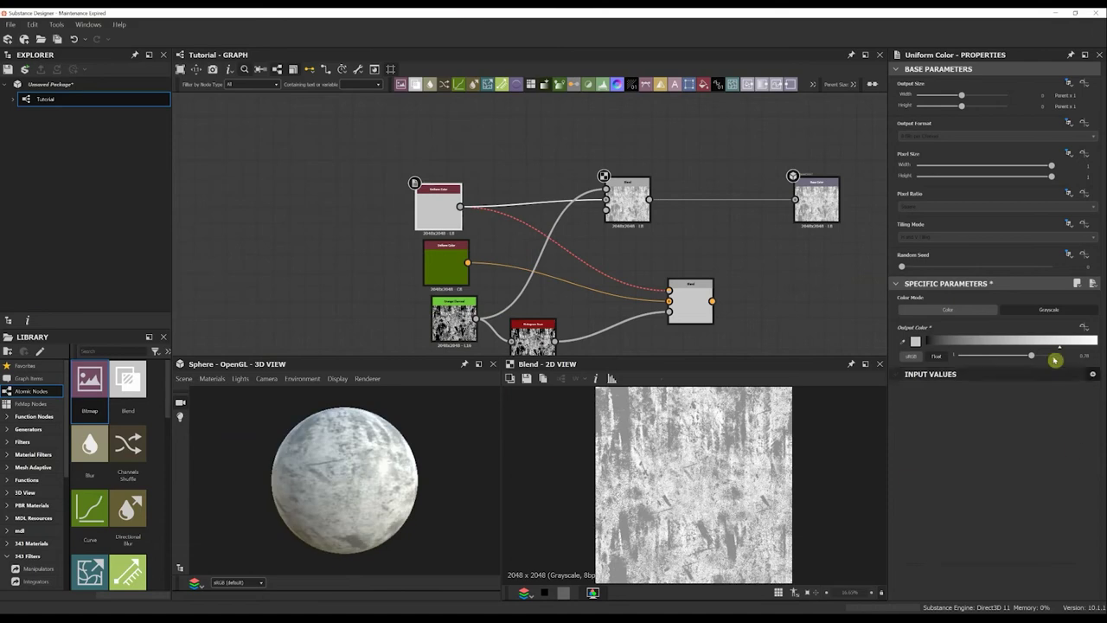
drag(1032, 355, 1048, 356)
drag(440, 476, 218, 448)
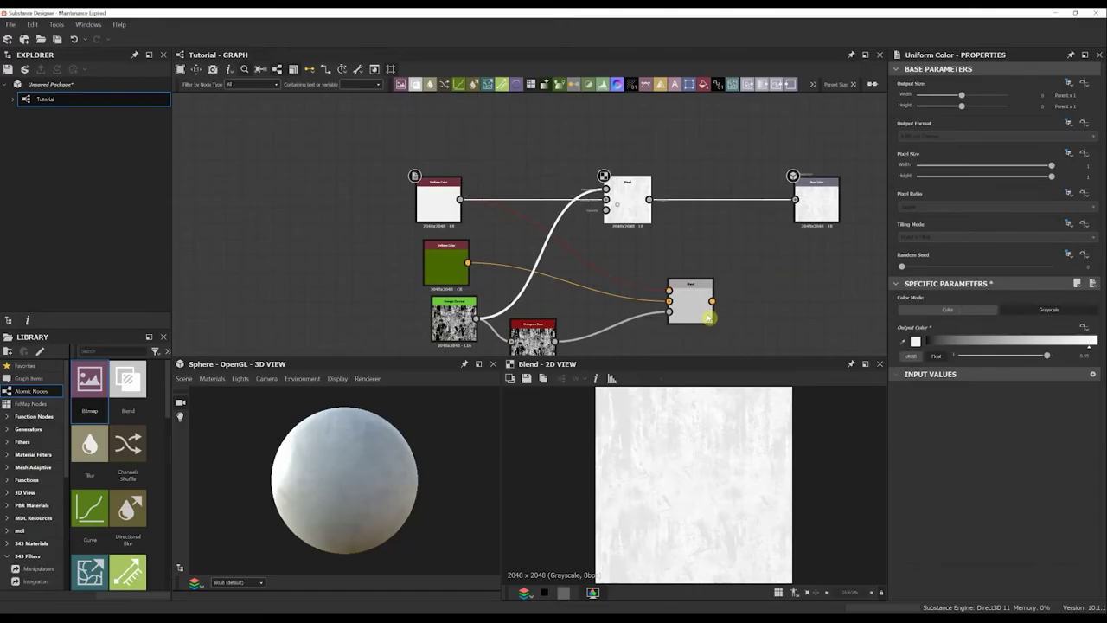
Connect the lower Blend's output to the Base Color output and switch the upper Uniform Color back to Color mode
click(709, 301)
drag(711, 301, 779, 291)
click(442, 201)
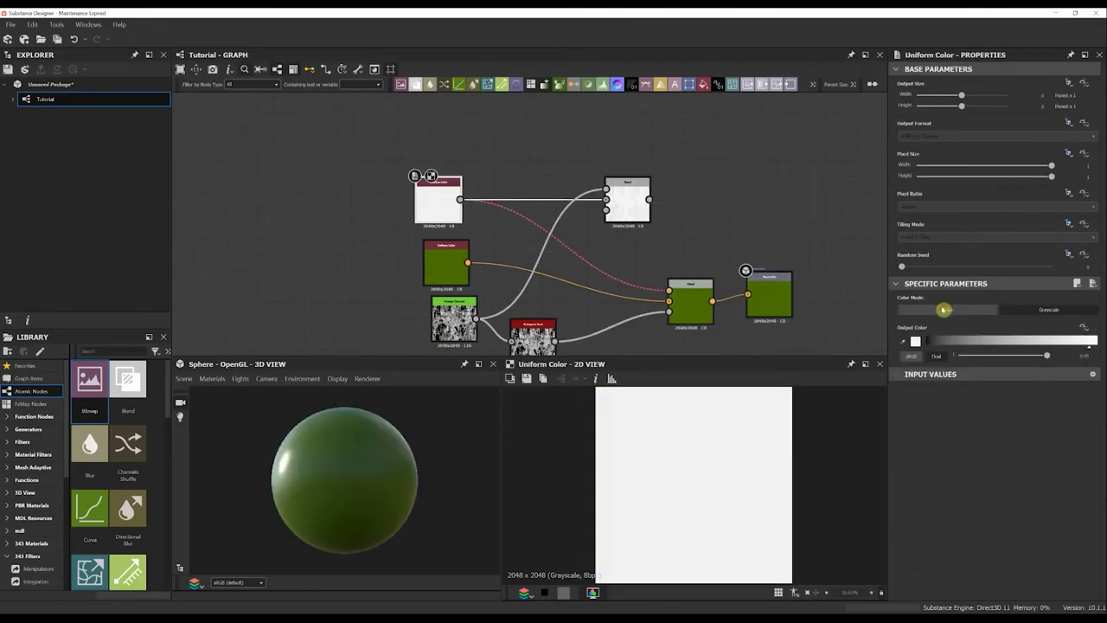
click(948, 309)
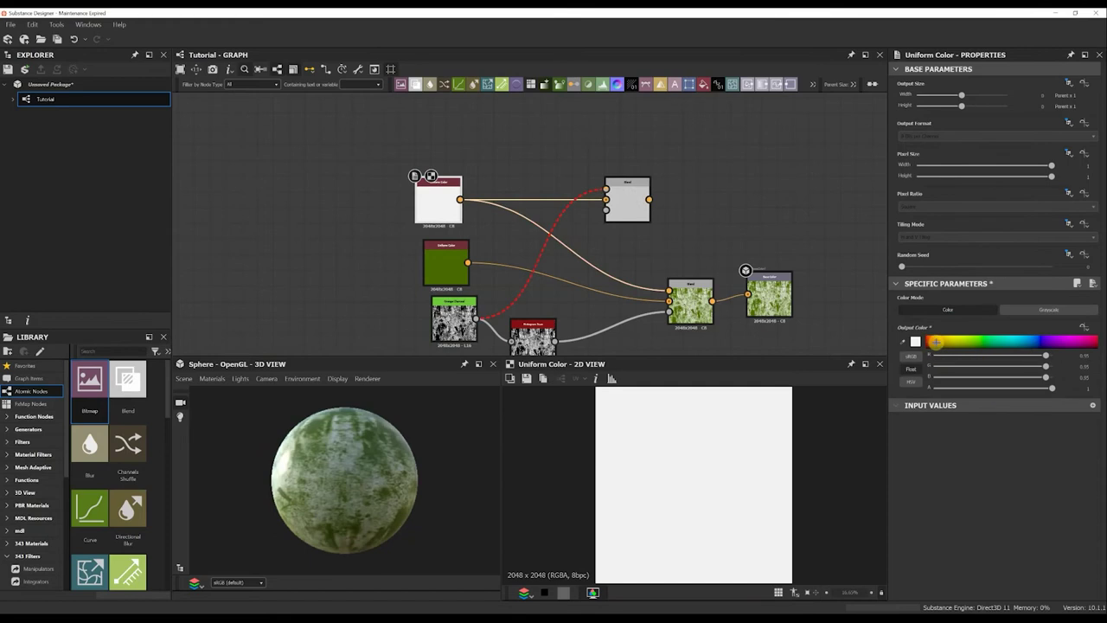
double_click(689, 309)
mouse_move(759, 308)
mouse_down()
mouse_move(758, 324)
mouse_move(772, 308)
mouse_up()
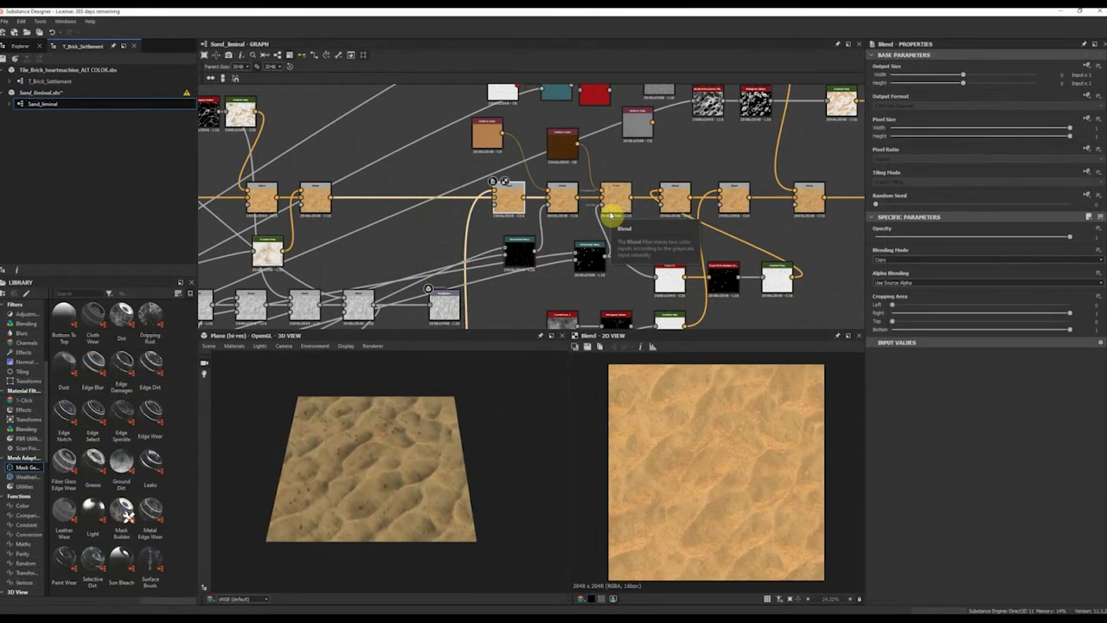
Preview the Directional Warp speck mask beneath the sand material's Blend chain and examine it closely
scroll(509, 231, down, 3)
scroll(510, 242, up, 5)
scroll(513, 255, up, 2)
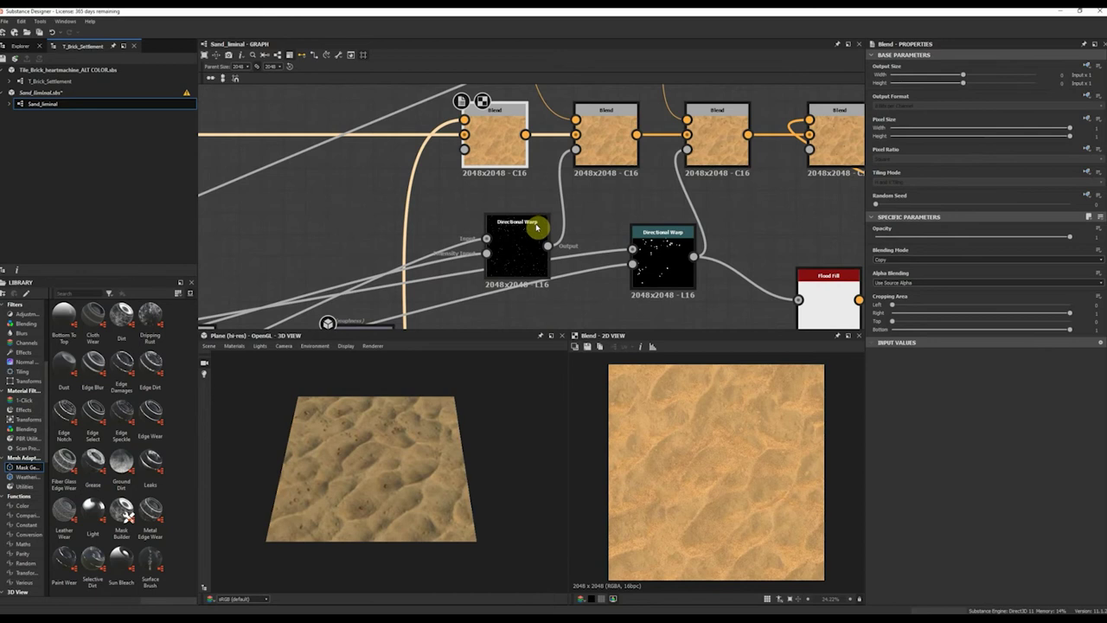
scroll(501, 247, down, 5)
scroll(492, 255, up, 4)
scroll(502, 233, down, 2)
double_click(504, 226)
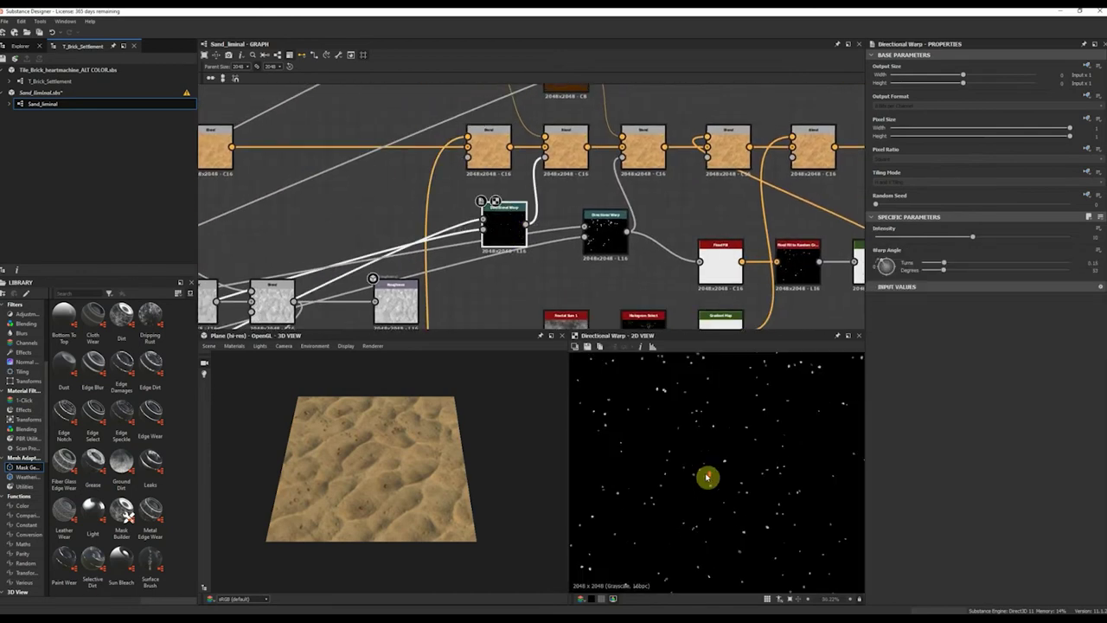
scroll(399, 489, up, 5)
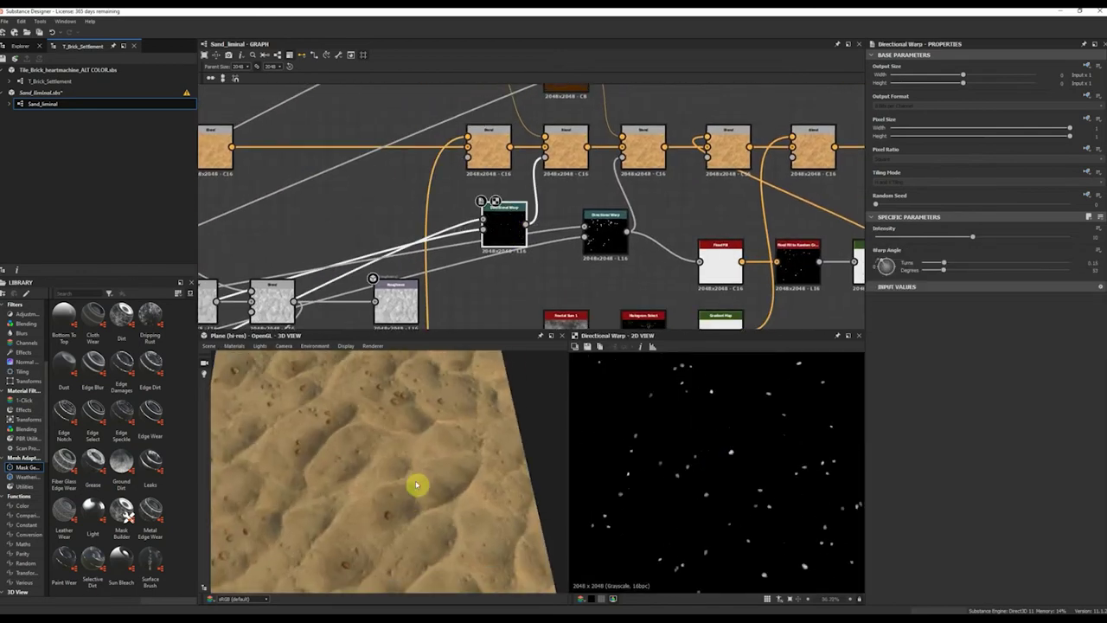
Inspect the specks on the sand plane in 3D and the mask's connection to the Blend node's Opacity input
drag(422, 472, 277, 368)
click(243, 347)
click(246, 351)
click(246, 350)
click(505, 233)
middle_drag(550, 172, 548, 202)
scroll(560, 182, up, 7)
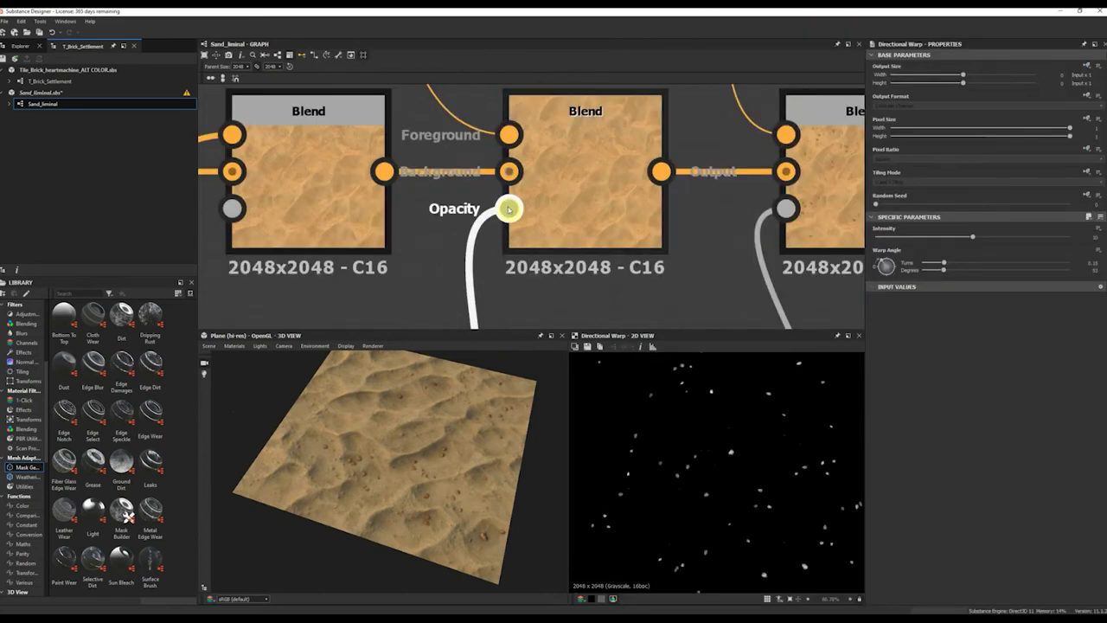
scroll(508, 208, down, 7)
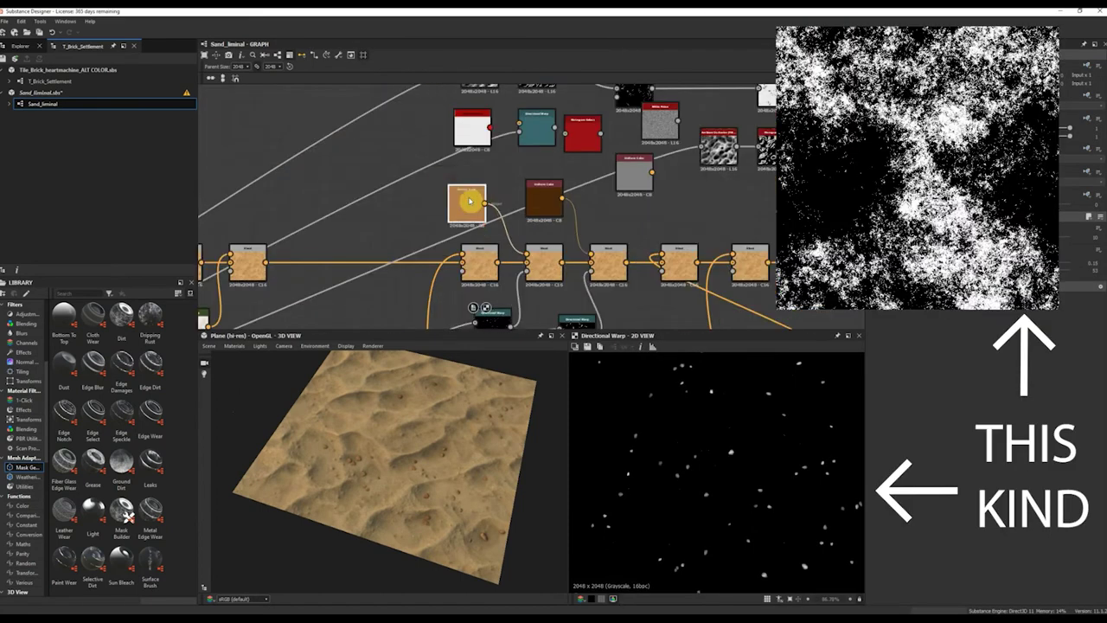
Change the dark brown Uniform Color node to blue with hue about 0.63, saturation 0.74 and value 0.80
double_click(540, 197)
click(889, 268)
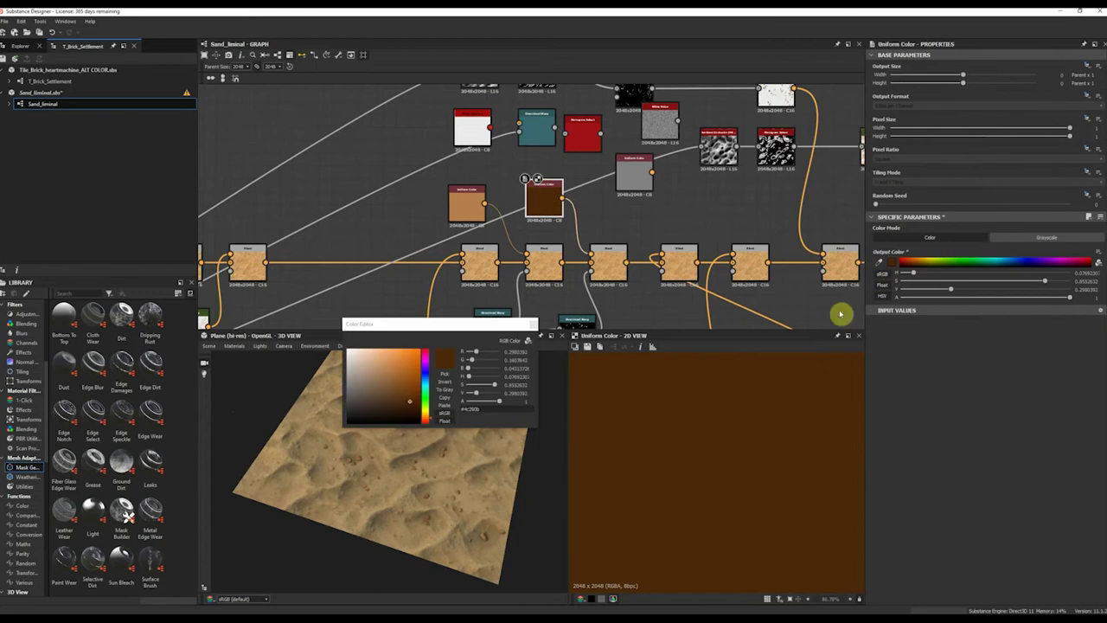
click(387, 365)
drag(383, 470, 387, 504)
click(363, 369)
click(380, 395)
mouse_move(384, 393)
mouse_down()
mouse_move(400, 362)
mouse_move(425, 386)
mouse_up()
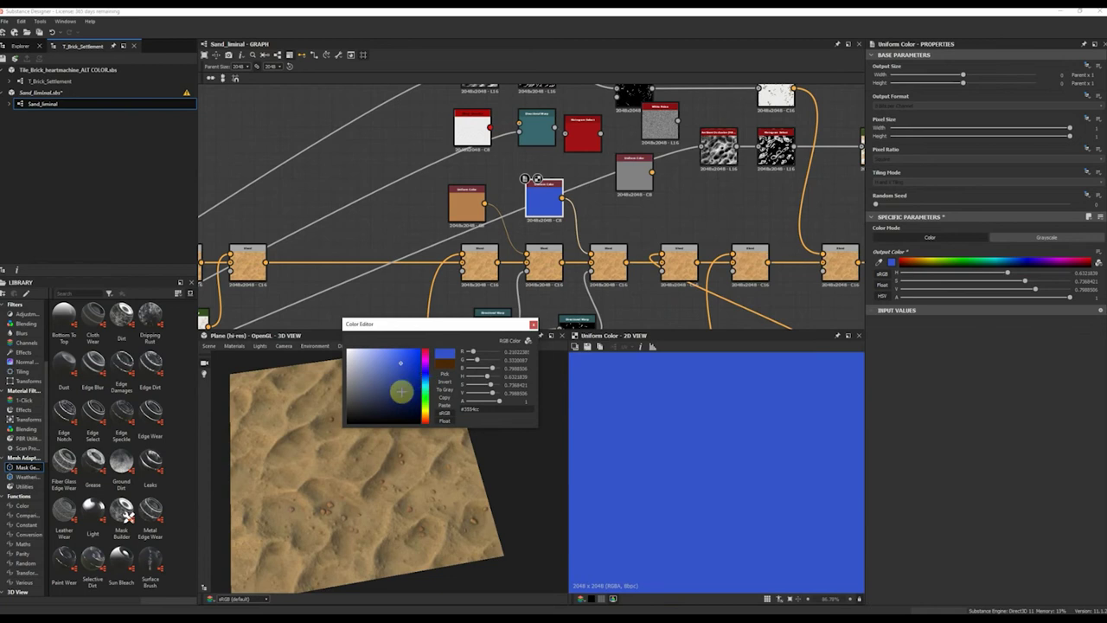
Examine the recolored specks on the sand plane and in the output of the downstream Overlay Blend
scroll(357, 496, down, 3)
drag(381, 497, 393, 494)
scroll(401, 496, up, 5)
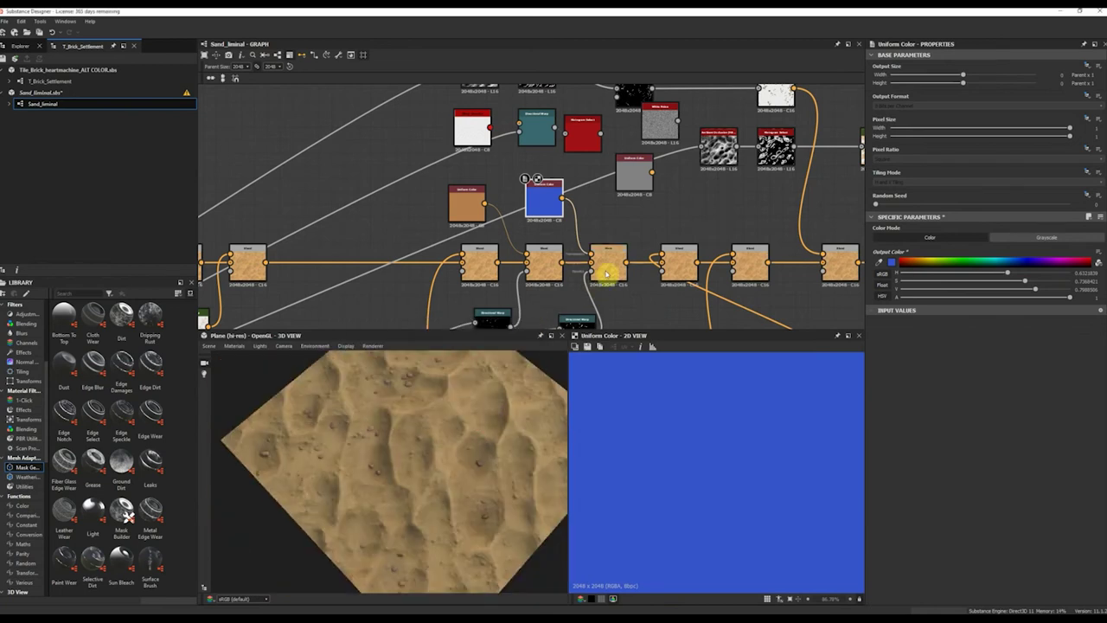
click(679, 261)
scroll(782, 279, down, 2)
scroll(738, 436, down, 8)
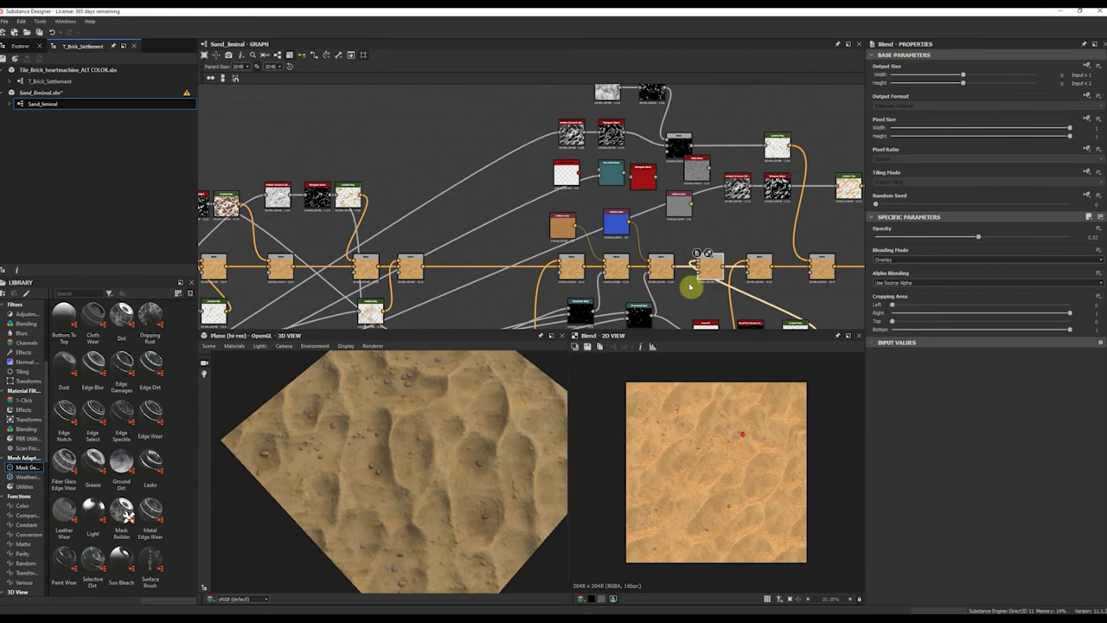
scroll(576, 260, up, 3)
middle_drag(401, 265, 466, 235)
scroll(465, 236, down, 5)
scroll(507, 205, up, 4)
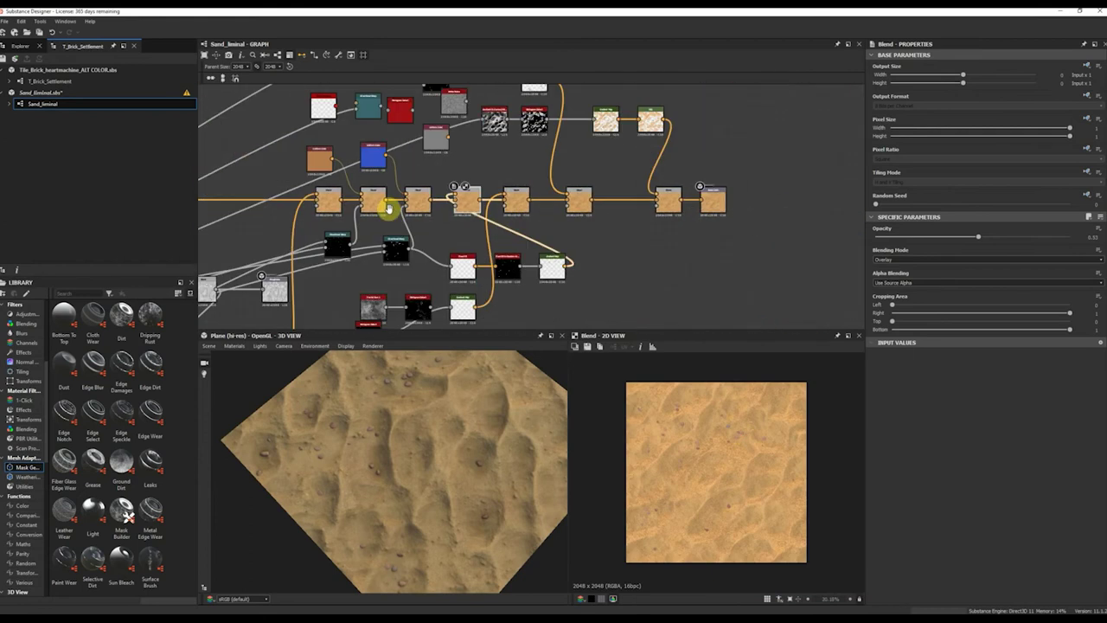
scroll(571, 255, up, 3)
Preview the two Blend nodes following the Overlay Blend, one after the other, and compare their sand colors
click(587, 260)
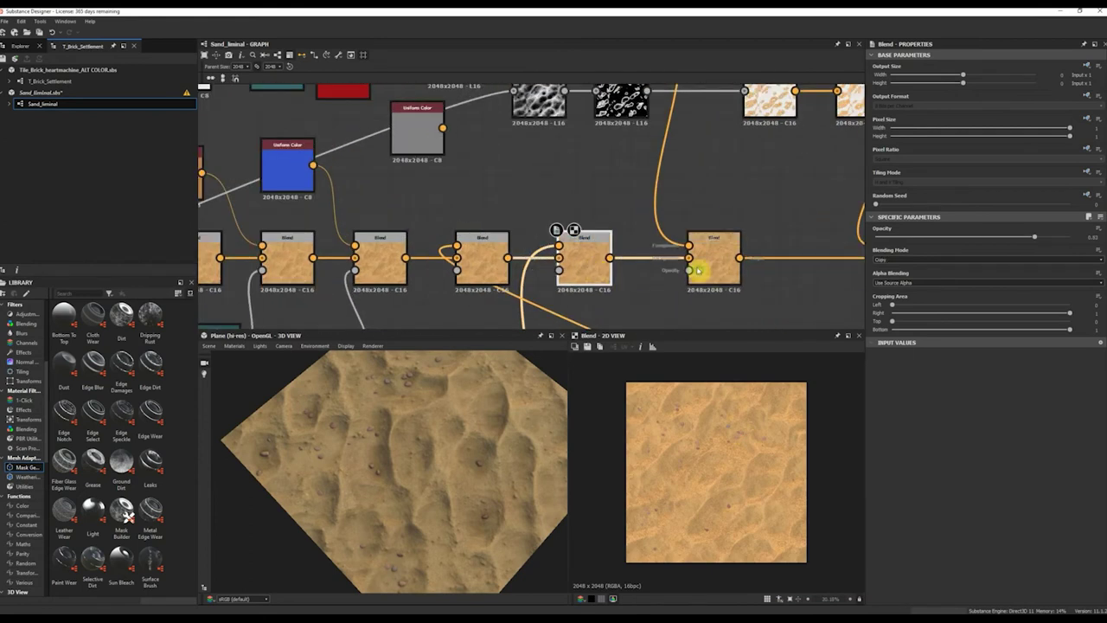
scroll(705, 467, down, 3)
scroll(704, 468, up, 5)
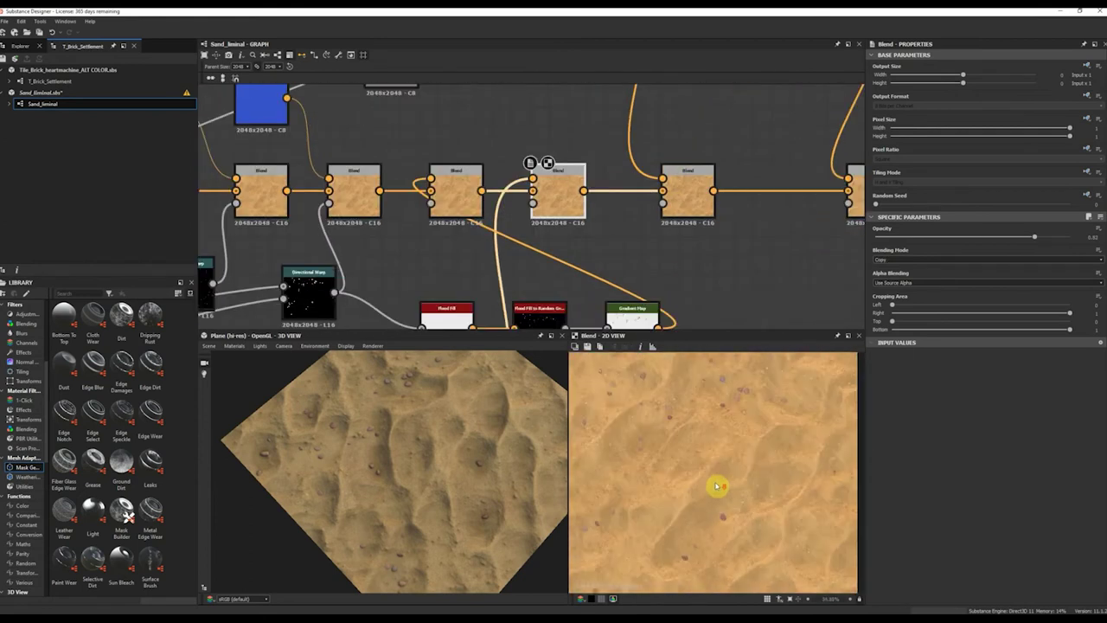
middle_drag(654, 236, 664, 122)
scroll(667, 189, down, 2)
click(681, 115)
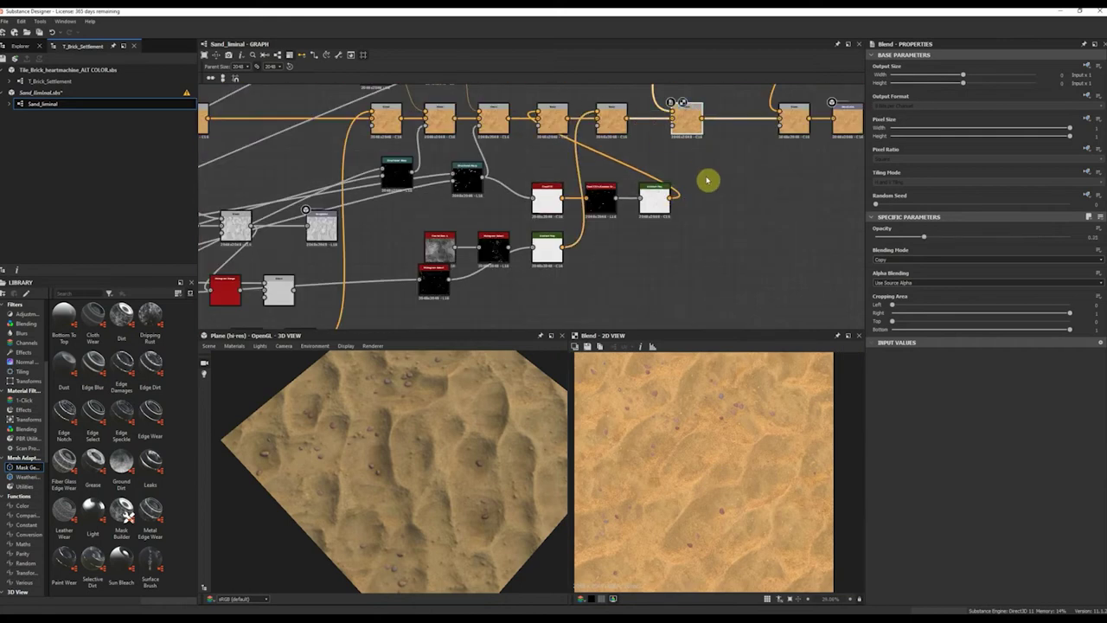
Preview the brown Gradient Map near the start of the sand color chain and the successive Blend nodes it feeds
scroll(734, 262, down, 2)
scroll(579, 181, up, 3)
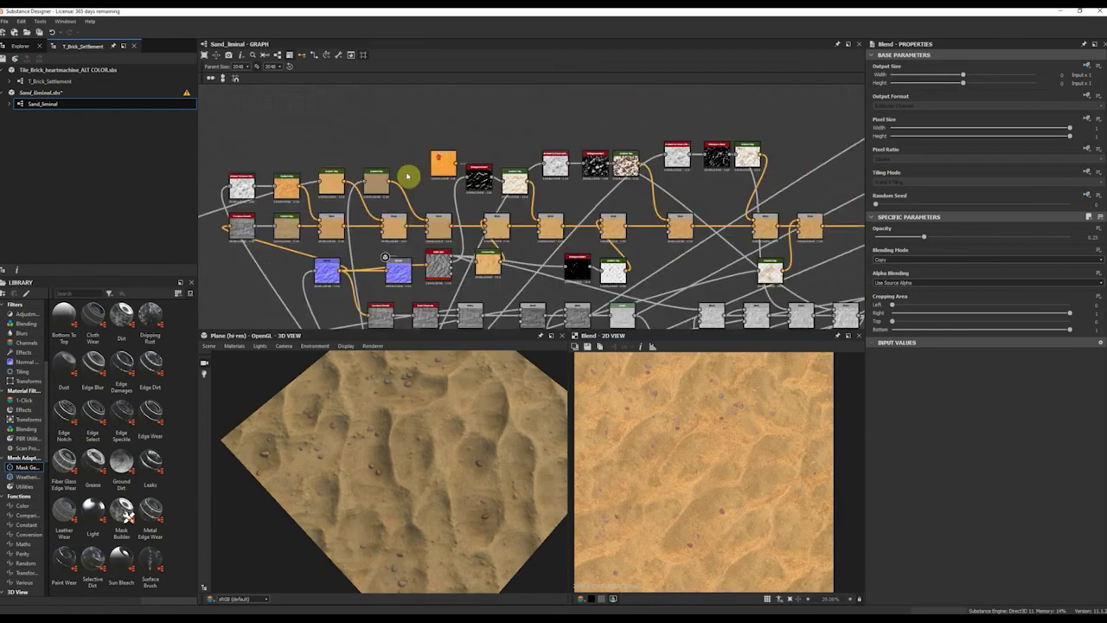
scroll(373, 199, up, 5)
double_click(373, 195)
middle_drag(597, 310, 566, 233)
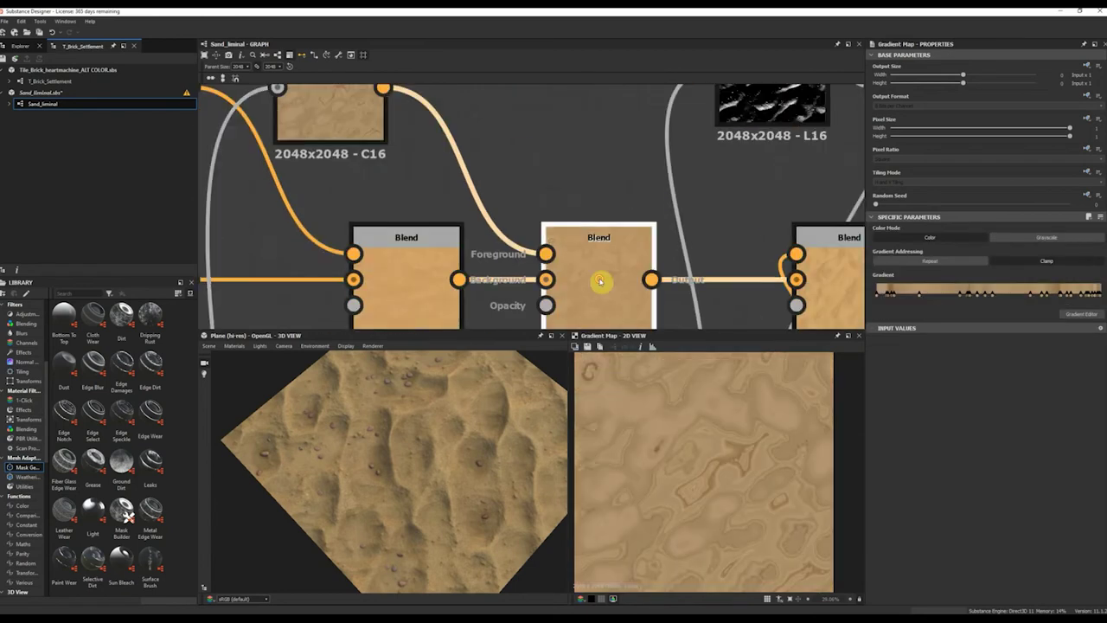
double_click(600, 281)
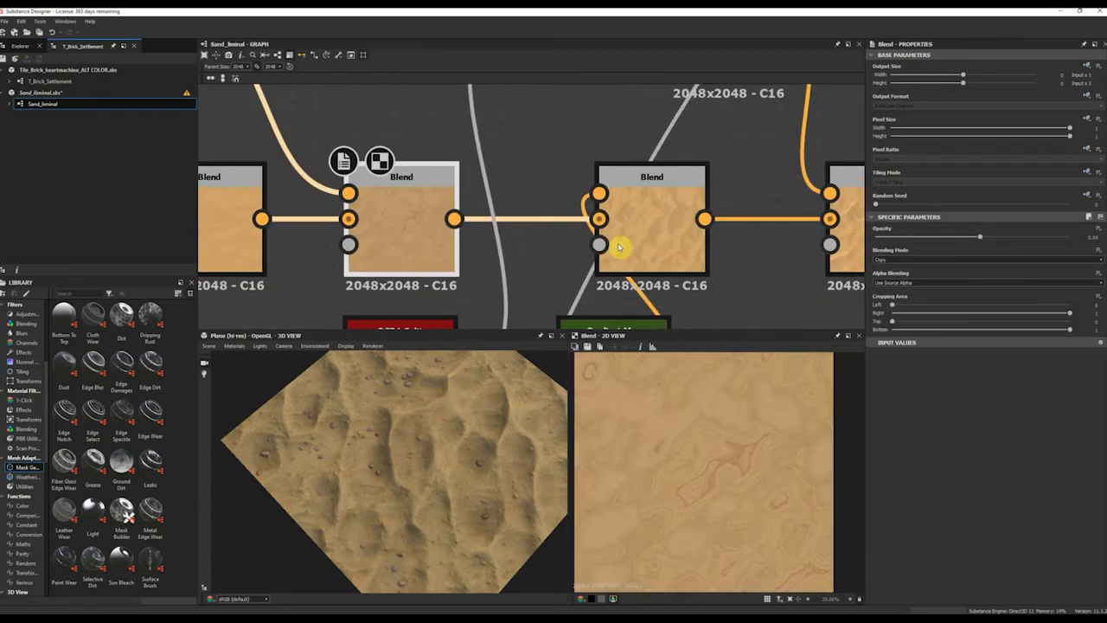
click(662, 219)
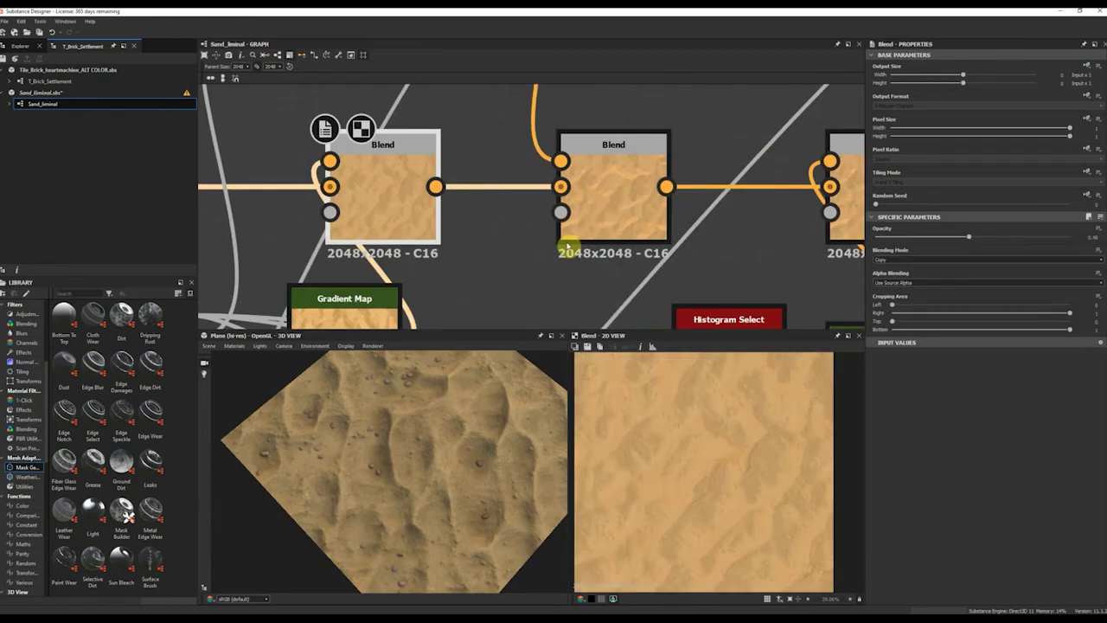
click(632, 205)
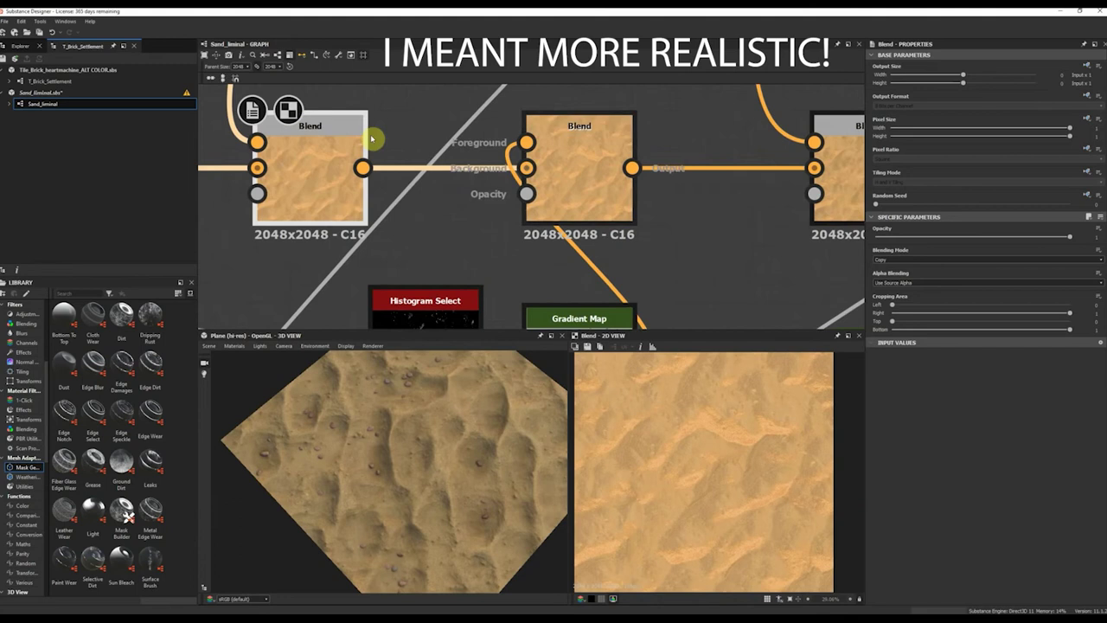
scroll(749, 230, down, 3)
scroll(622, 221, up, 2)
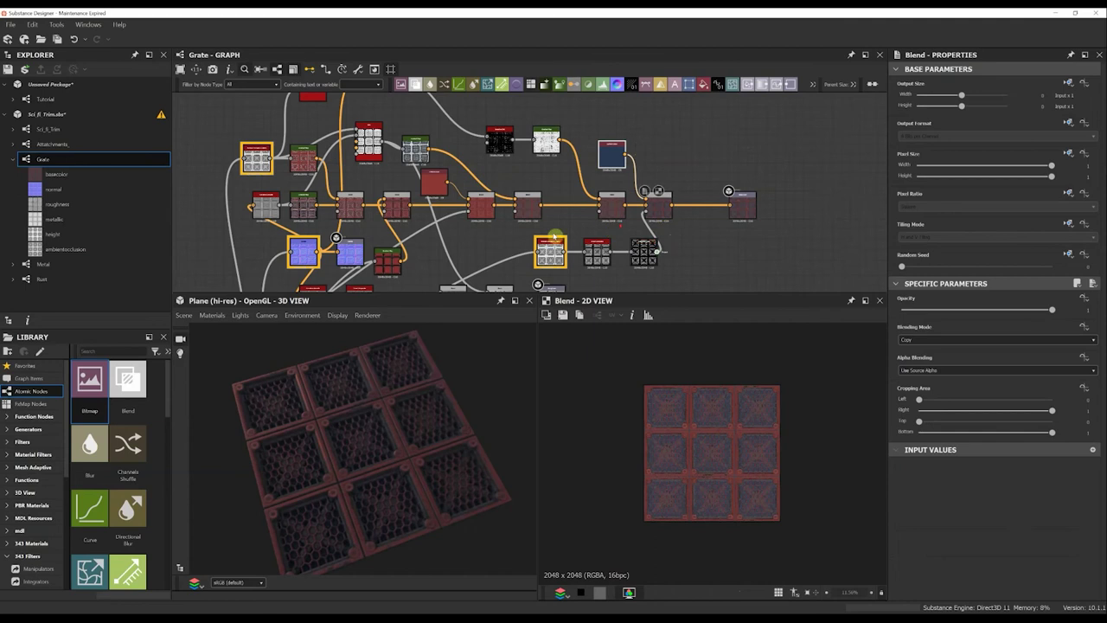
Preview the Histogram Scan mask that drives the opacity of the last Blend in the Grate base color chain
scroll(537, 233, up, 4)
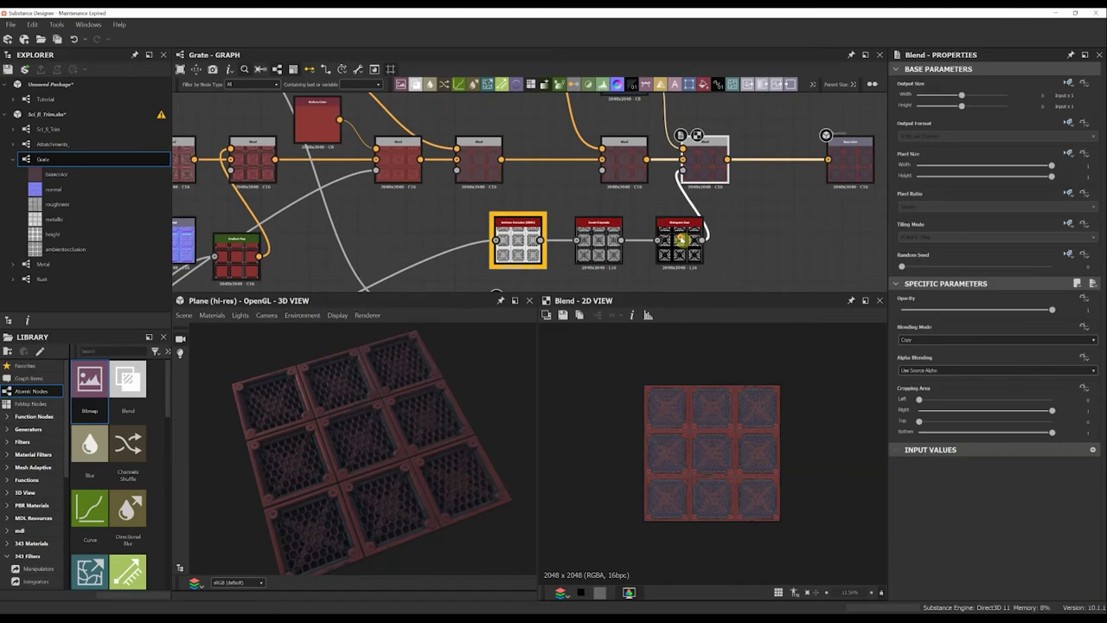
double_click(682, 241)
scroll(575, 233, up, 2)
middle_drag(586, 239, 533, 229)
scroll(681, 234, down, 2)
middle_drag(652, 136, 611, 171)
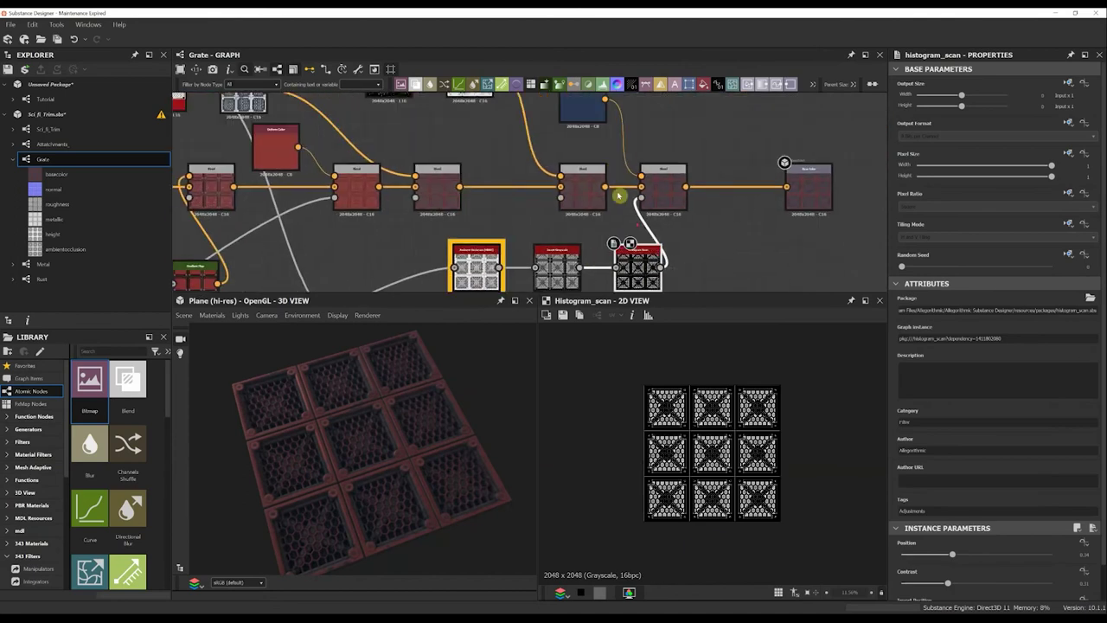
Recolor the blue Uniform Color node feeding the last Blend of the Grate base color chain to a muted green
scroll(611, 171, down, 2)
click(597, 136)
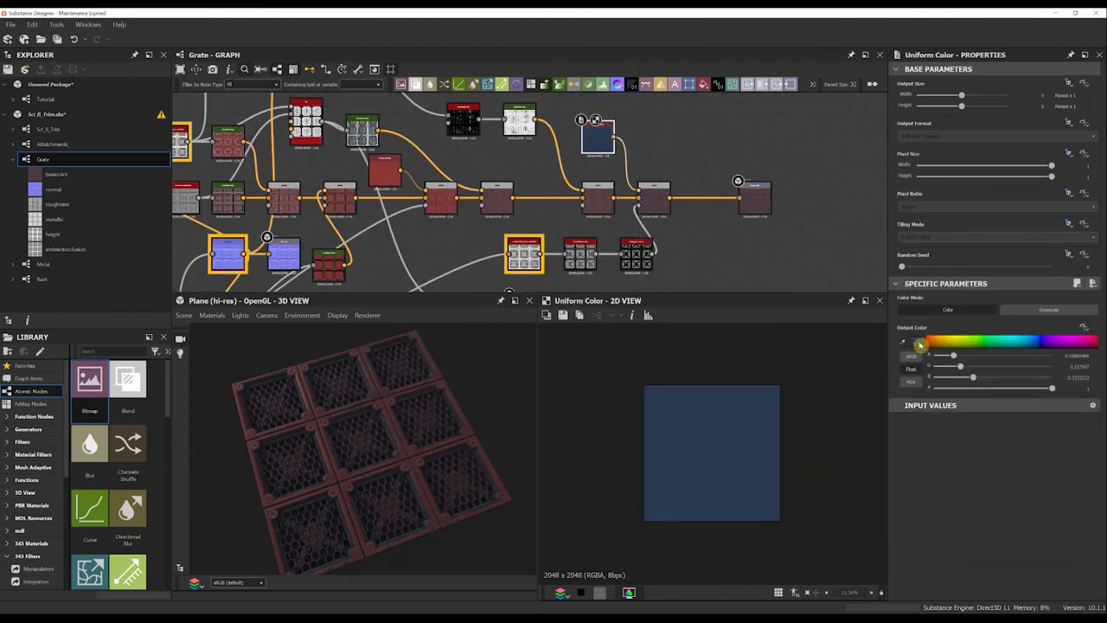
click(920, 344)
drag(877, 460, 878, 469)
click(919, 497)
click(887, 493)
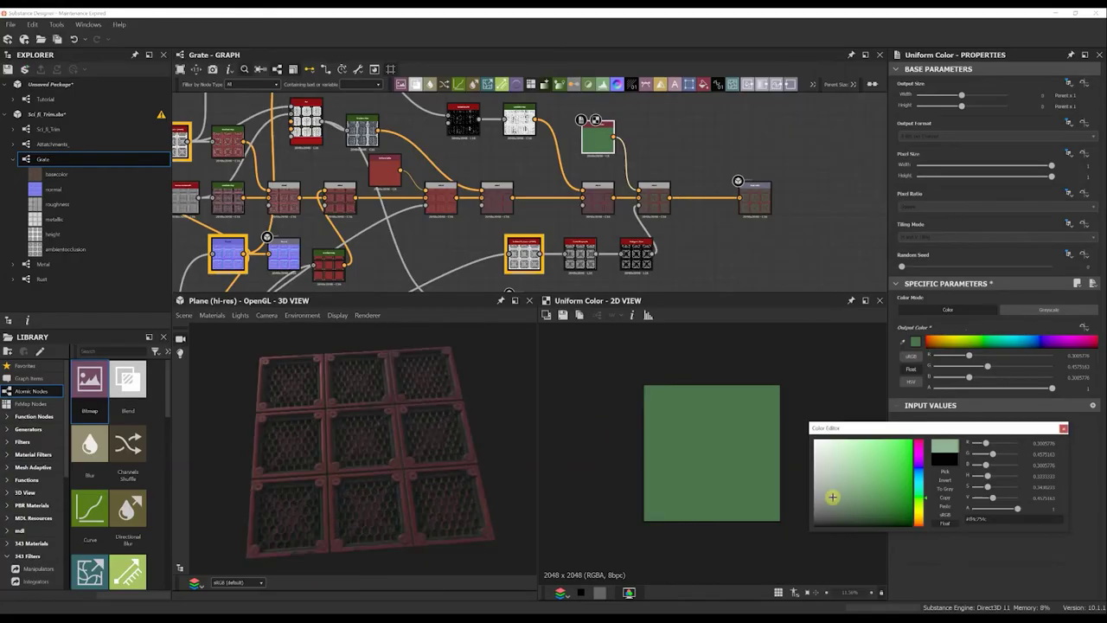
click(837, 498)
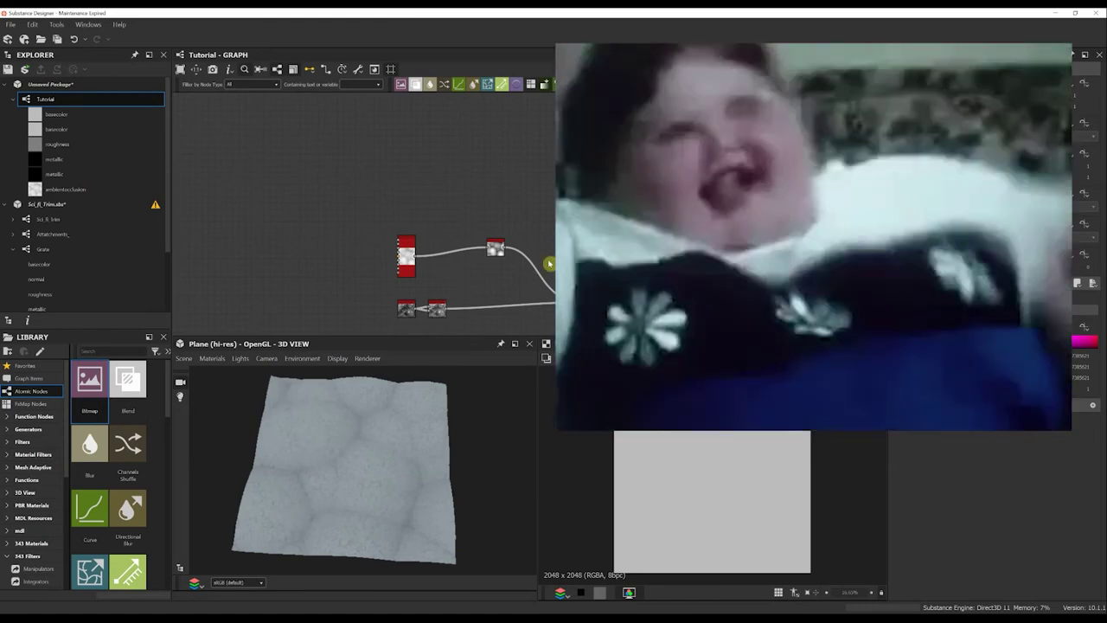
Preview the Blend that combines the rounded shapes with the noise in the Tutorial graph and list its blending modes
scroll(582, 282, up, 6)
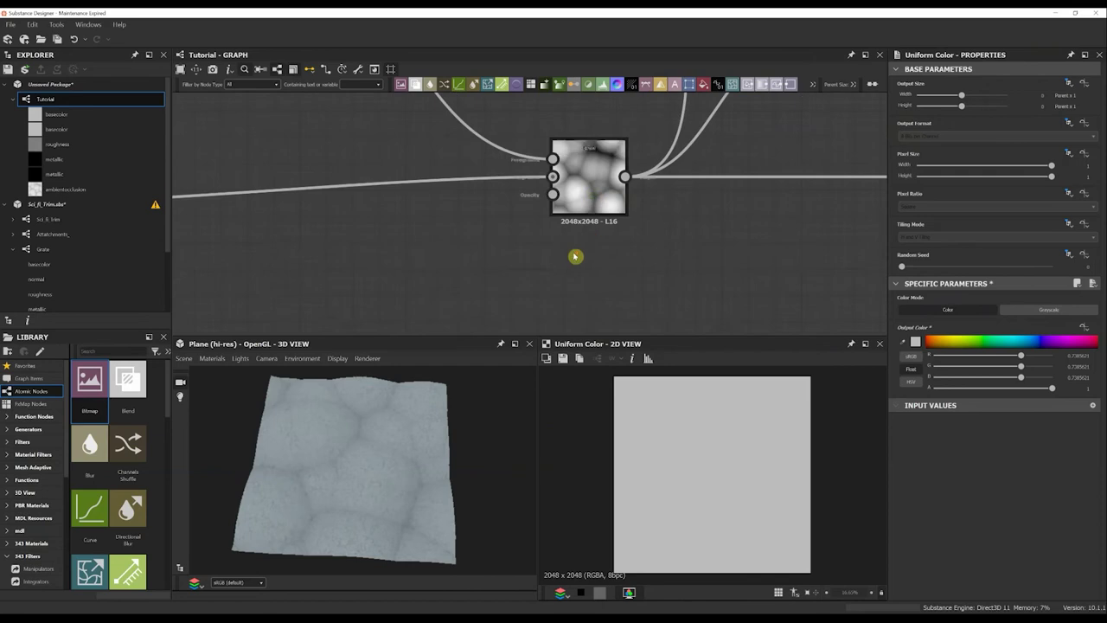
scroll(579, 187, down, 6)
scroll(586, 233, up, 4)
drag(588, 236, 581, 250)
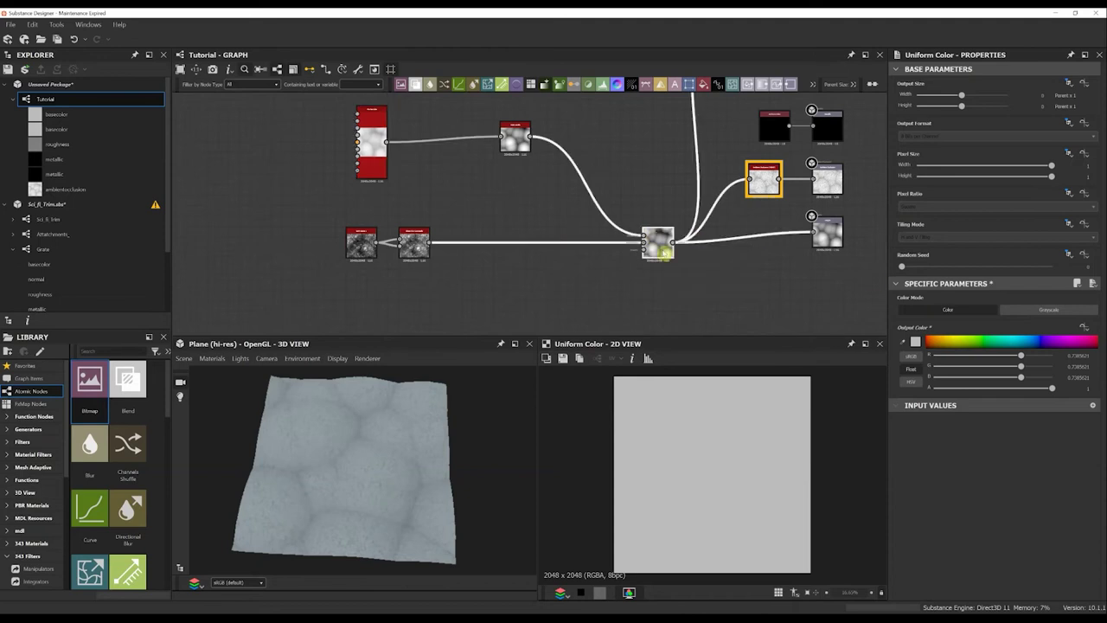
click(662, 250)
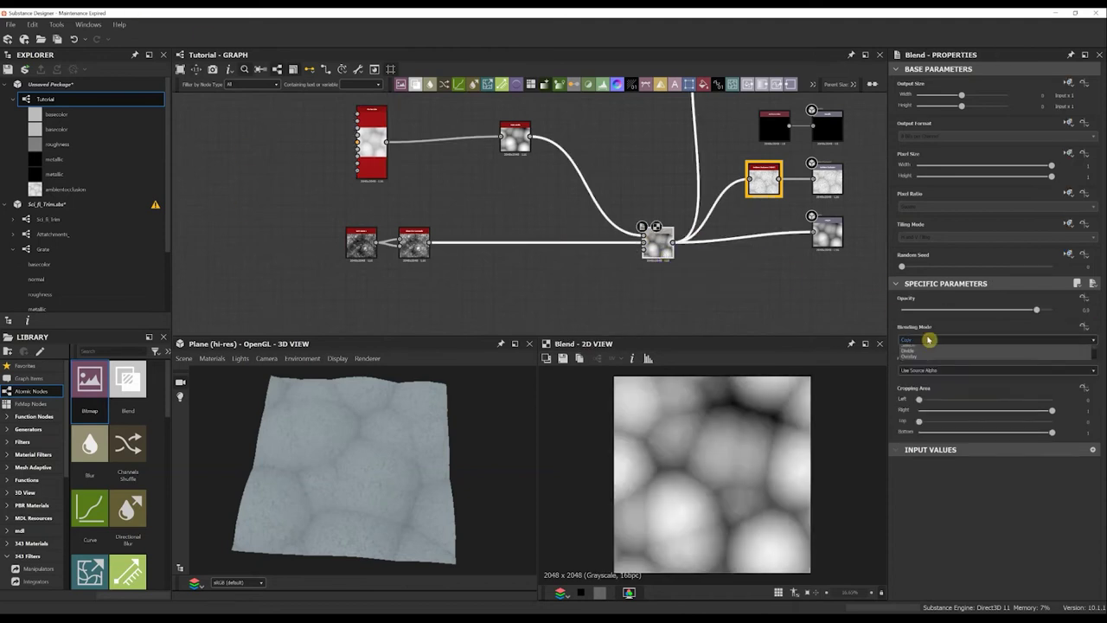
click(923, 340)
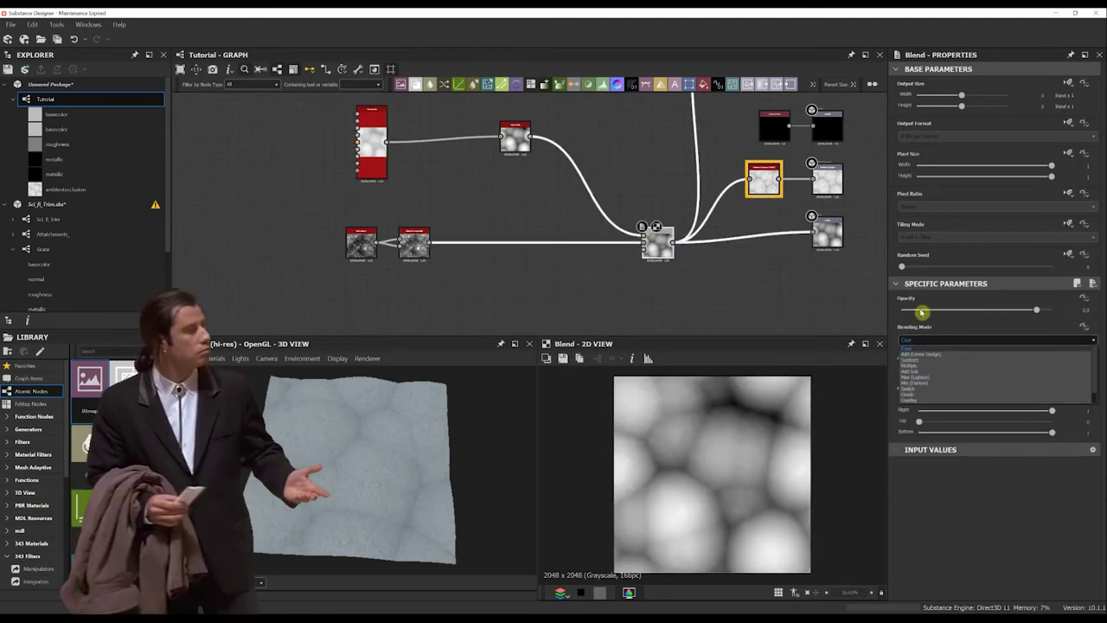
Try opacity values such as 0.11, 0.38, 0.77 and 0.97 on the Blend node, and undo the changes
click(960, 309)
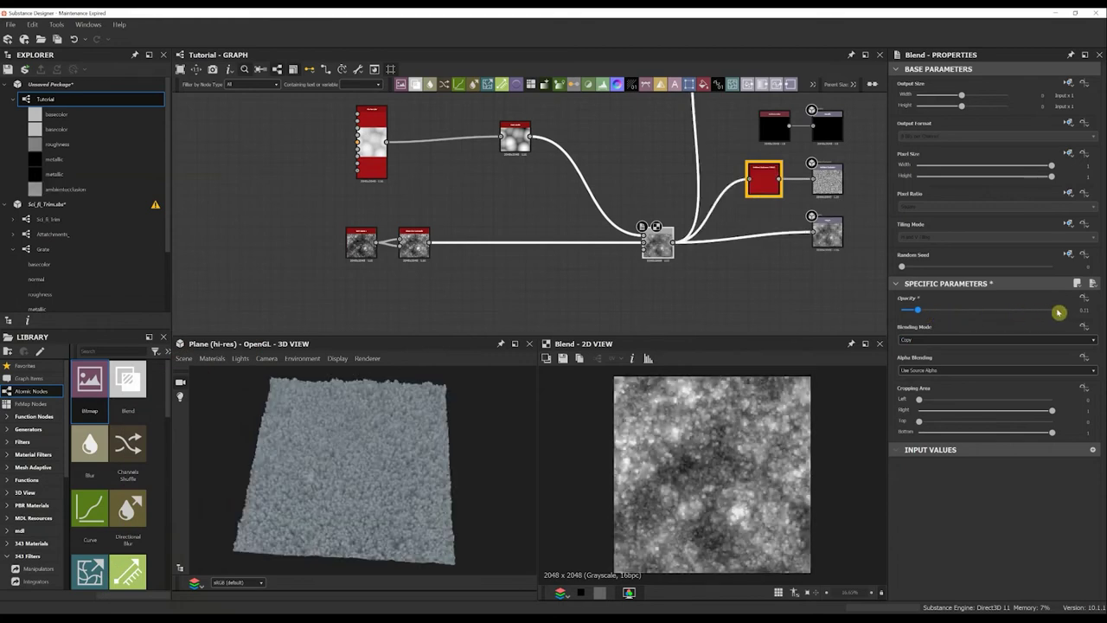
drag(1052, 313, 1030, 313)
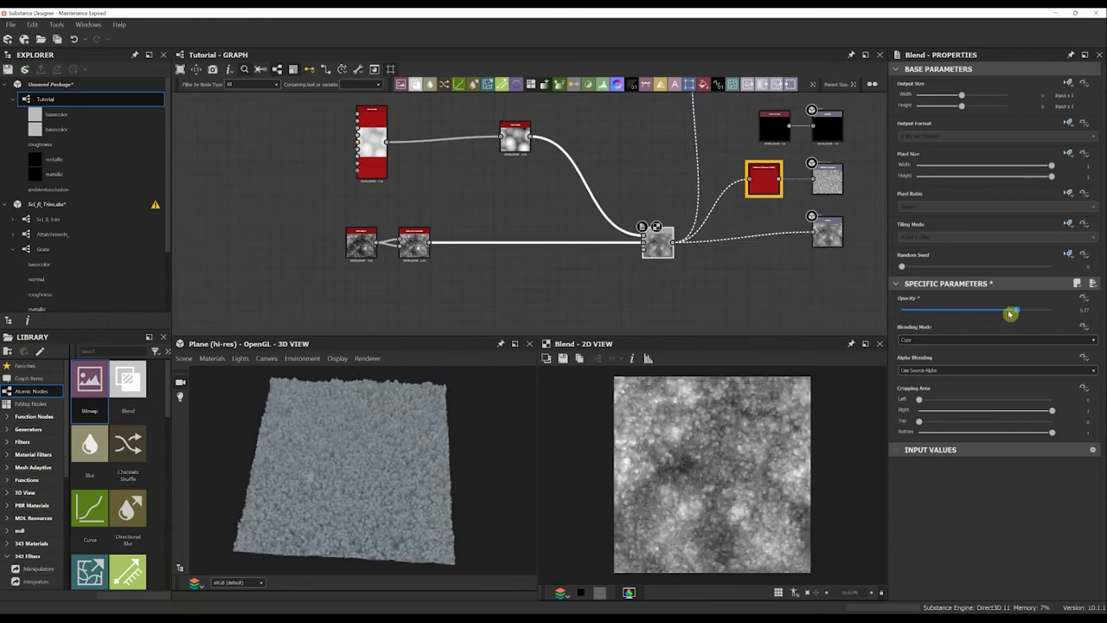
key(ctrl+z)
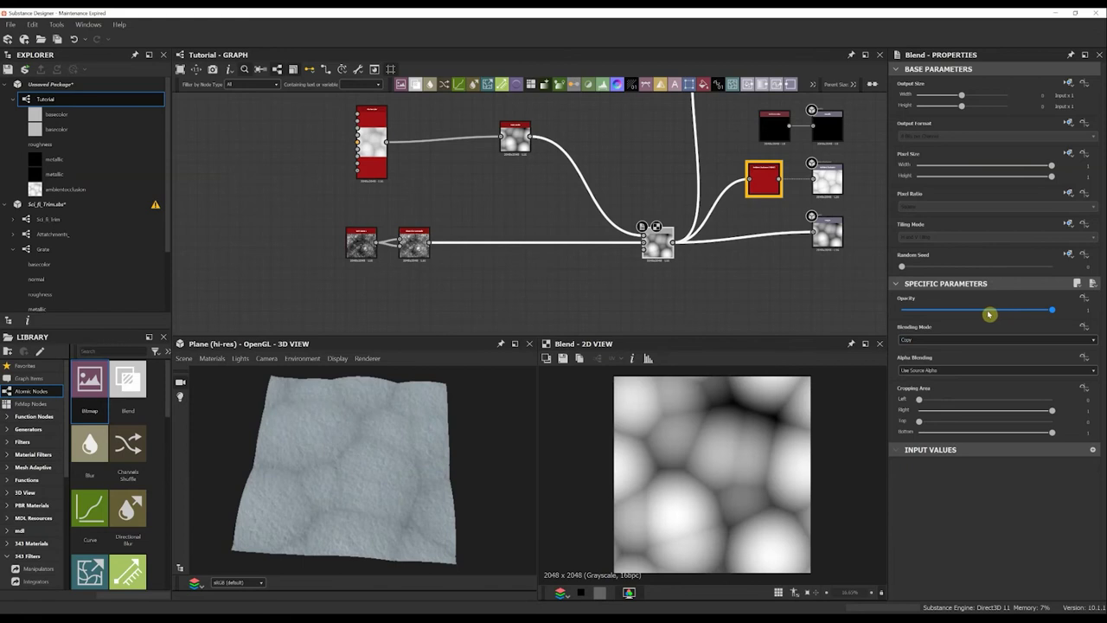
drag(989, 314, 955, 315)
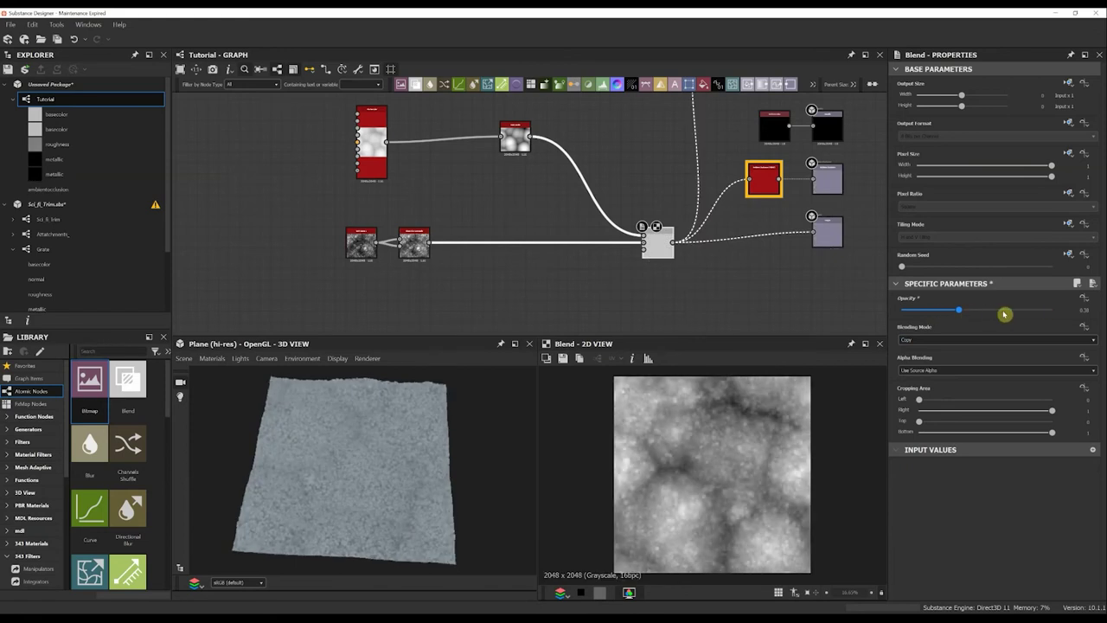
click(1049, 310)
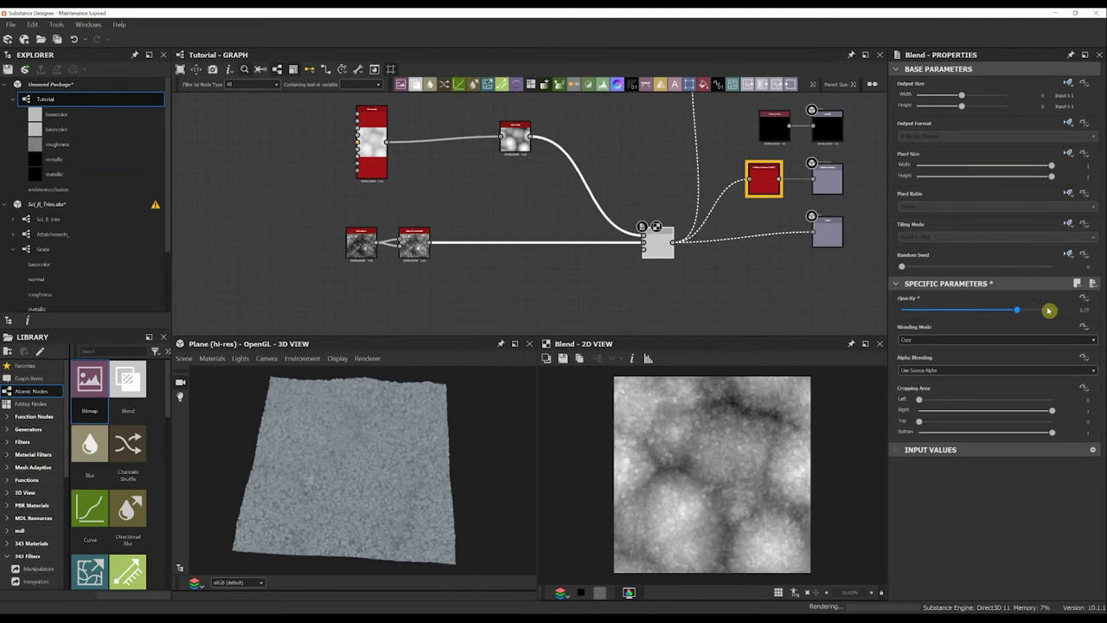
click(1041, 310)
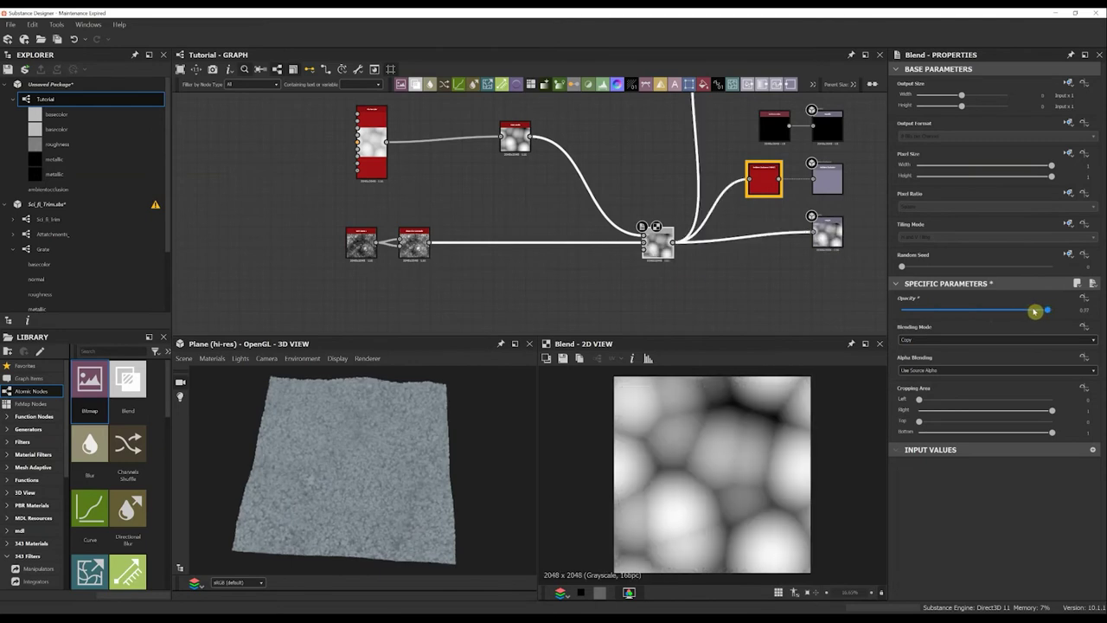
key(ctrl+z)
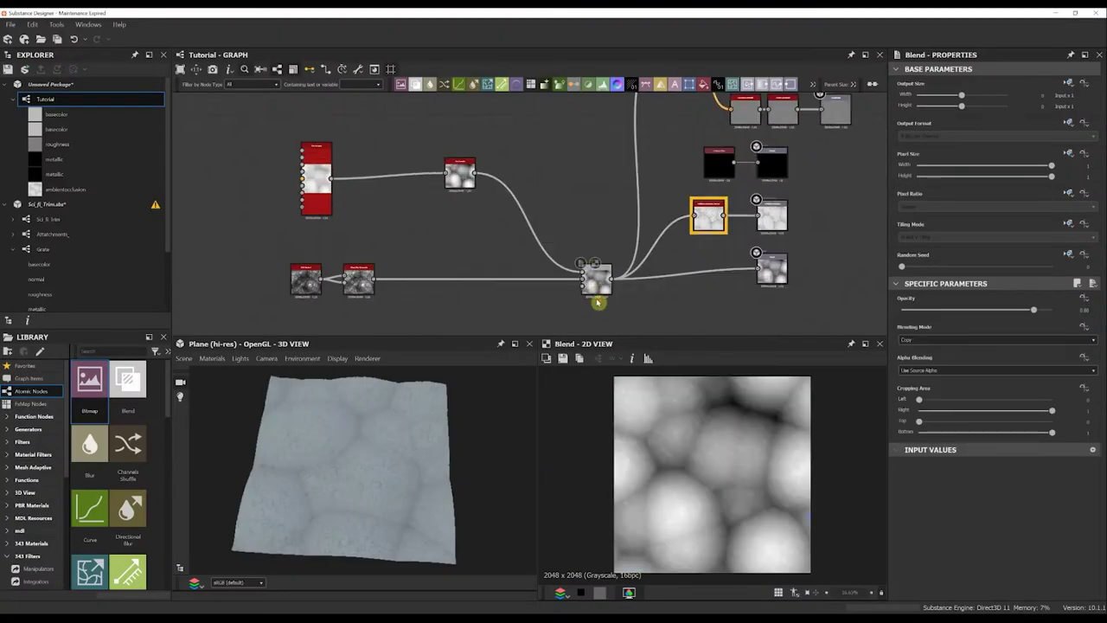
scroll(598, 285, up, 2)
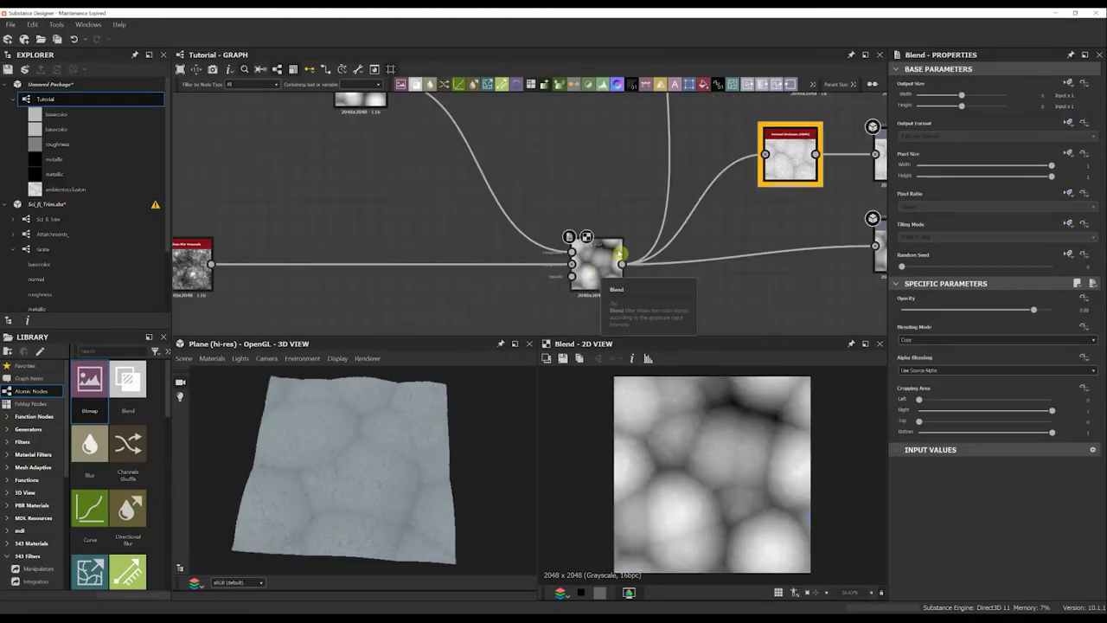
scroll(604, 209, down, 3)
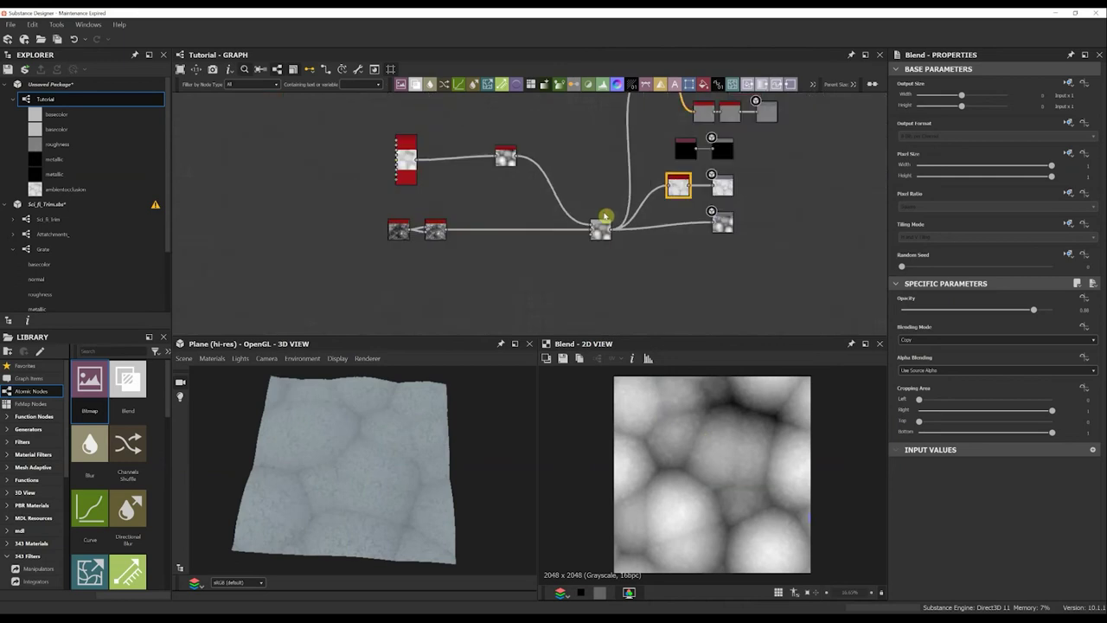
scroll(717, 227, up, 2)
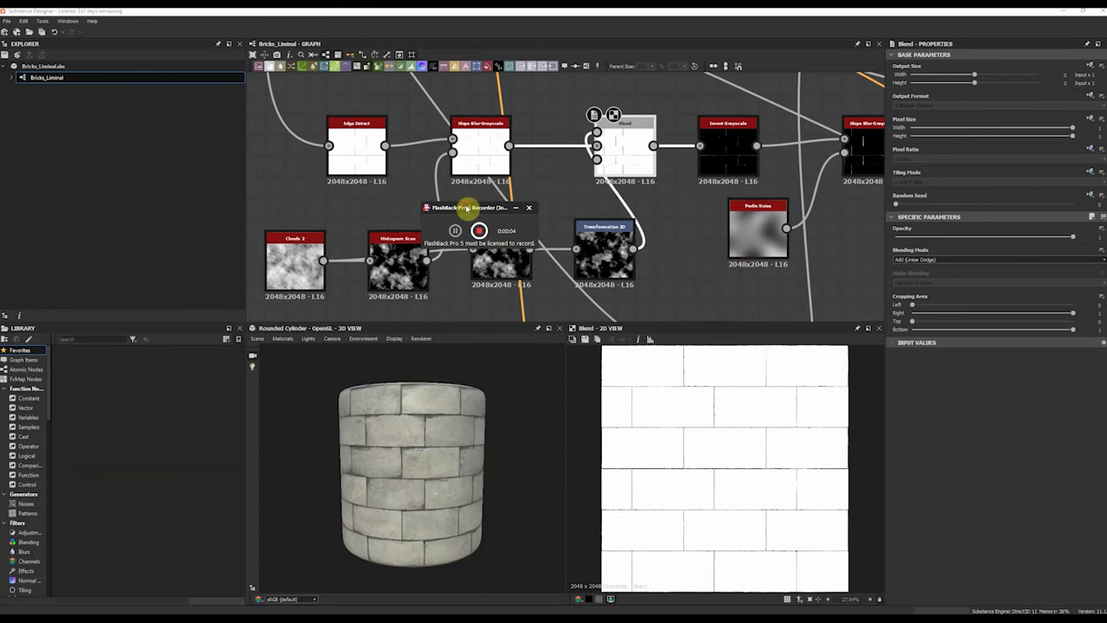
drag(467, 209, 52, 92)
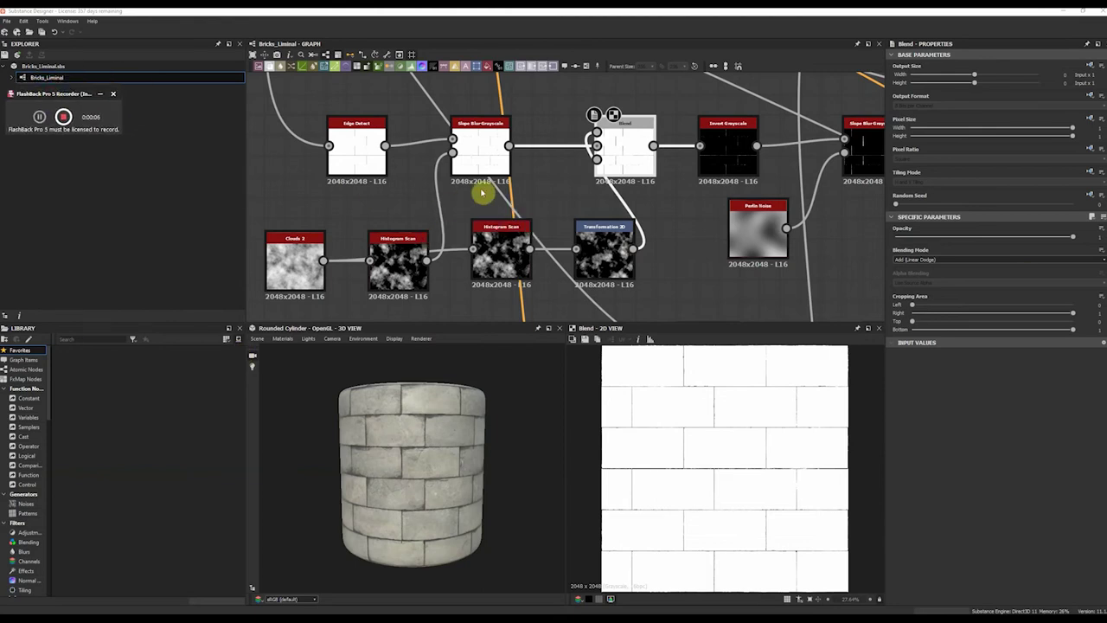
Look over the Blend's blending modes and move the Transformation 2D node closer to the Histogram Scan that feeds it
click(955, 260)
click(916, 259)
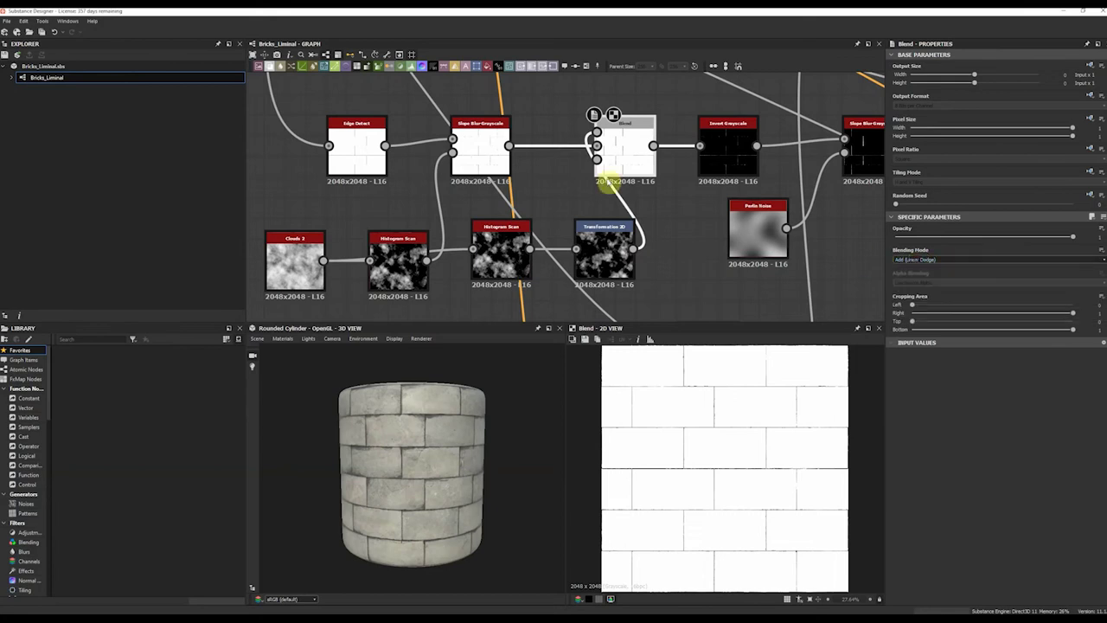
middle_drag(619, 163, 529, 176)
scroll(499, 220, up, 2)
scroll(484, 246, down, 3)
drag(500, 250, 460, 245)
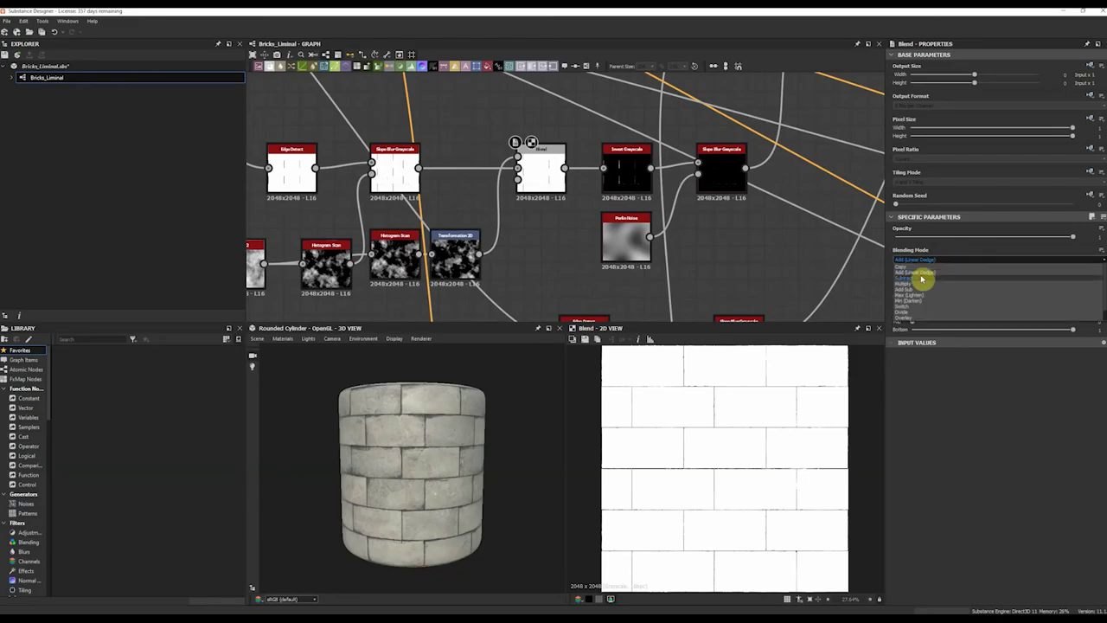
Switch the brick mask Blend to Copy mode with an opacity of 0.05 and inspect its Foreground and Background inputs
click(919, 271)
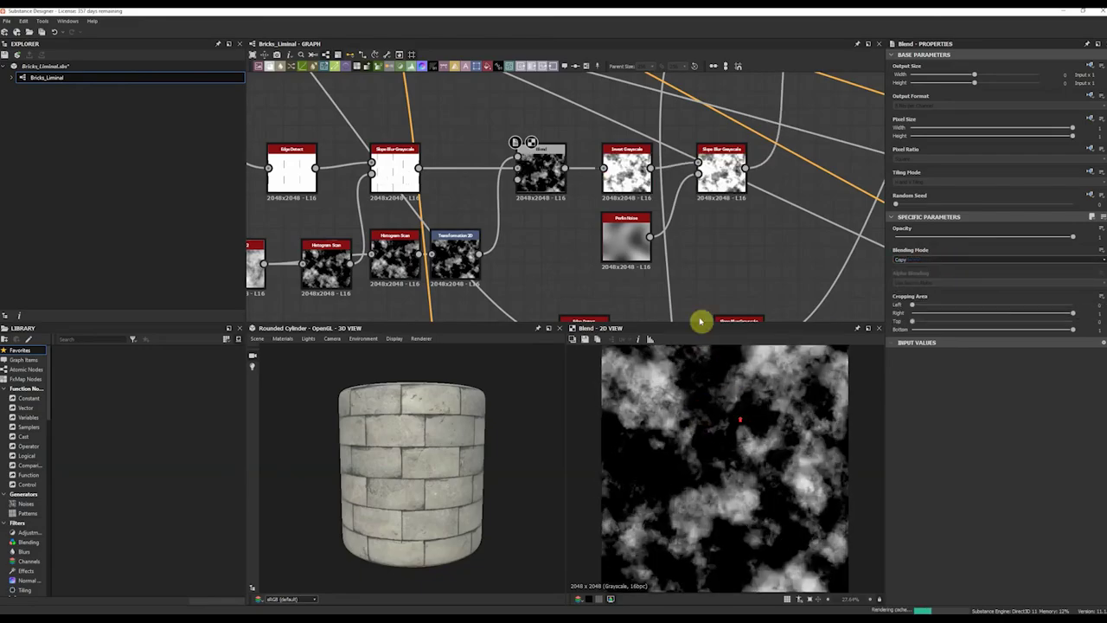
drag(991, 235, 903, 237)
scroll(531, 165, up, 6)
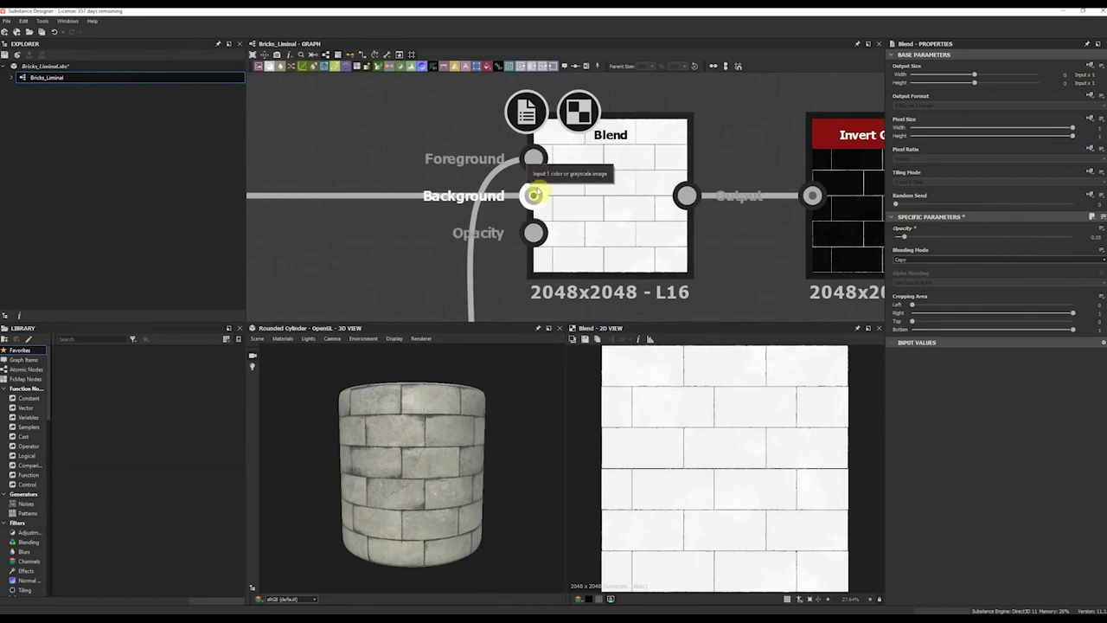
Raise the Blend's opacity to 0.19 and inspect the effect on the brick cylinder in the 3D view
scroll(475, 245, down, 4)
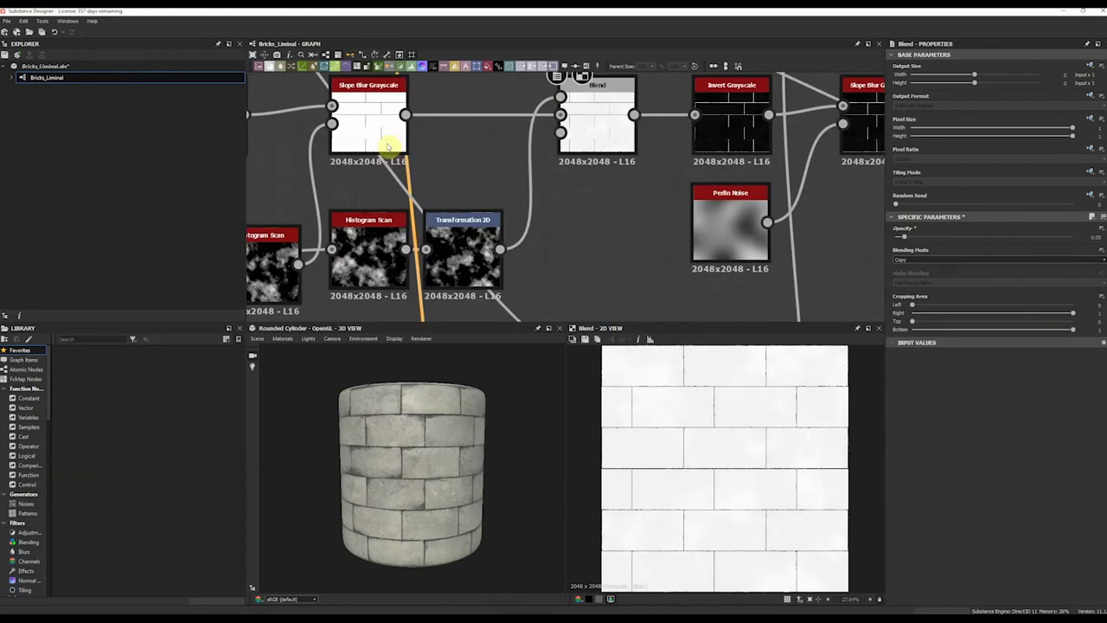
scroll(601, 117, down, 1)
middle_drag(566, 148, 530, 221)
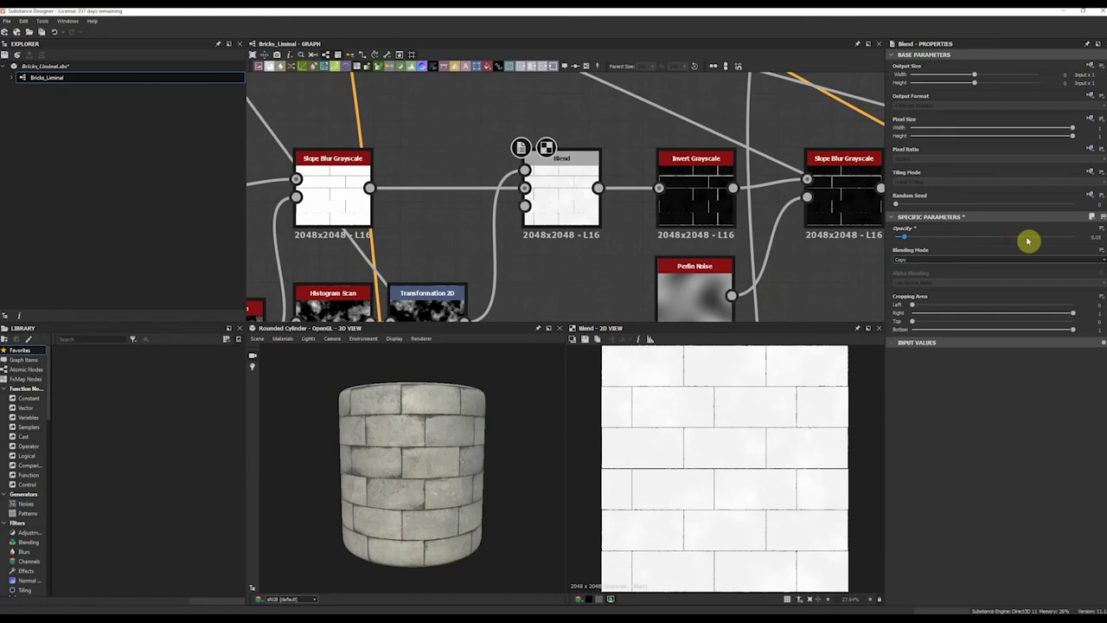
drag(1027, 241, 931, 242)
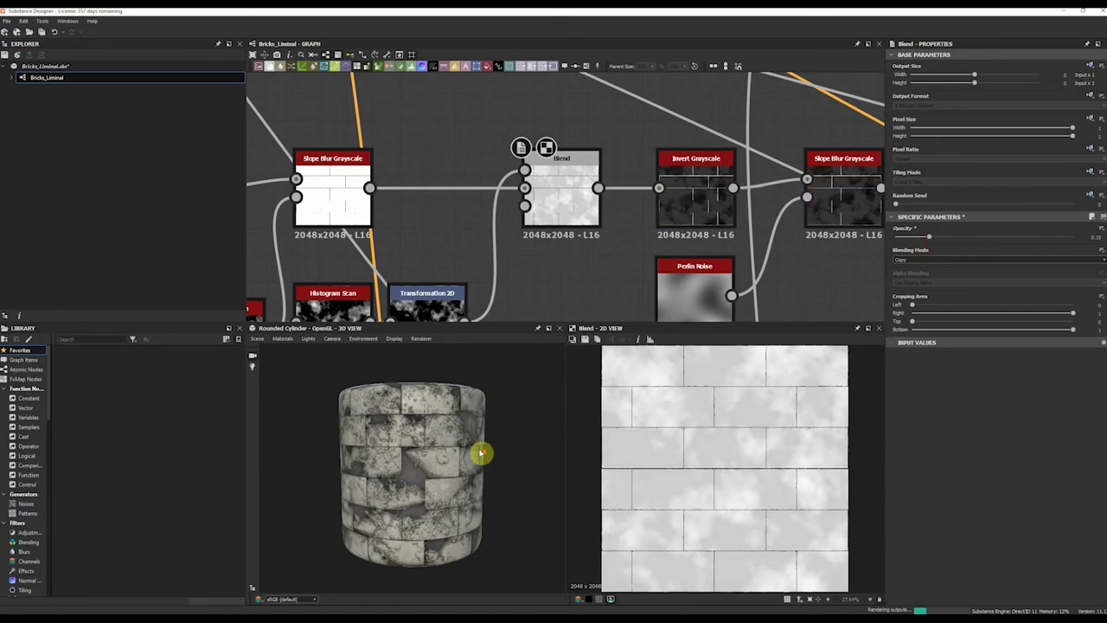
scroll(481, 450, up, 3)
scroll(471, 445, down, 3)
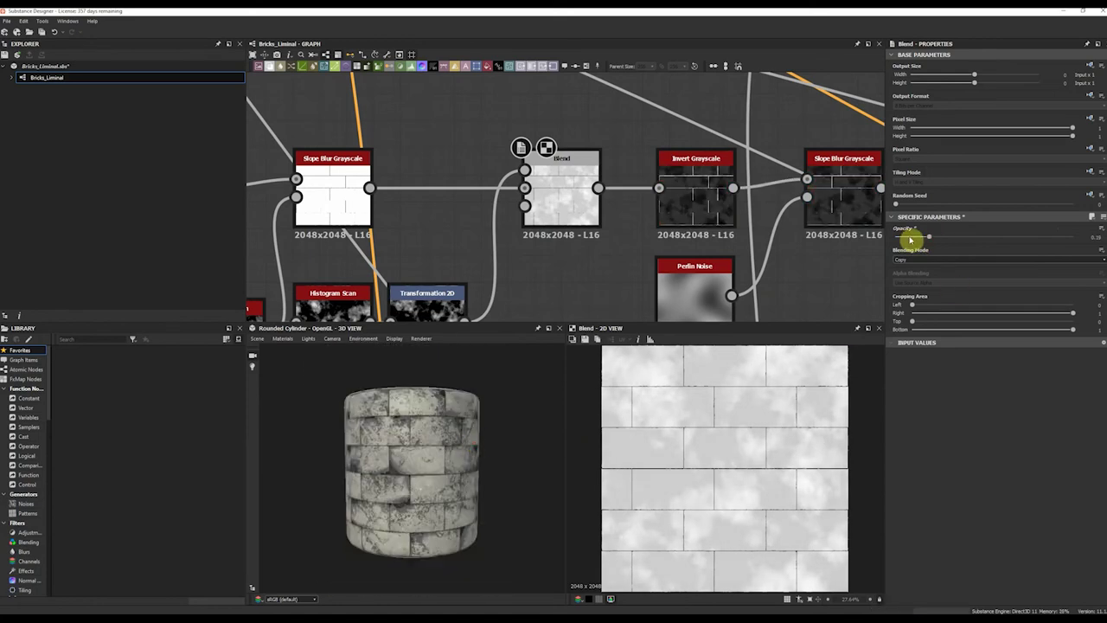
Set the Blend's blending mode to Add (Linear Dodge) and its opacity to 0.97
drag(910, 240, 1073, 236)
click(968, 264)
click(922, 278)
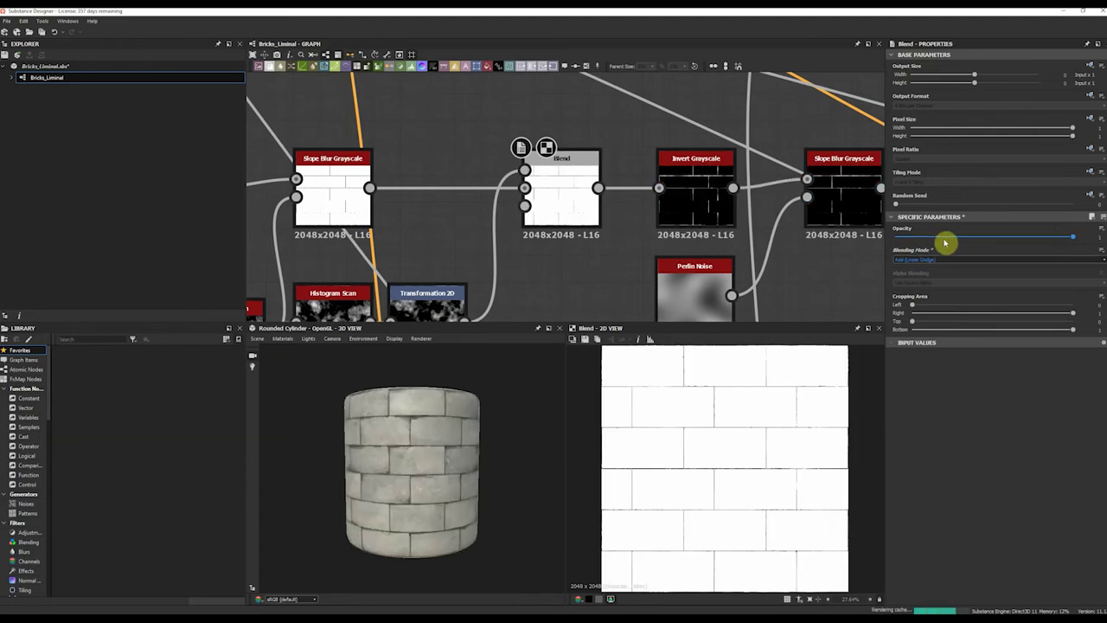
drag(945, 243, 870, 239)
Insert a Levels node after the Slope Blur Grayscale feeding the Blend, and place it between those two nodes
click(342, 169)
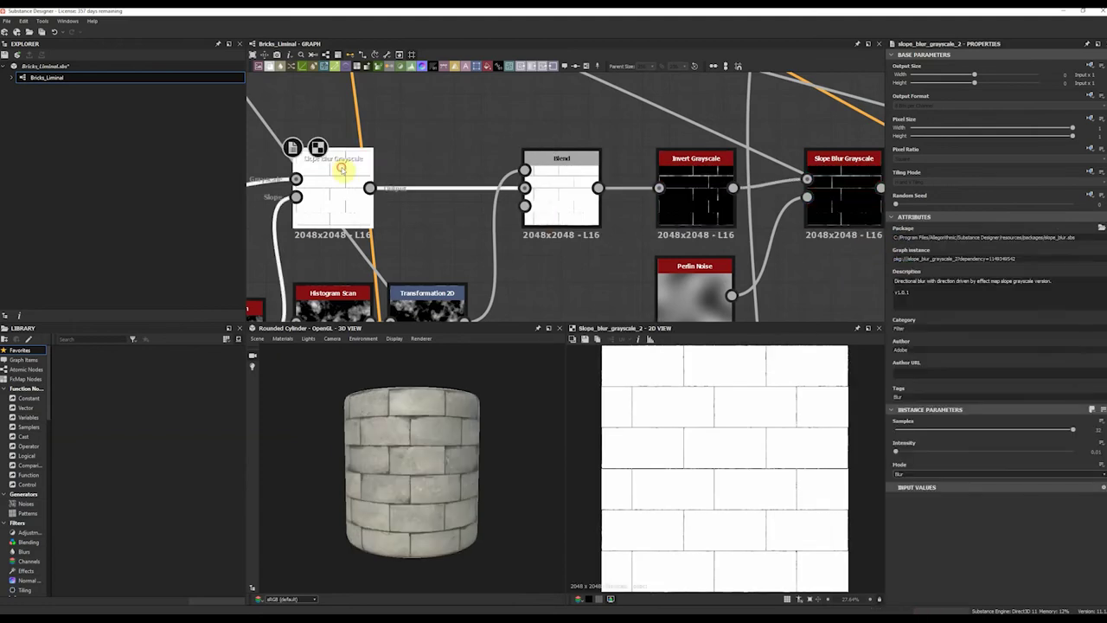
right_click(342, 169)
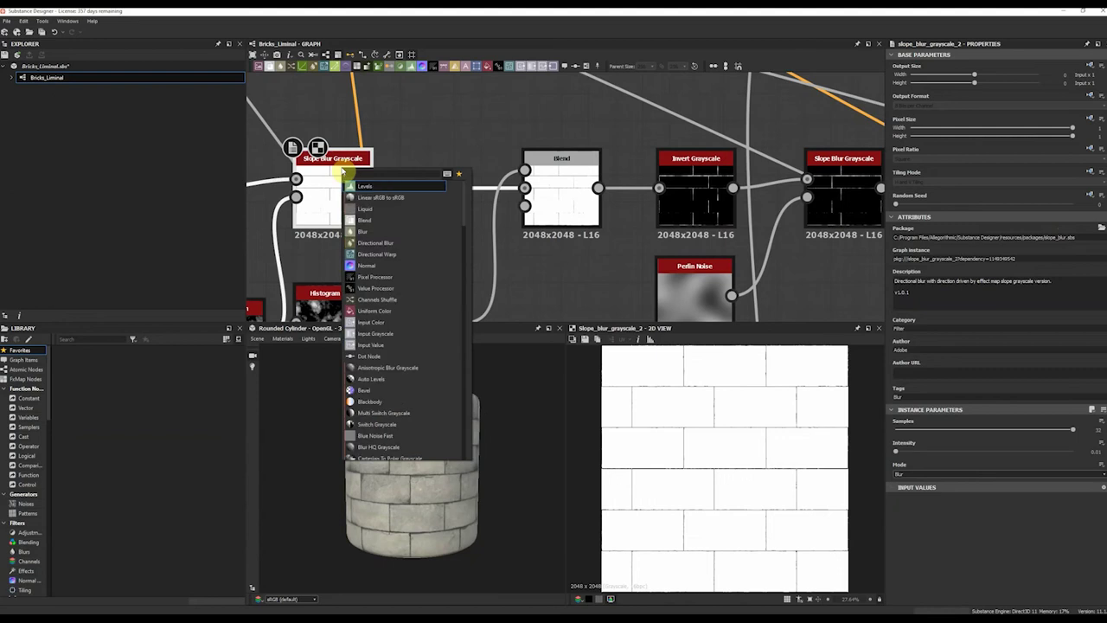
text(levels)
key(Return)
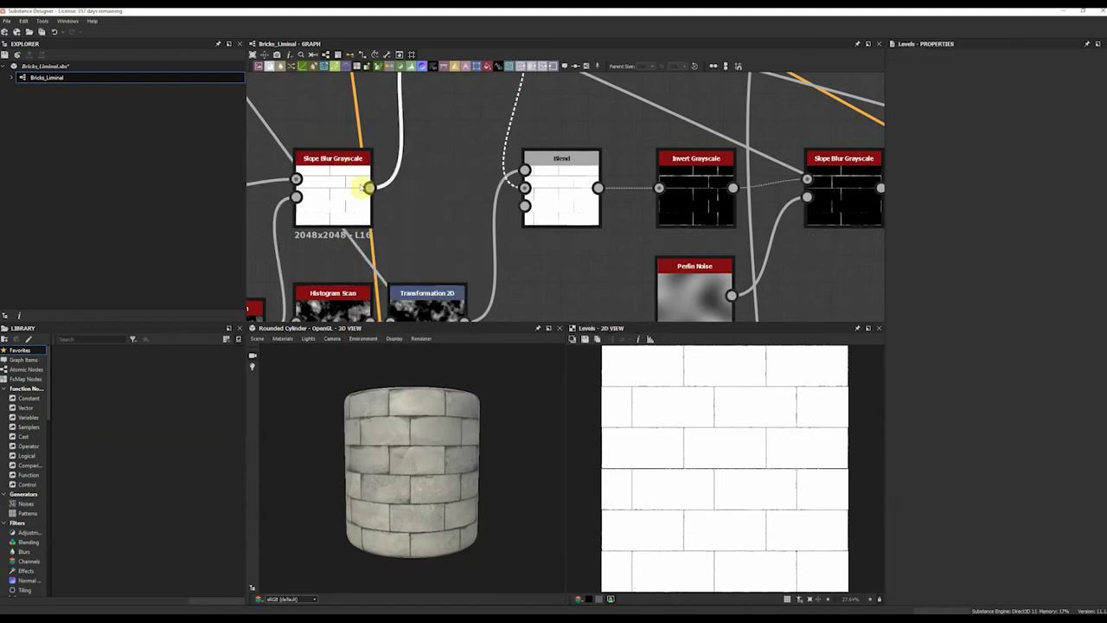
scroll(404, 204, down, 5)
scroll(433, 153, up, 3)
middle_drag(432, 153, 423, 216)
drag(425, 195, 409, 276)
middle_drag(409, 276, 412, 201)
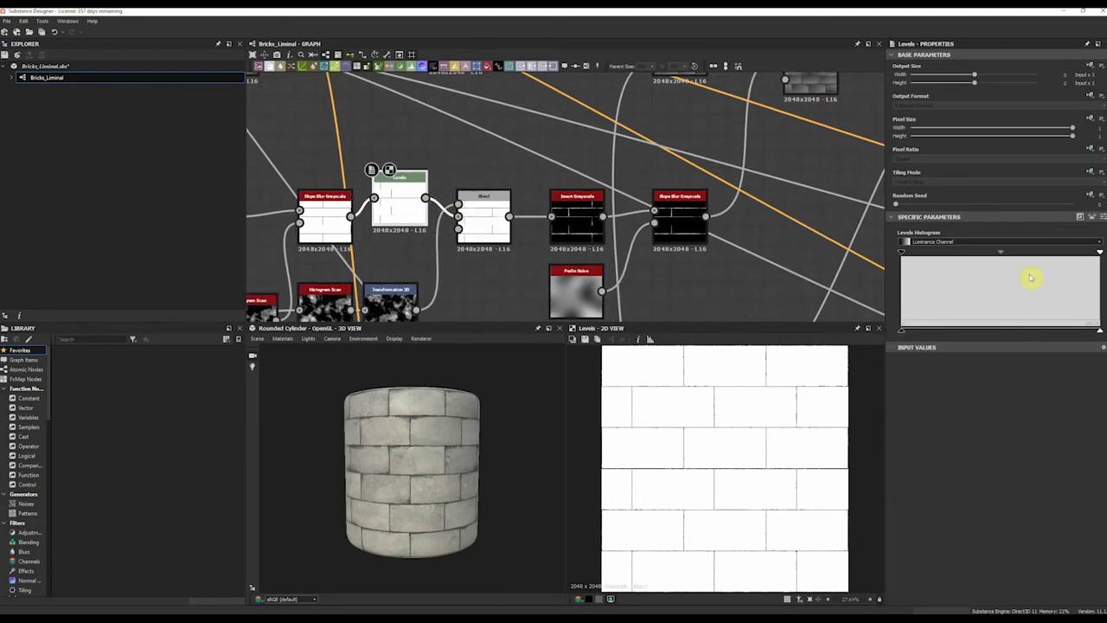
Lower the Levels node's output white level to darken the bricks to mid-gray, and preview the Blend node's result
drag(1001, 254, 1038, 257)
mouse_move(1100, 330)
mouse_down()
mouse_move(983, 329)
mouse_move(1029, 332)
mouse_up()
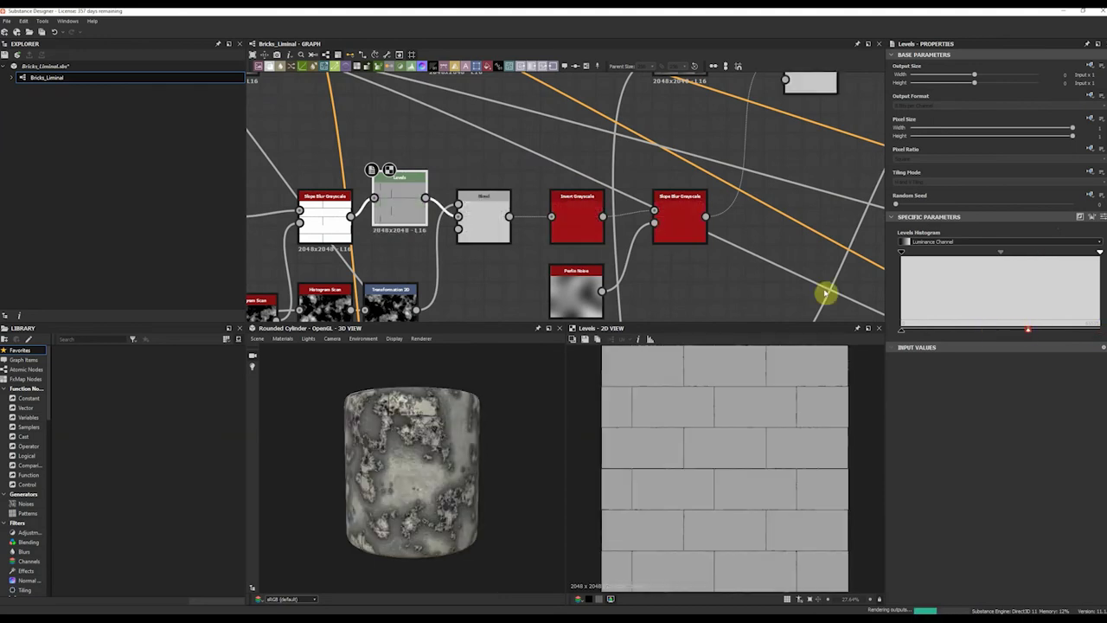
scroll(489, 199, up, 3)
click(501, 188)
scroll(747, 446, down, 1)
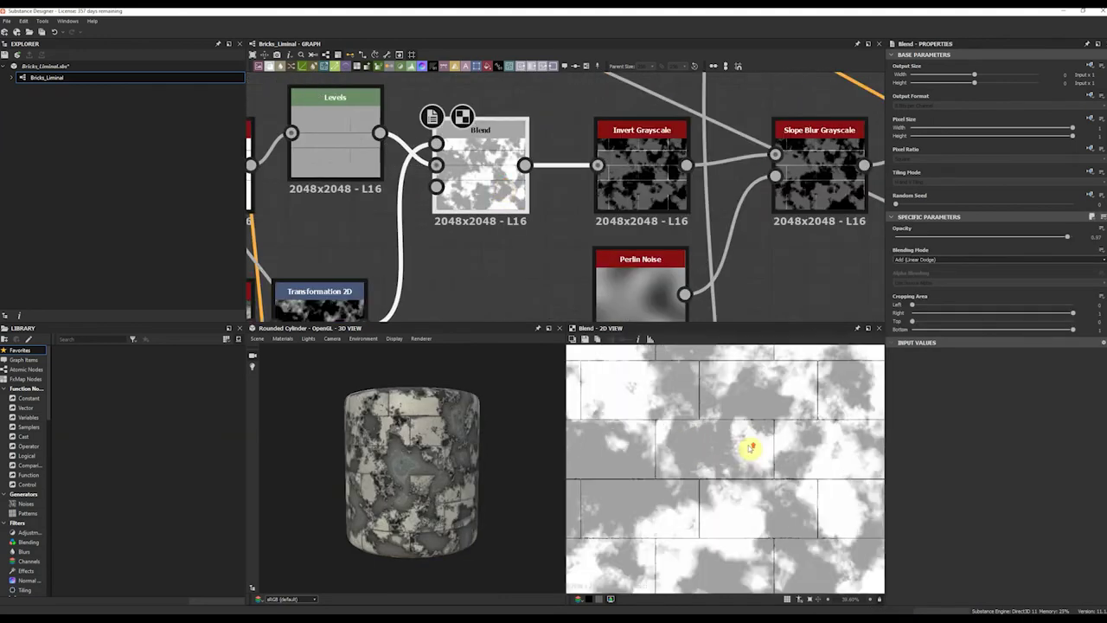
Align the Levels node in one row with the Slope Blur Grayscale and Blend nodes
drag(332, 158, 327, 193)
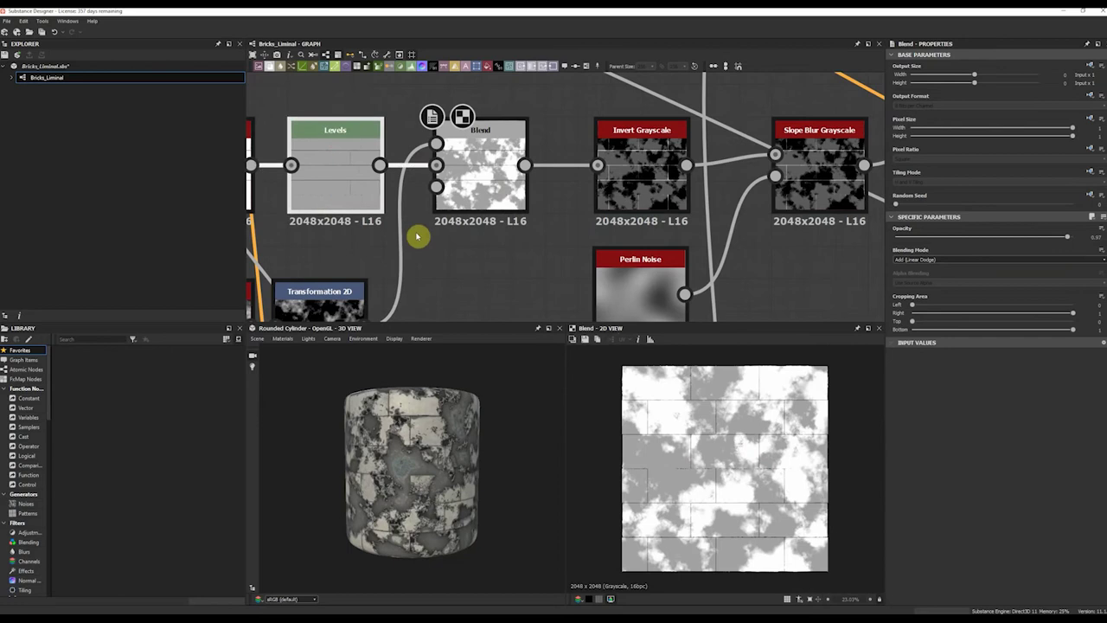
middle_drag(509, 243, 564, 201)
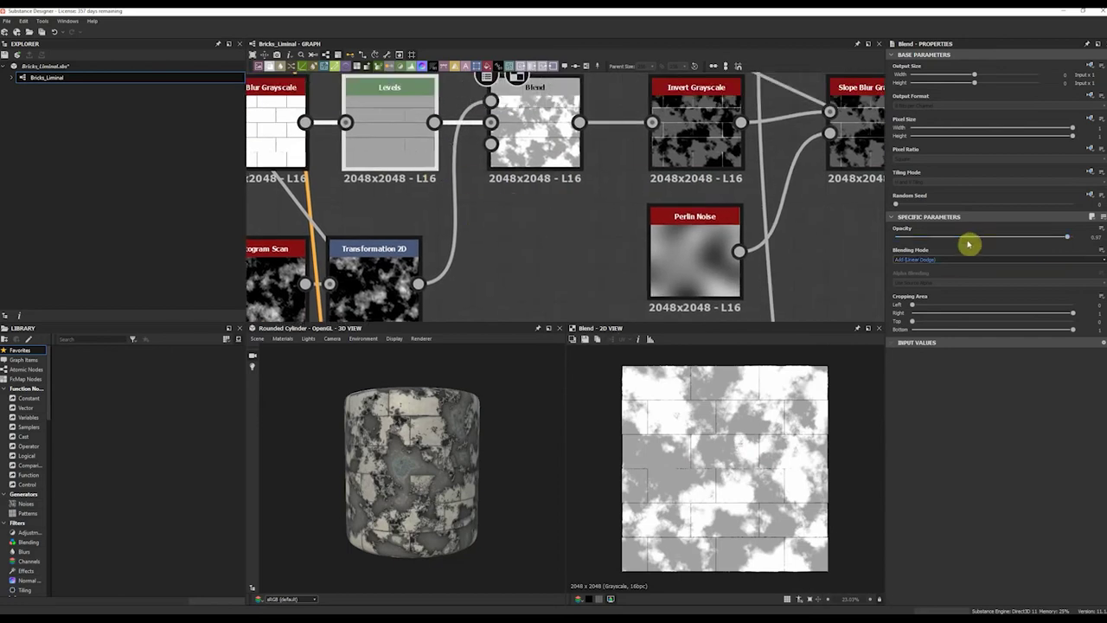
Raise the Blend node's opacity to 1 and preview its Transformation 2D input before returning to the Blend
drag(955, 240, 1099, 235)
click(371, 252)
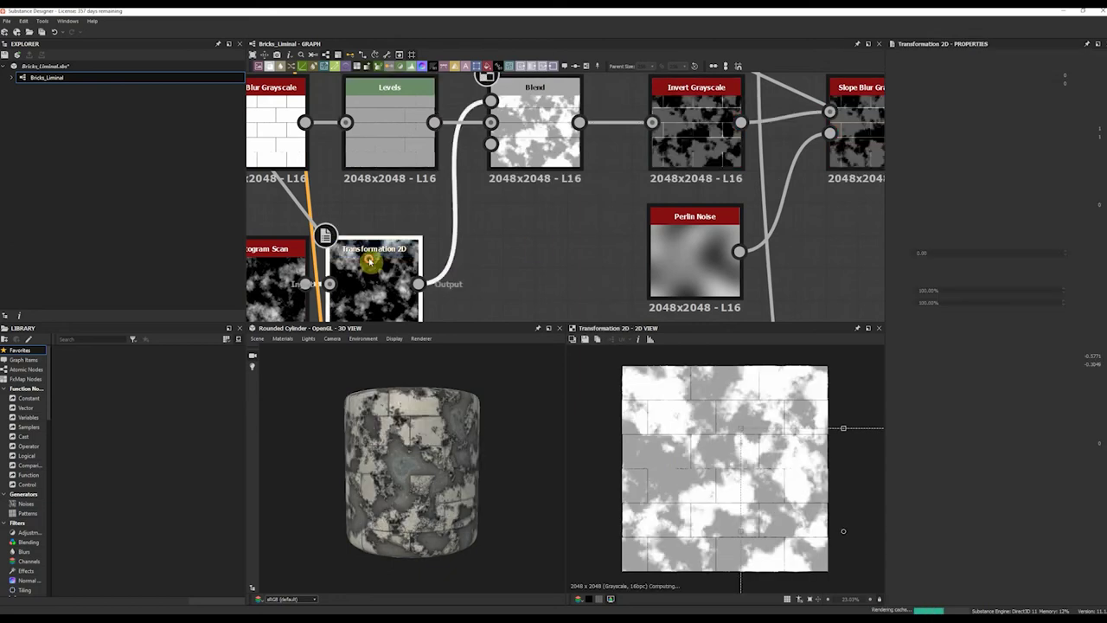
click(529, 156)
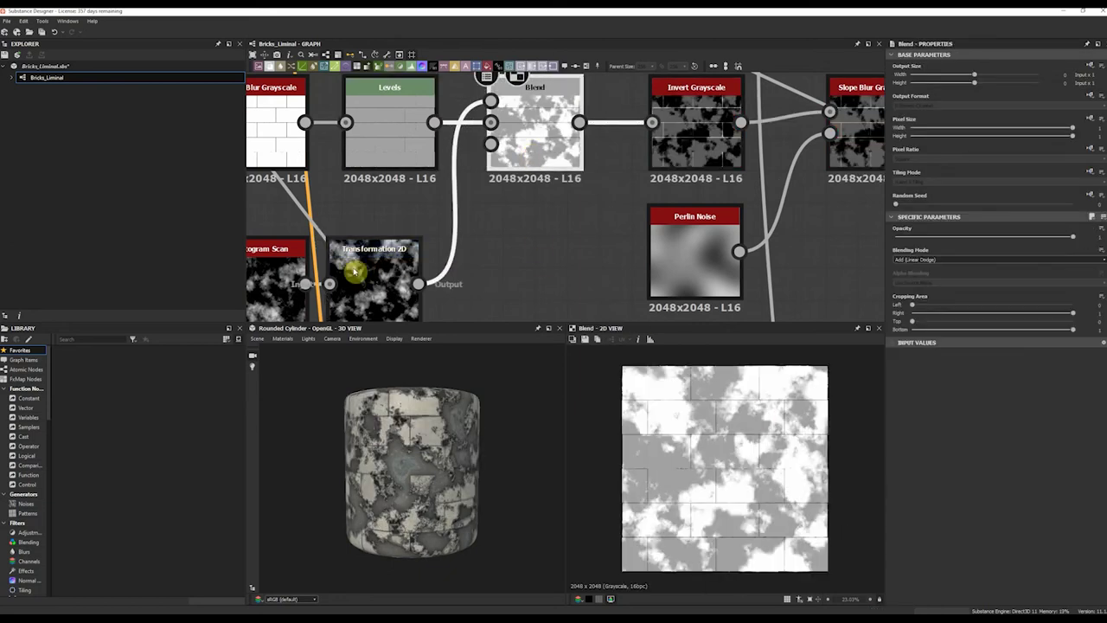
Examine the Add (Linear Dodge) result on the bricks up close and compare it with the Transformation 2D noise
scroll(387, 298, up, 3)
scroll(422, 242, down, 3)
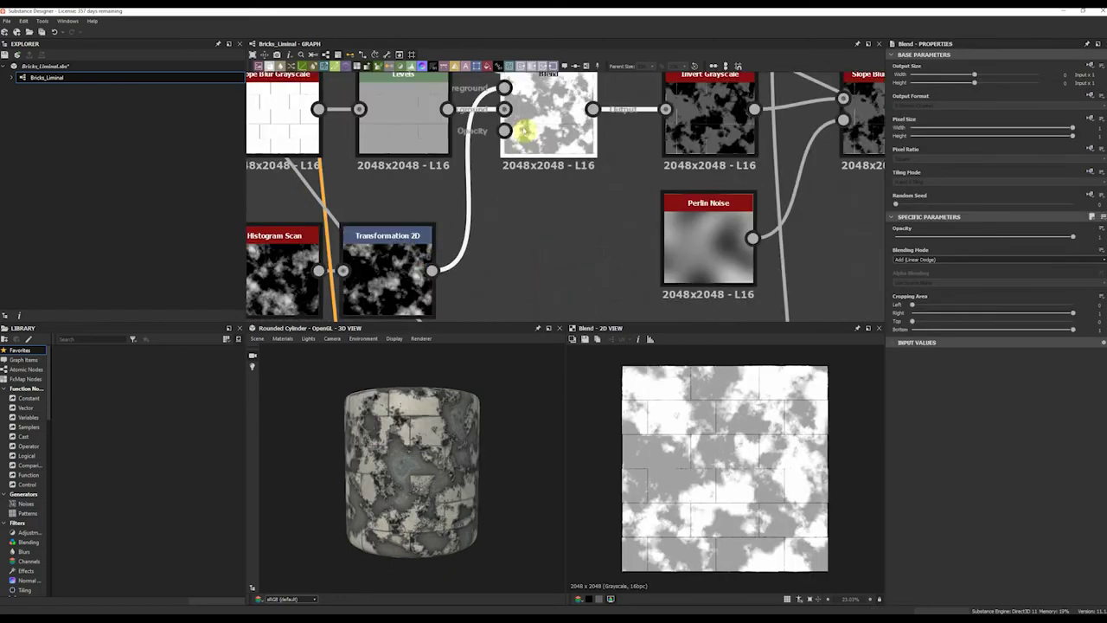
middle_drag(530, 139, 520, 176)
scroll(682, 428, up, 4)
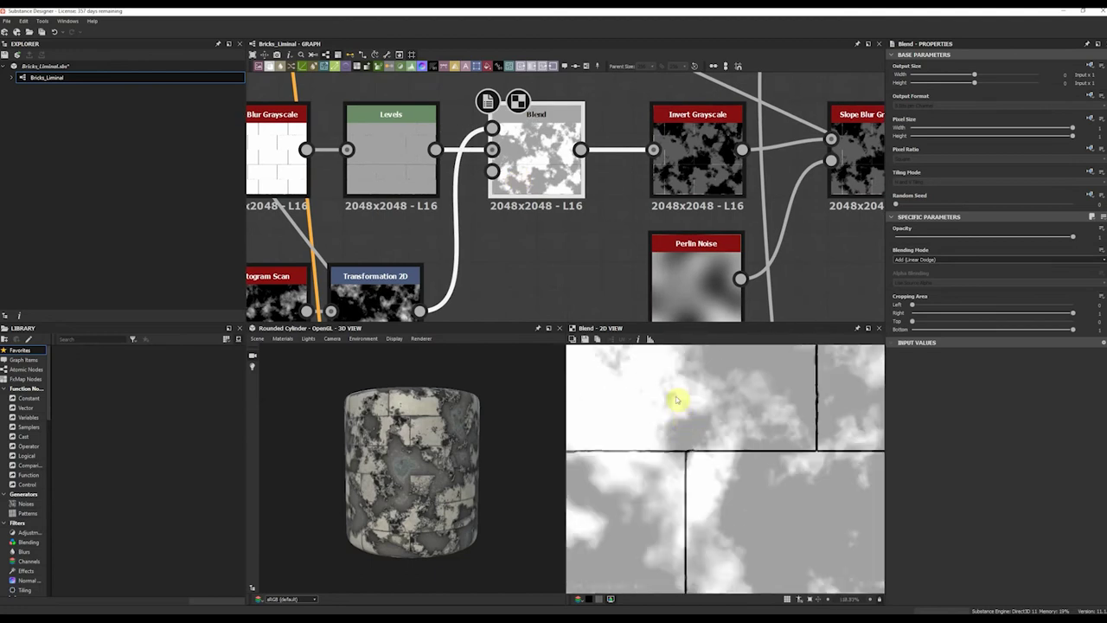
middle_drag(420, 285, 450, 227)
click(449, 227)
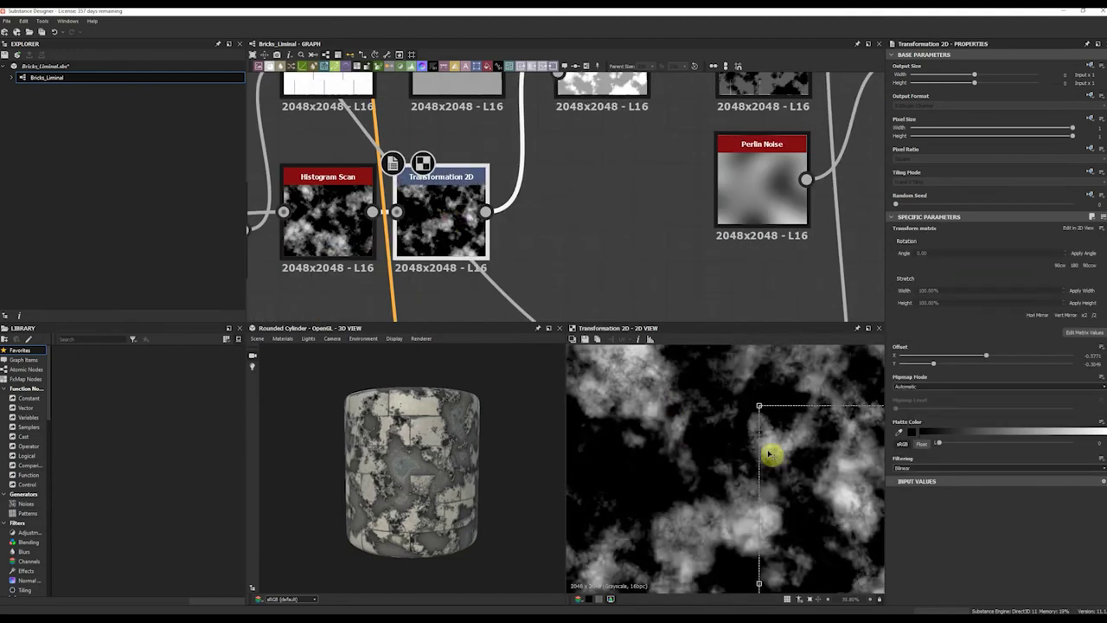
scroll(773, 452, down, 6)
click(602, 92)
middle_drag(601, 93, 528, 232)
scroll(805, 470, up, 4)
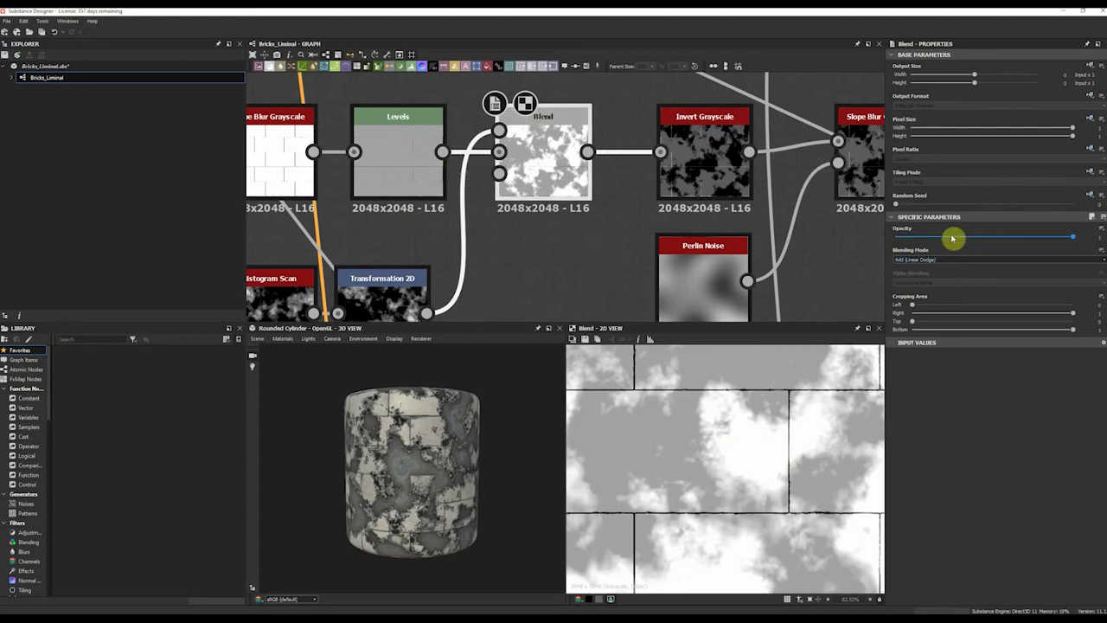
Set the Blend node's blending mode to Subtract, check its effect on the cylinder, and vary the opacity before restoring it to 1
click(910, 262)
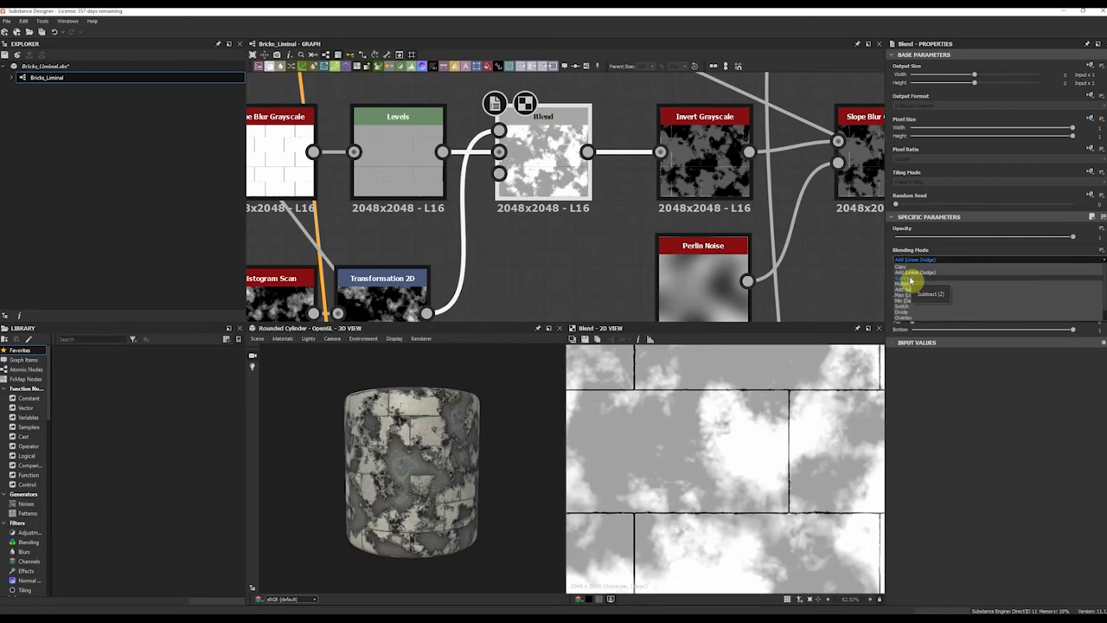
click(910, 281)
scroll(709, 457, down, 5)
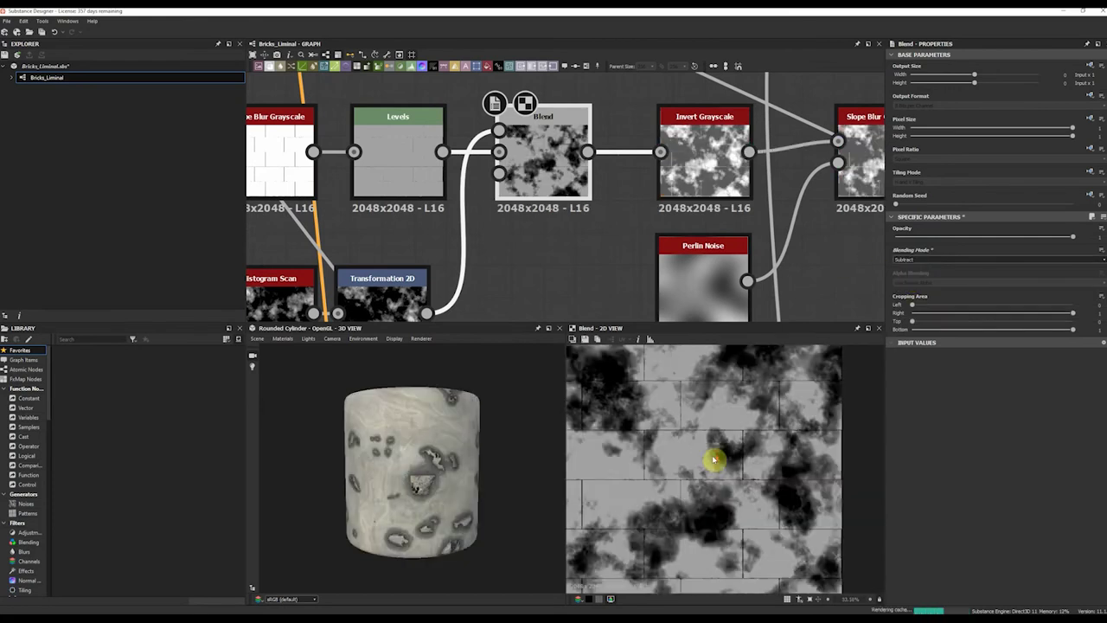
drag(423, 477, 440, 472)
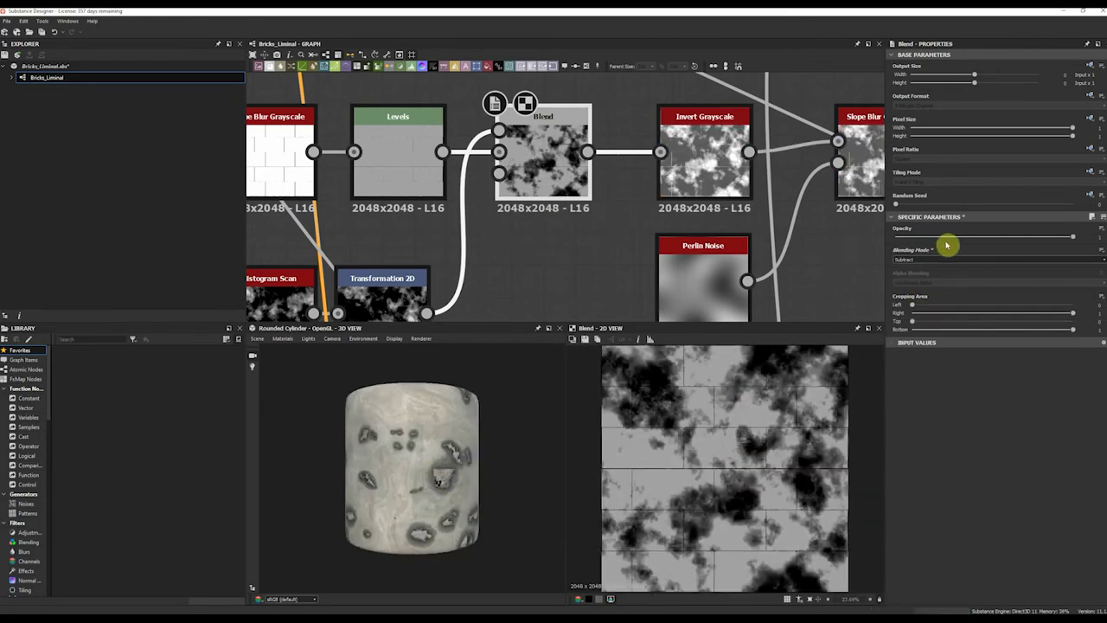
click(395, 161)
click(574, 168)
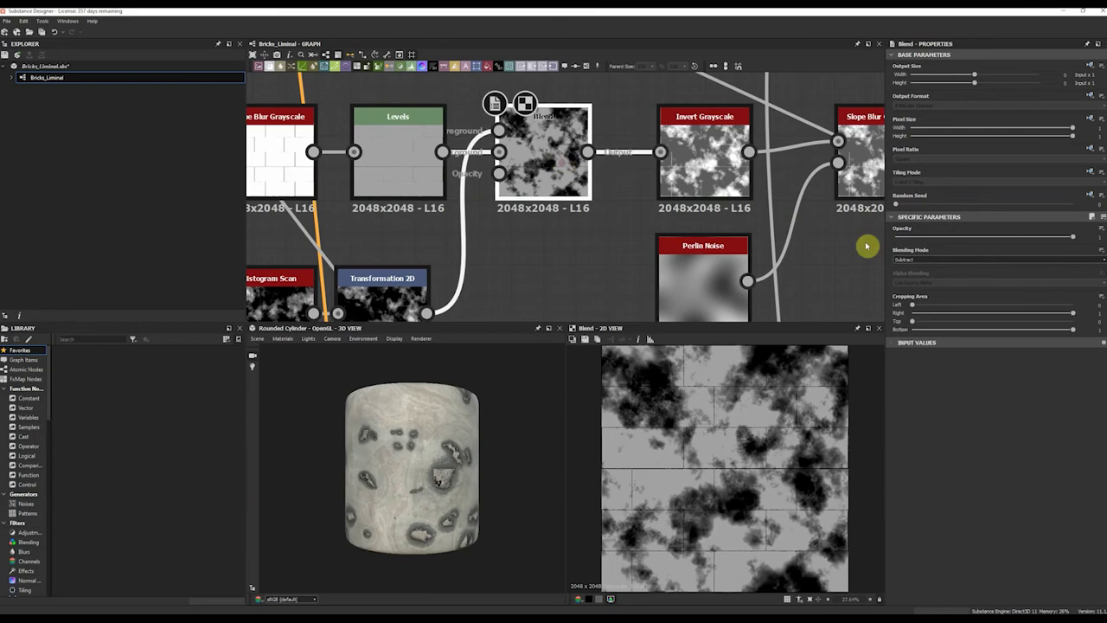
drag(981, 237, 1102, 248)
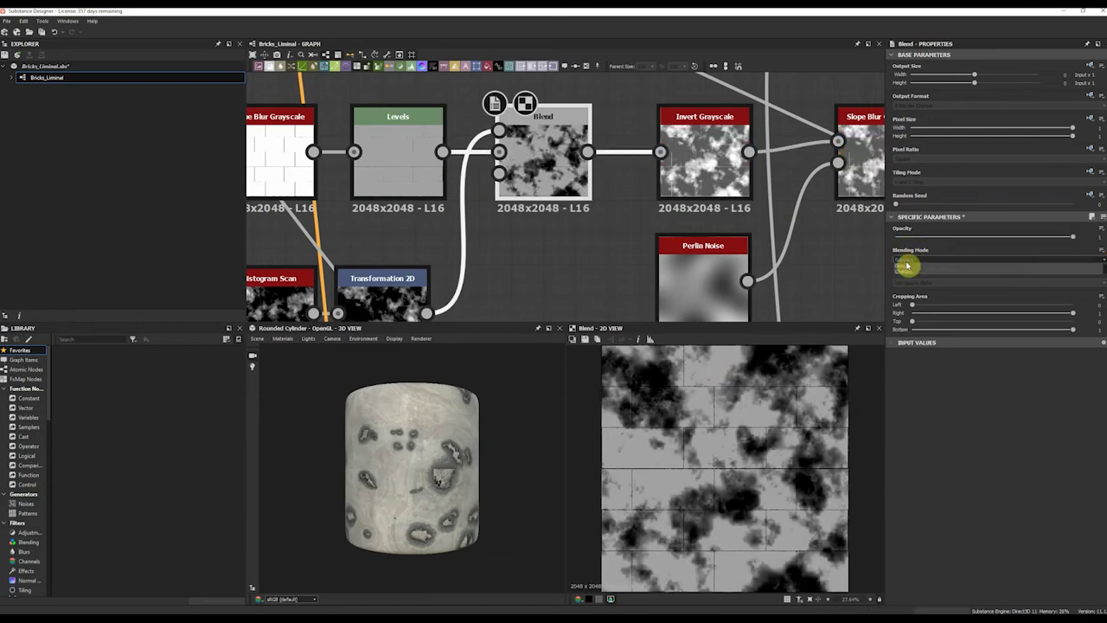
Set the Blend node's blending mode to Multiply, try lower opacities, and bring the opacity back to 1
click(908, 259)
click(907, 285)
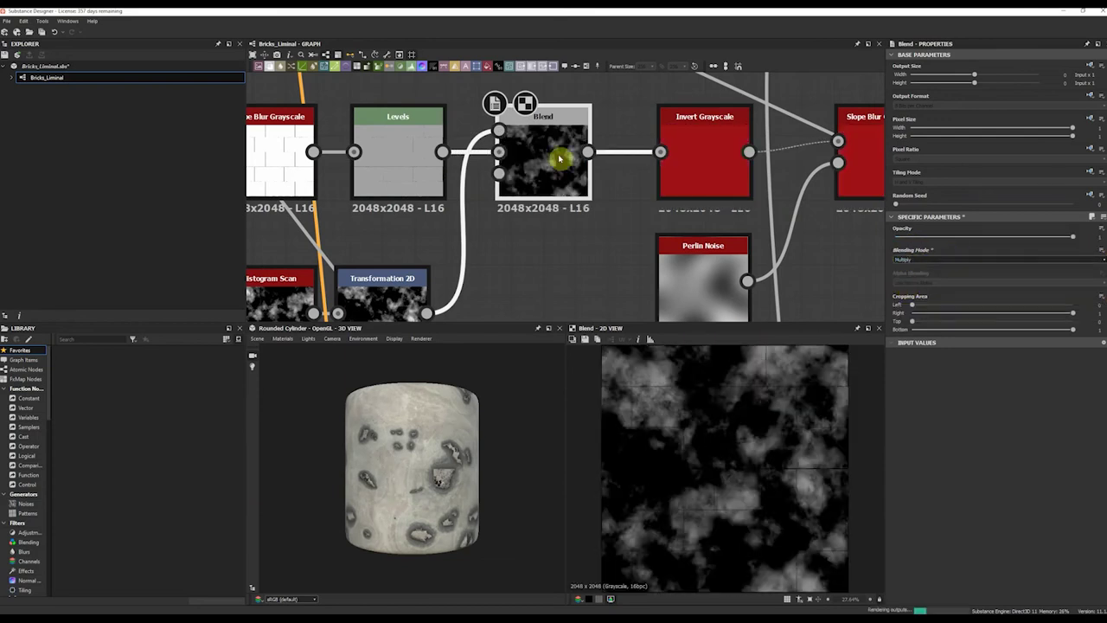
scroll(593, 242, down, 2)
drag(902, 239, 983, 240)
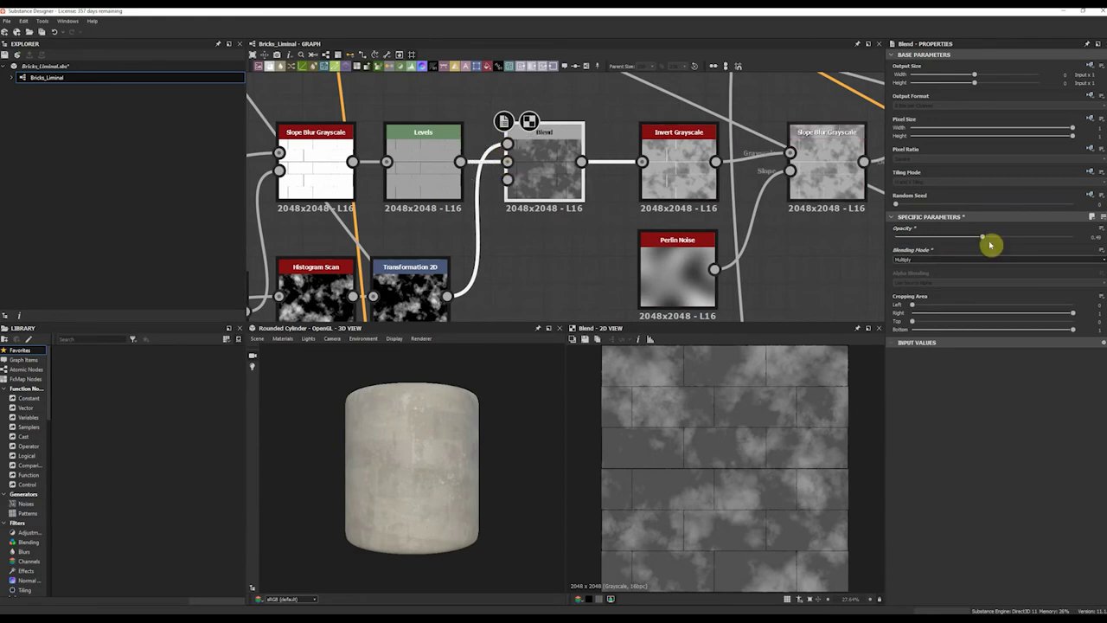
drag(1003, 237, 1053, 239)
drag(956, 232, 1094, 240)
scroll(758, 378, up, 4)
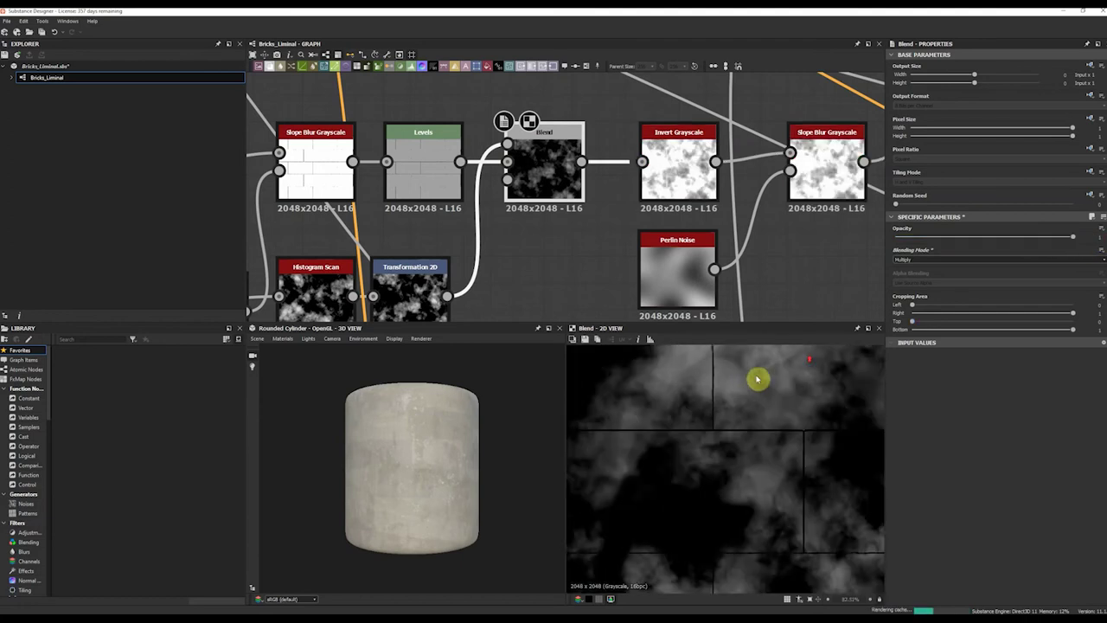
scroll(703, 387, down, 1)
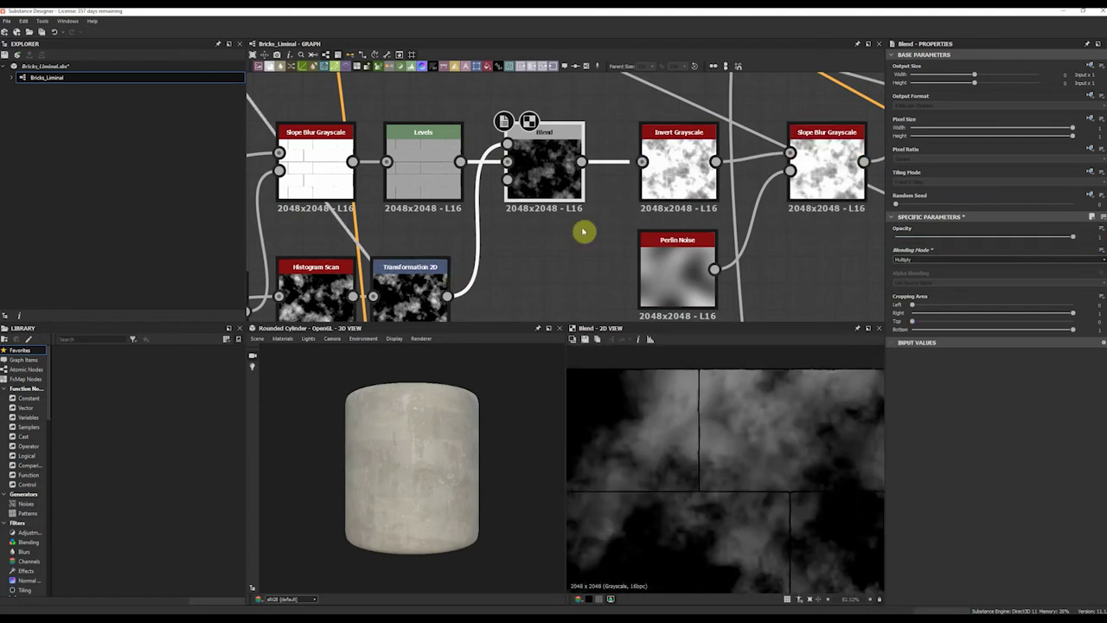
Connect the upper Perlin Noise node to the Blend's background input in place of the Levels node and inspect the multiplied result
scroll(509, 159, down, 1)
middle_drag(509, 160, 686, 246)
scroll(536, 229, down, 2)
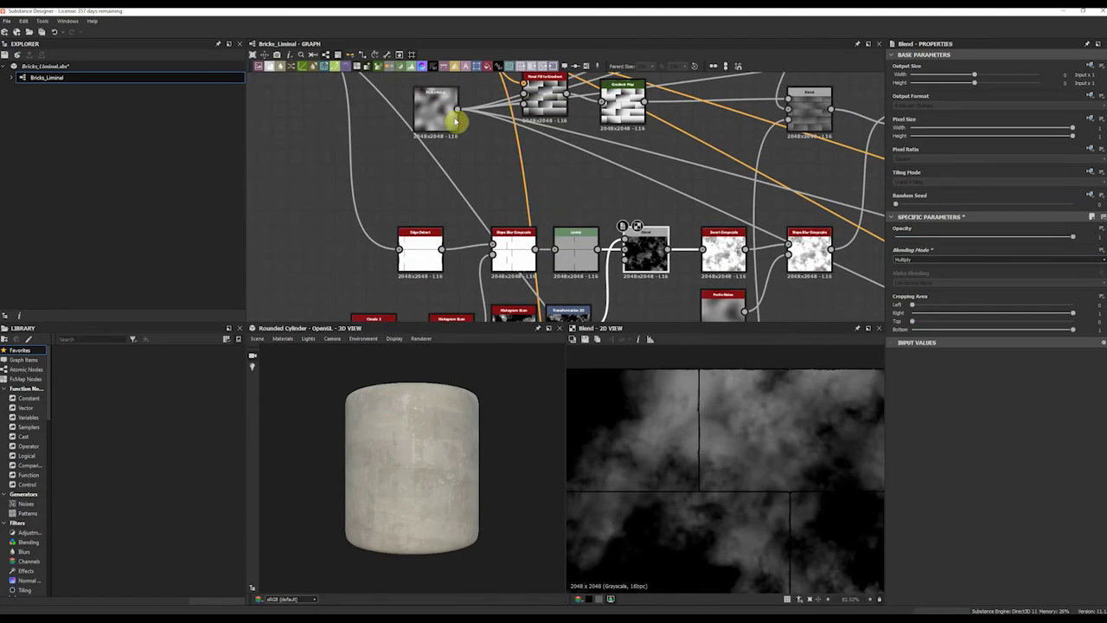
drag(638, 250, 640, 251)
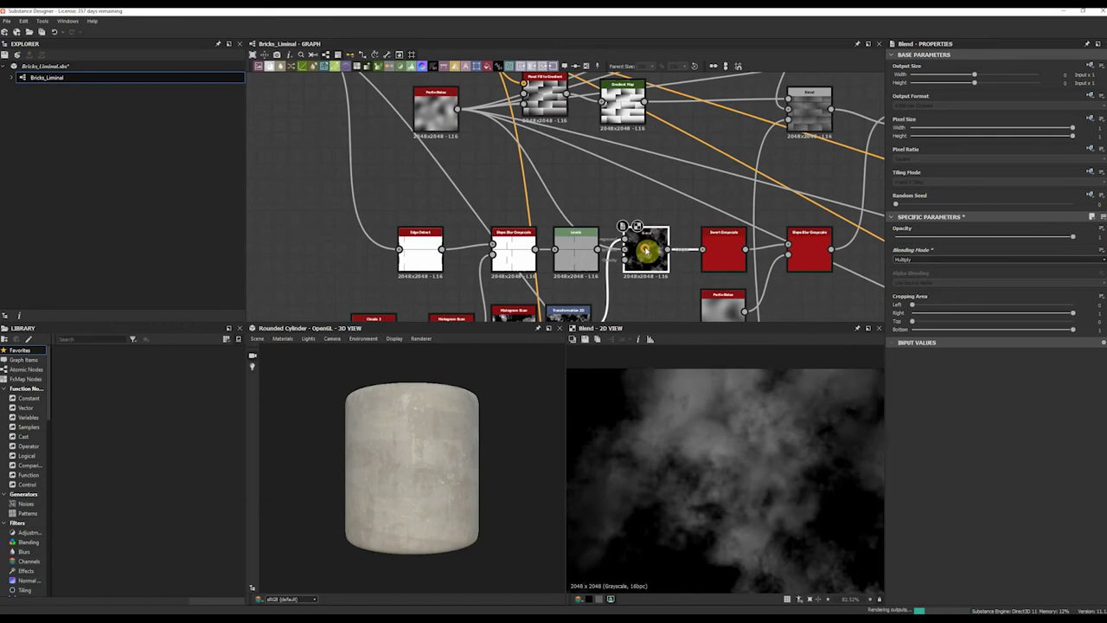
scroll(717, 466, down, 3)
scroll(718, 460, up, 3)
scroll(726, 432, down, 2)
scroll(731, 437, down, 2)
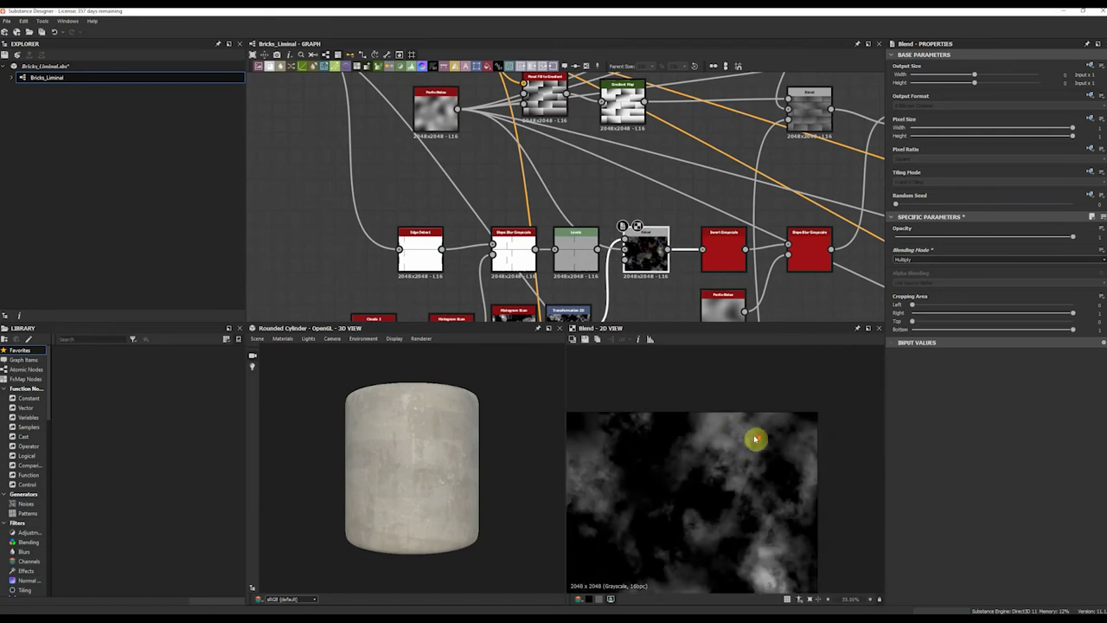
scroll(754, 440, up, 4)
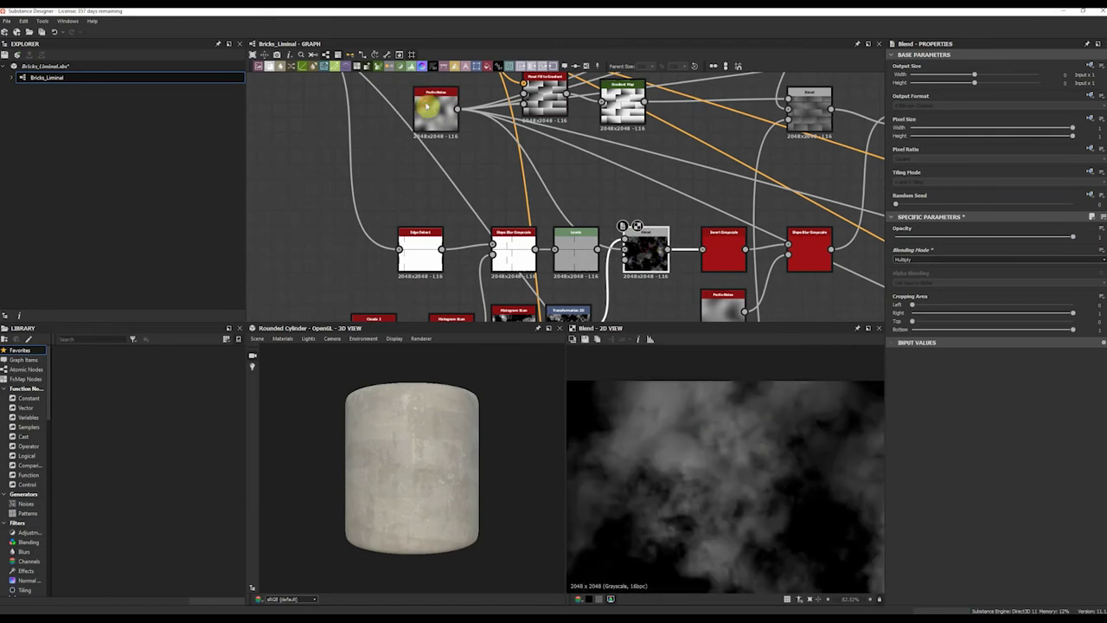
Increase the upper Perlin Noise node's scale to make its pattern finer and check the Blend result
click(427, 106)
click(948, 432)
scroll(744, 461, down, 4)
scroll(744, 461, up, 4)
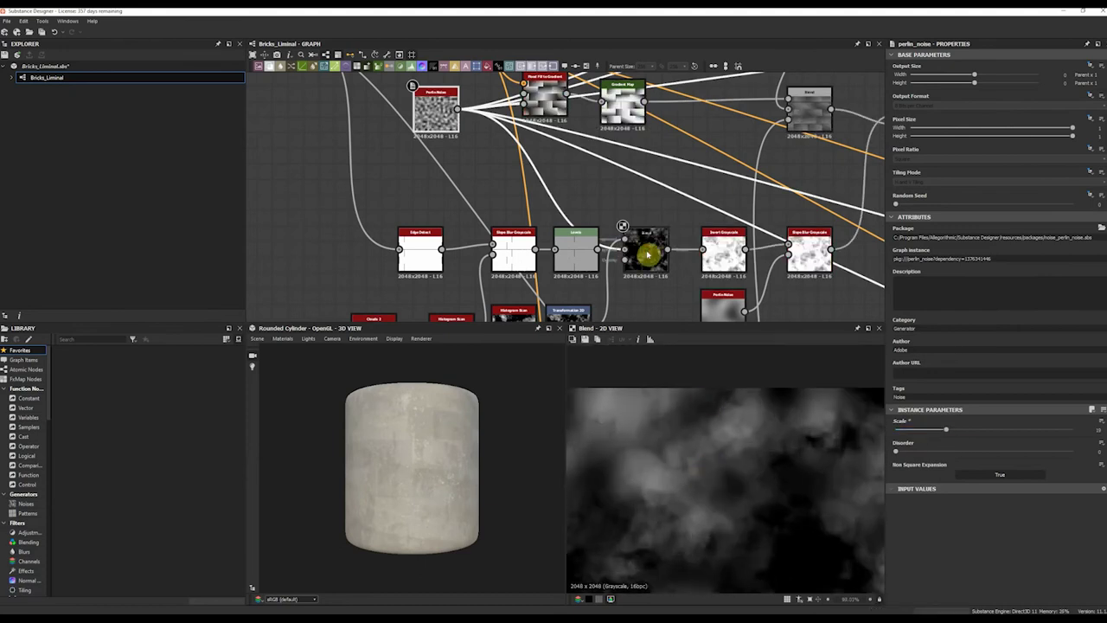
Preview the nodes leading into the Blend and compare them with the Blend's Multiply result
click(648, 254)
middle_drag(648, 254, 636, 176)
double_click(573, 262)
scroll(756, 511, up, 2)
middle_drag(588, 145, 527, 122)
double_click(444, 181)
scroll(727, 459, down, 4)
double_click(571, 199)
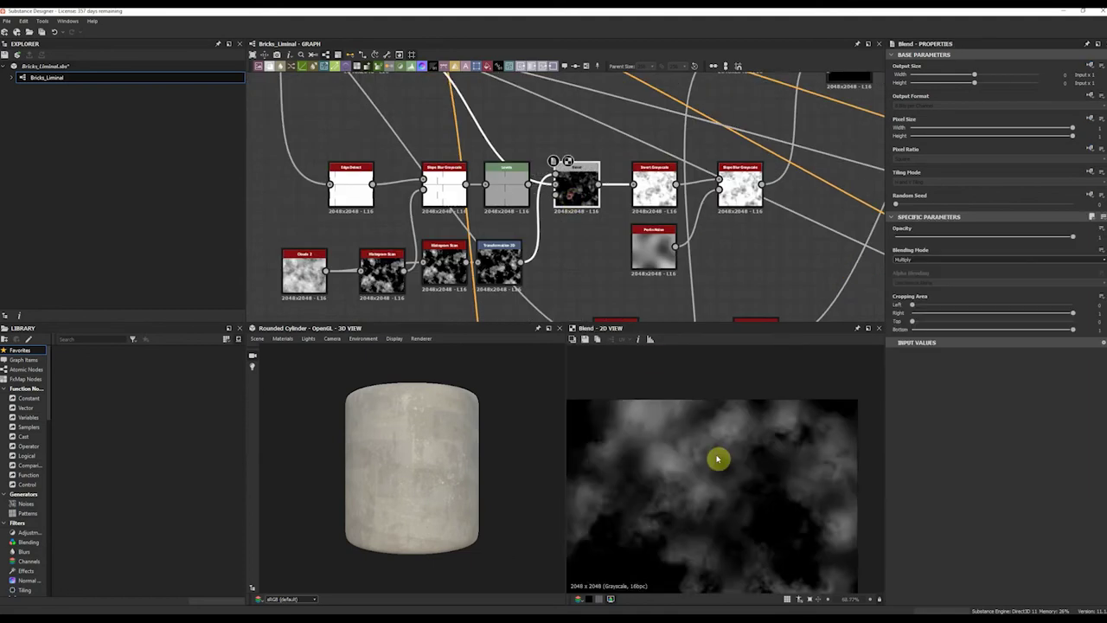
scroll(717, 458, up, 1)
scroll(736, 445, down, 2)
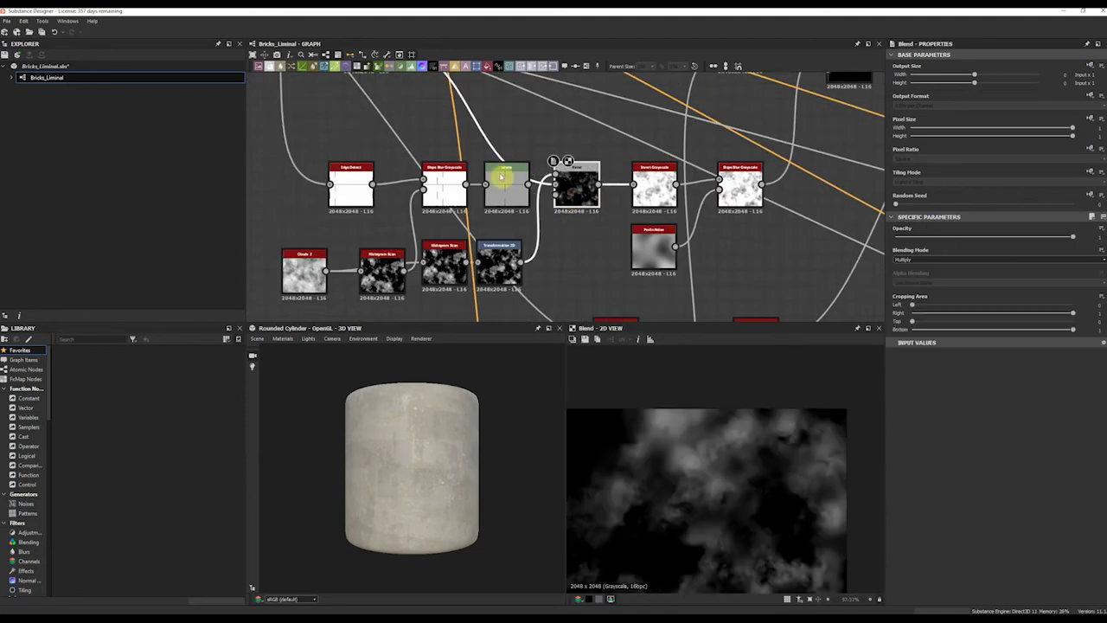
Reconnect the Levels node to the Blend's background input and set the blending mode to Add Sub
drag(568, 184, 569, 178)
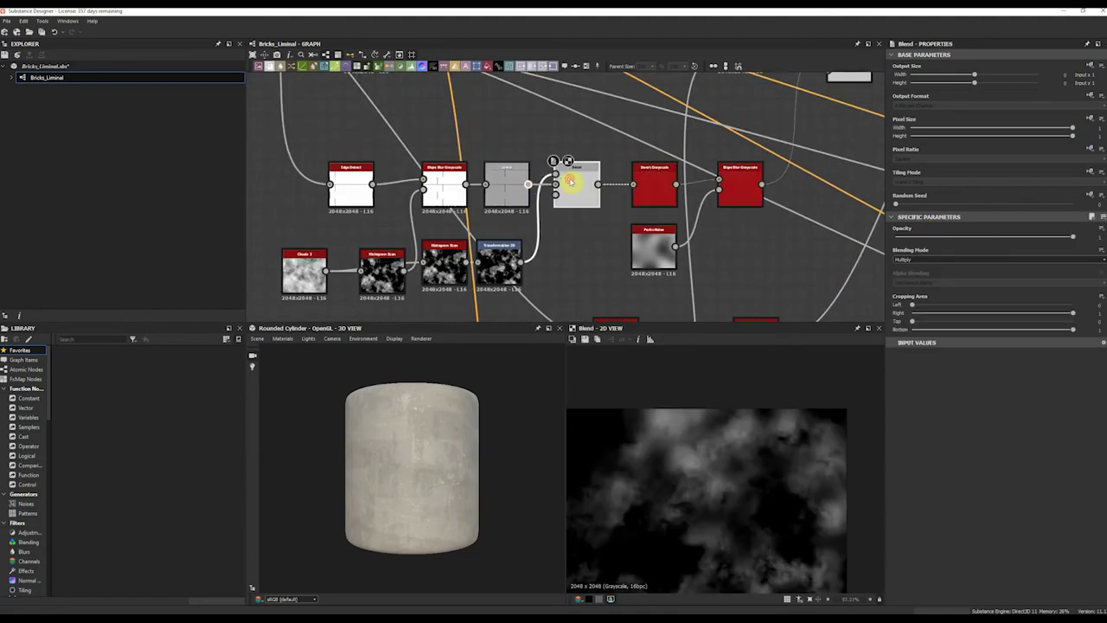
click(998, 260)
click(908, 289)
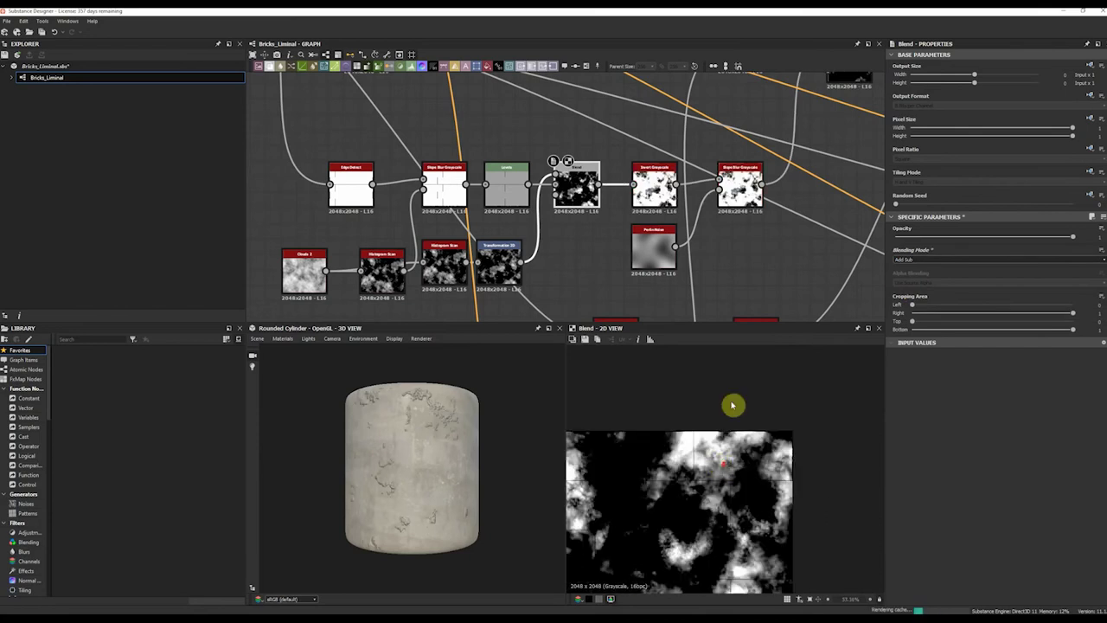
middle_drag(630, 277, 692, 230)
scroll(708, 475, down, 3)
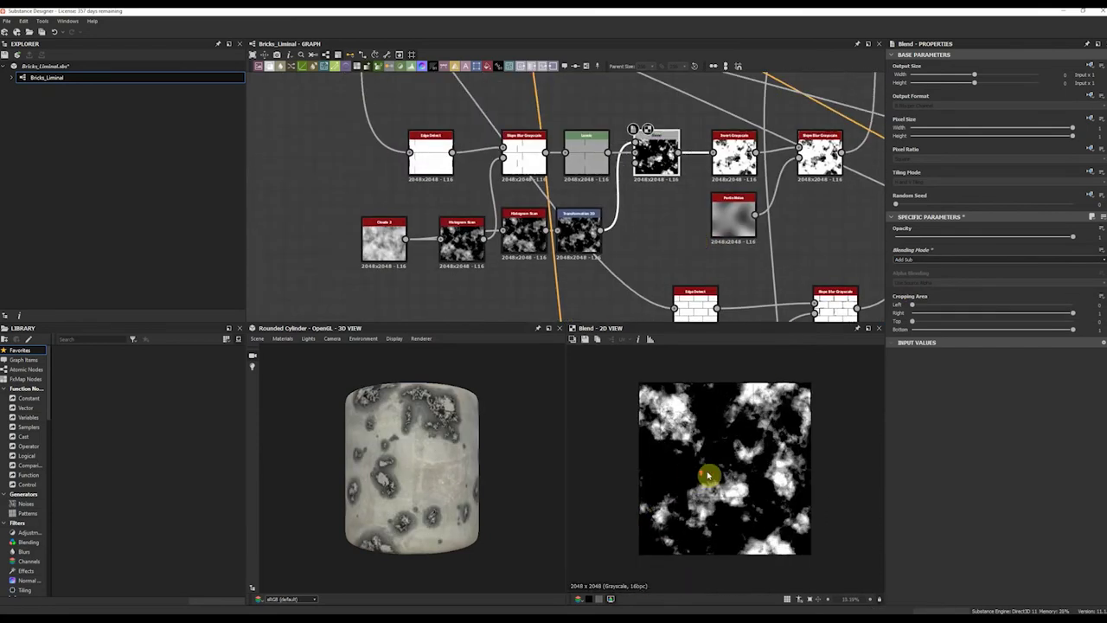
Lower the Blend node's opacity to about 0.05 so the Add Sub noise only faintly tints the bricks
drag(970, 240, 904, 236)
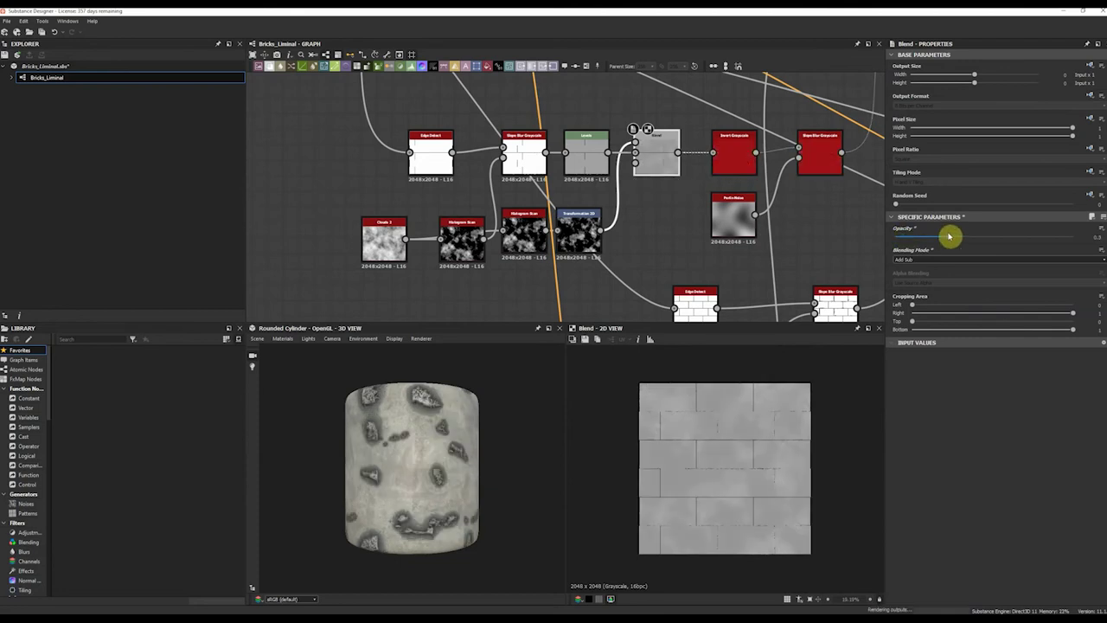
drag(949, 235, 909, 241)
scroll(652, 162, up, 4)
Set the Blend node's blending mode to Max (Lighten) and its opacity to 0.37
click(911, 260)
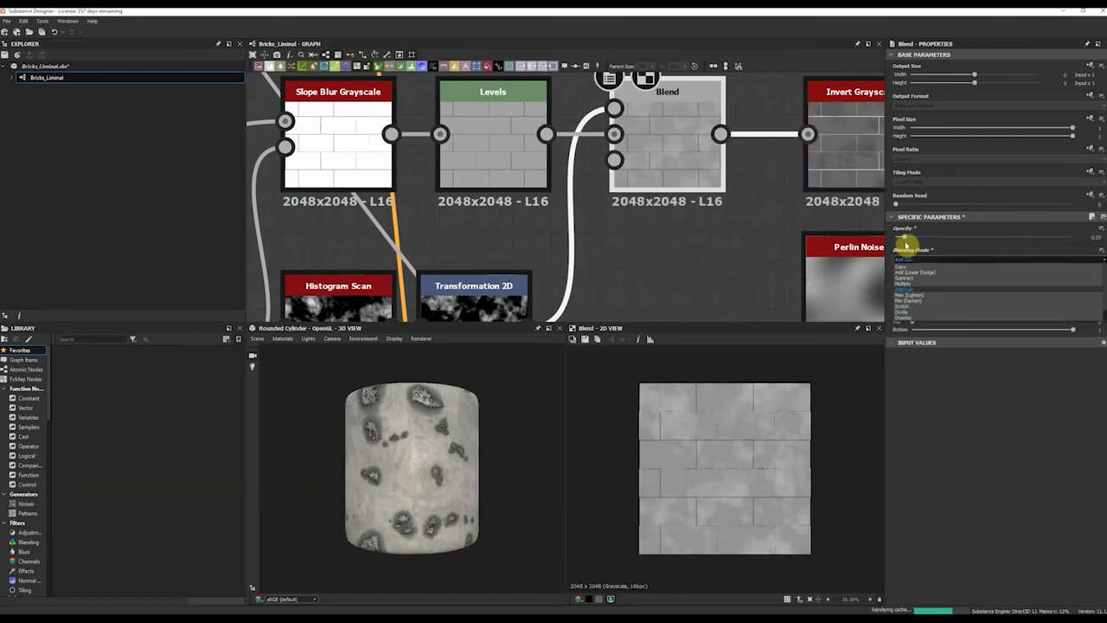
click(908, 298)
drag(920, 238, 1032, 241)
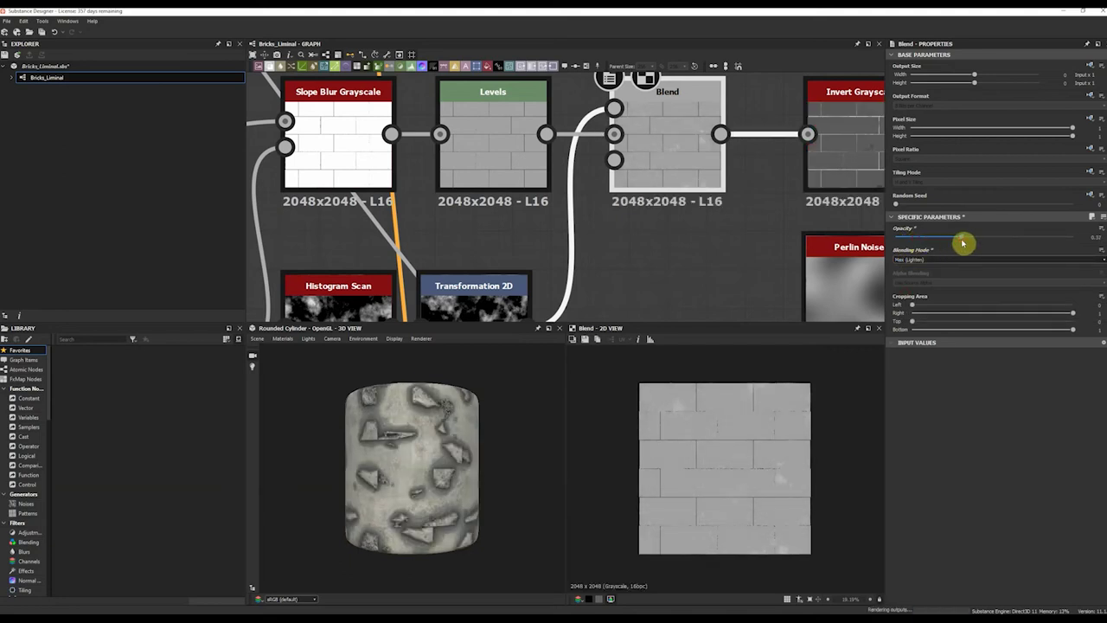
Examine where the noise shows over the bricks in the Max (Lighten) result
scroll(805, 477, up, 4)
scroll(807, 478, down, 3)
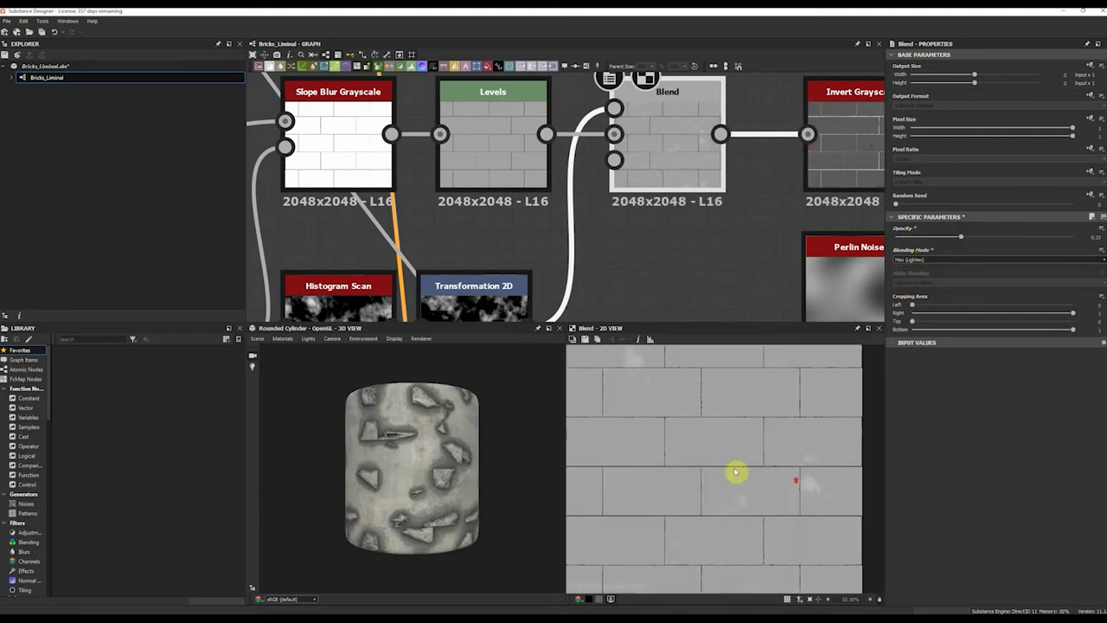
scroll(773, 465, down, 2)
scroll(729, 393, up, 3)
scroll(779, 491, down, 3)
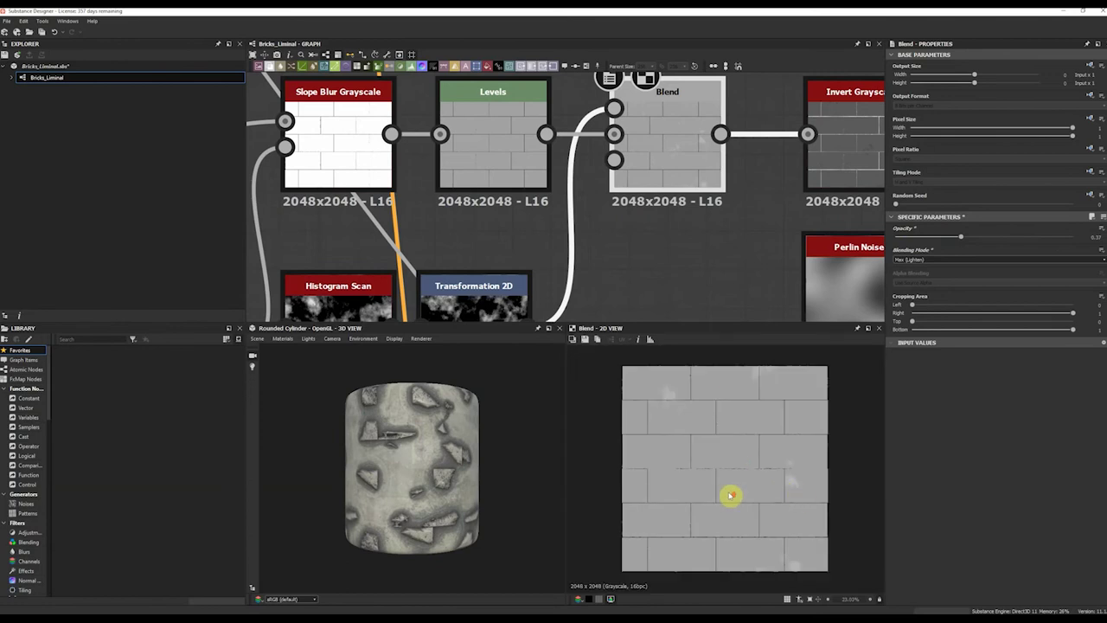
scroll(731, 495, up, 2)
scroll(735, 433, up, 2)
scroll(662, 415, down, 2)
scroll(739, 436, down, 2)
scroll(718, 438, up, 2)
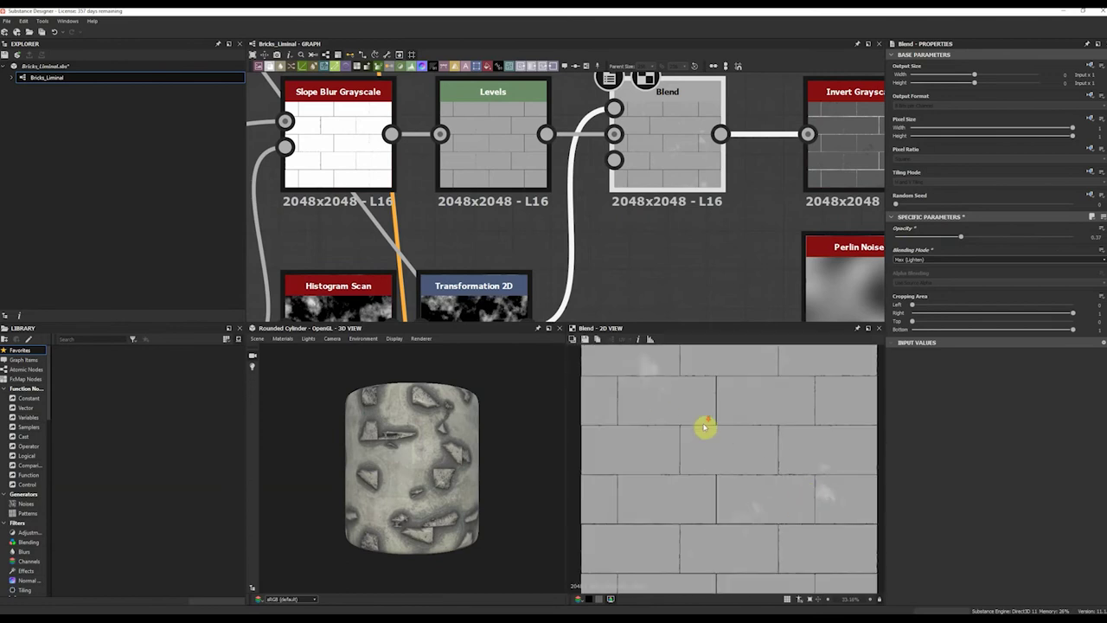
Try removing the Levels node between the Slope Blur Grayscale and Blend nodes, and undo the removal
click(489, 151)
key(Delete)
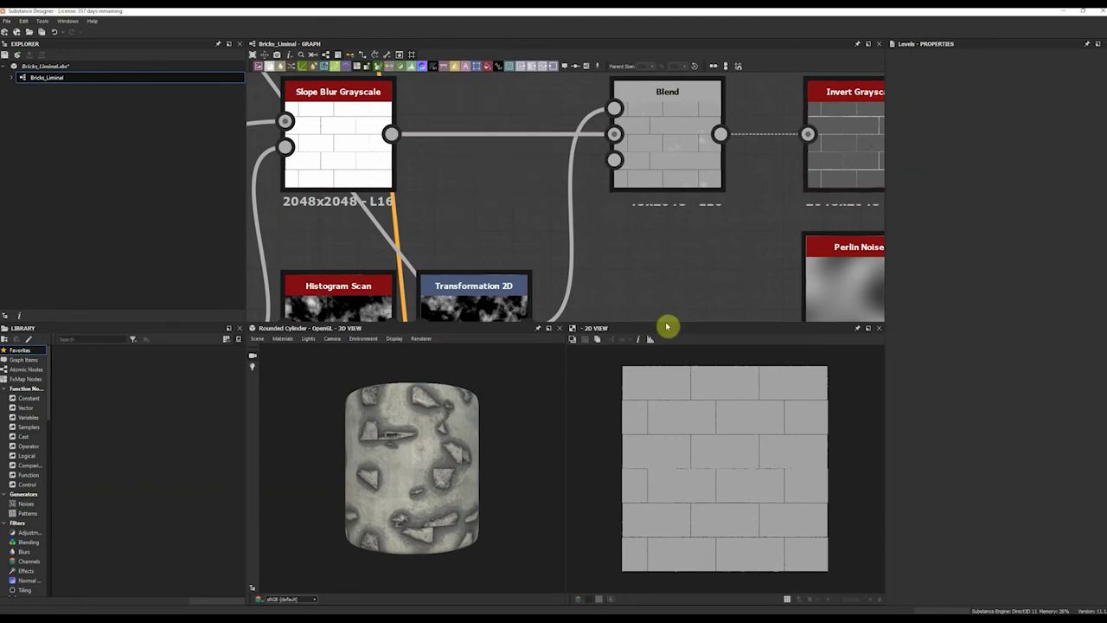
click(679, 151)
key(ctrl+z)
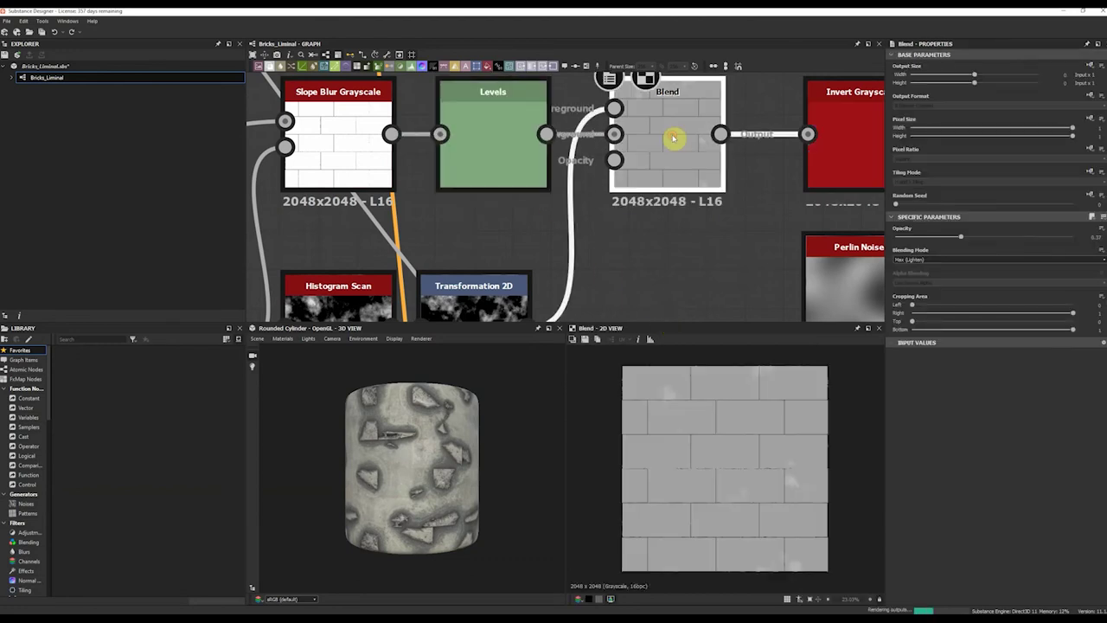
Raise the Blend node's opacity to 1 and check the Max (Lighten) result on the bricks
scroll(754, 477, up, 3)
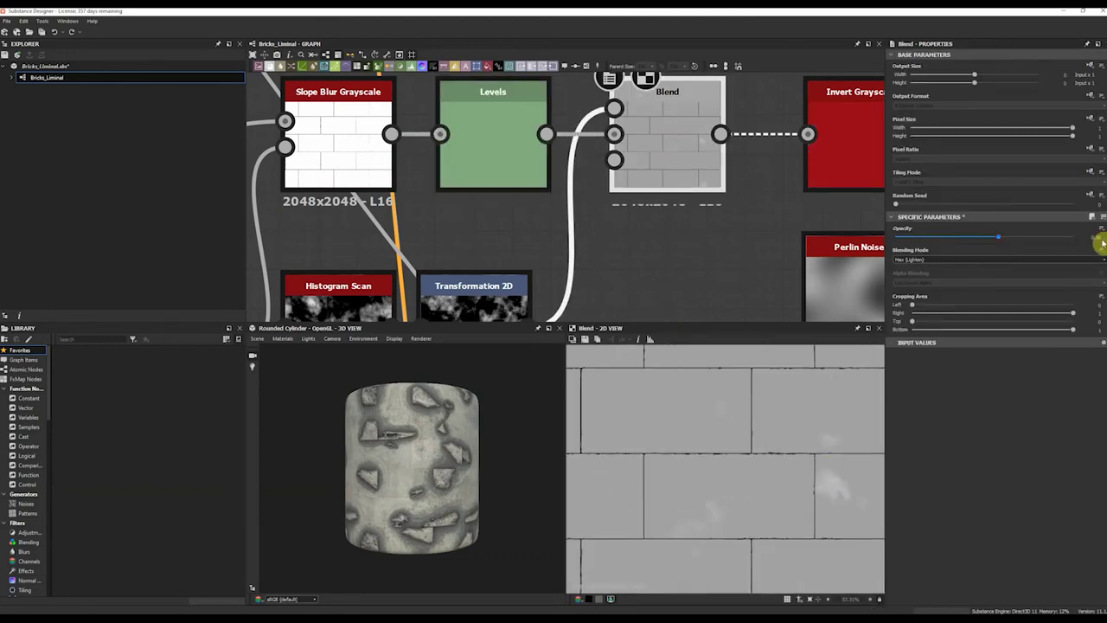
drag(1103, 244, 1099, 244)
scroll(805, 471, down, 4)
scroll(843, 459, up, 2)
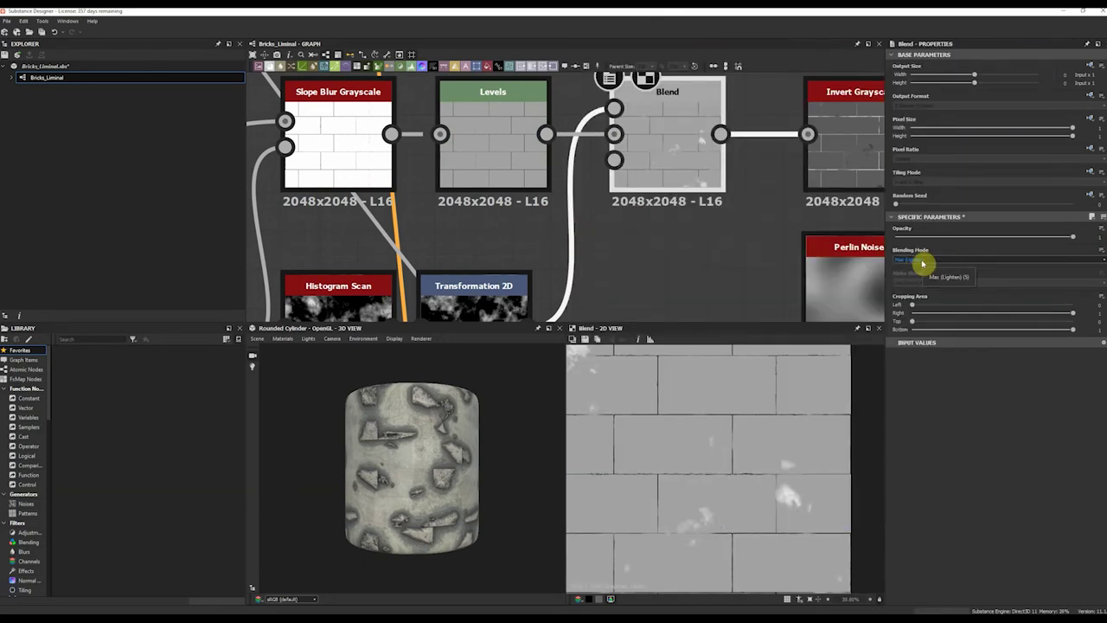
Set the Blend node's blending mode to Min (Darken) and check the result on the bricks
click(922, 261)
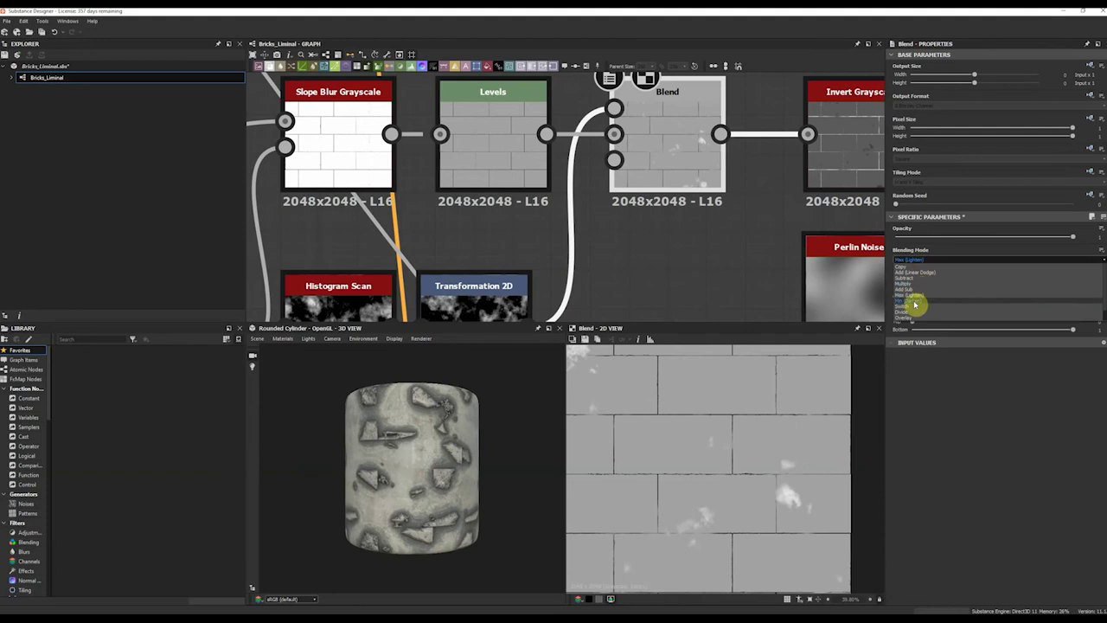
click(915, 301)
scroll(766, 462, down, 2)
scroll(807, 500, up, 3)
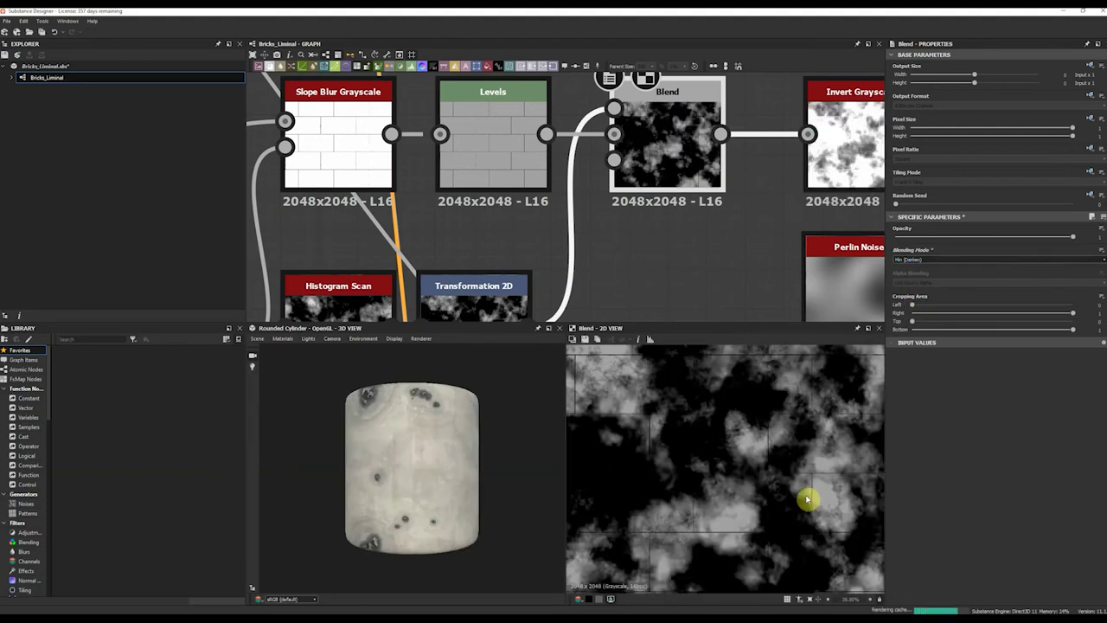
scroll(776, 459, down, 2)
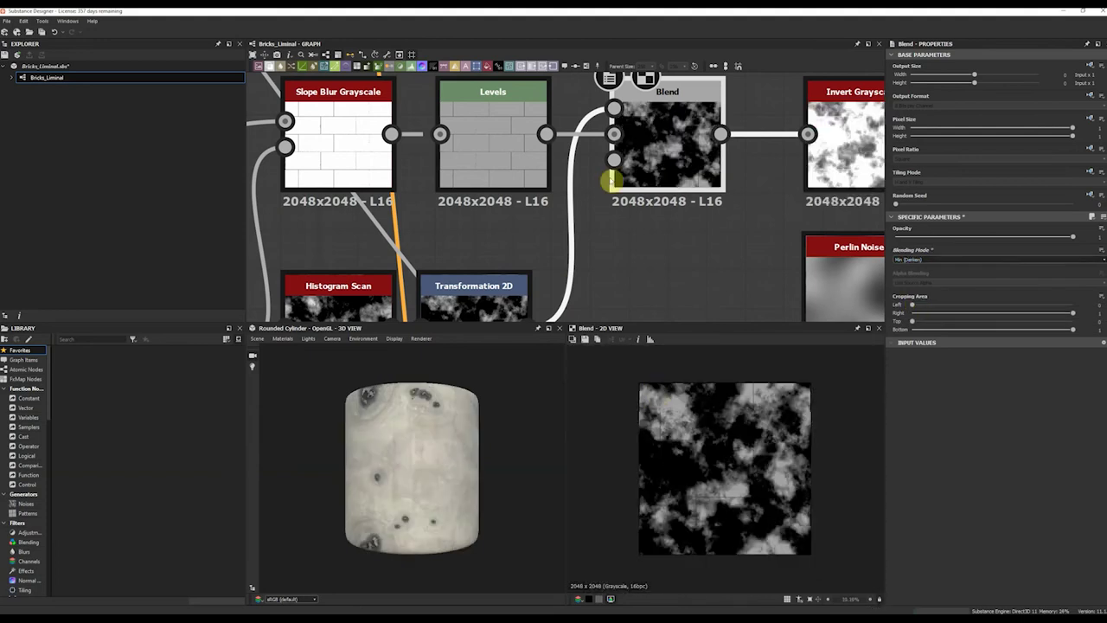
scroll(632, 186, down, 3)
scroll(601, 257, up, 3)
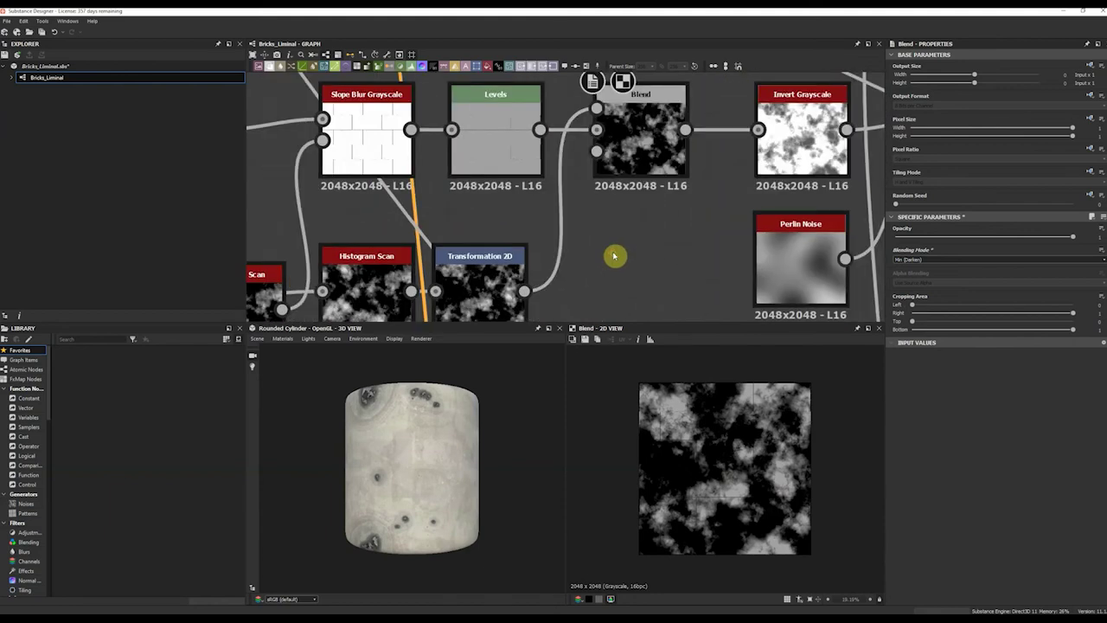
click(614, 256)
scroll(610, 251, down, 3)
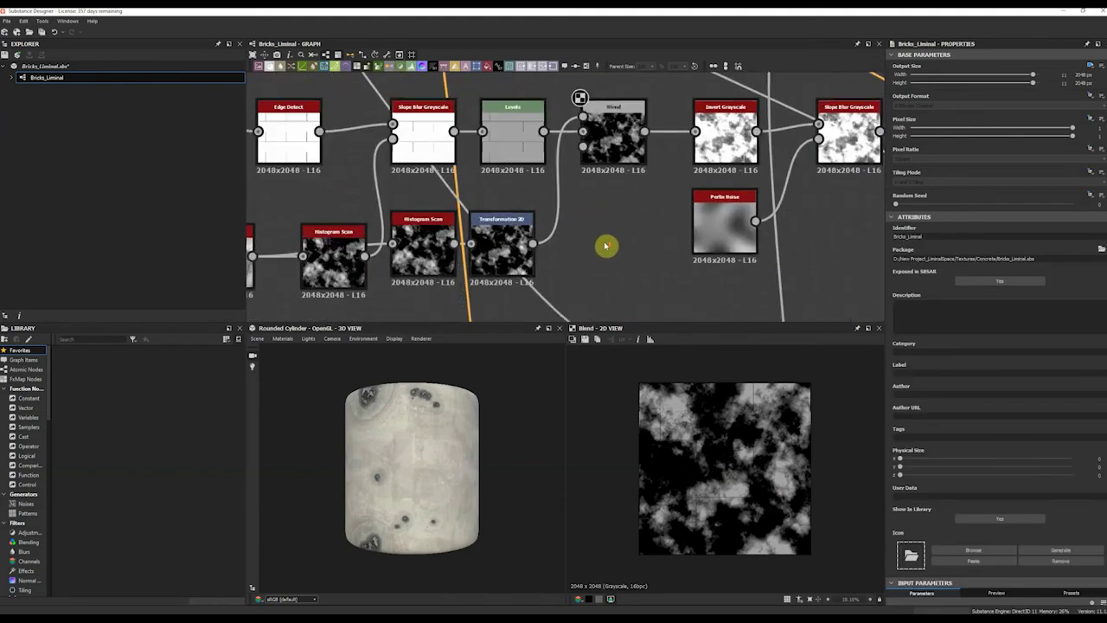
scroll(607, 246, up, 2)
scroll(606, 246, down, 2)
middle_drag(606, 246, 581, 174)
scroll(592, 207, up, 4)
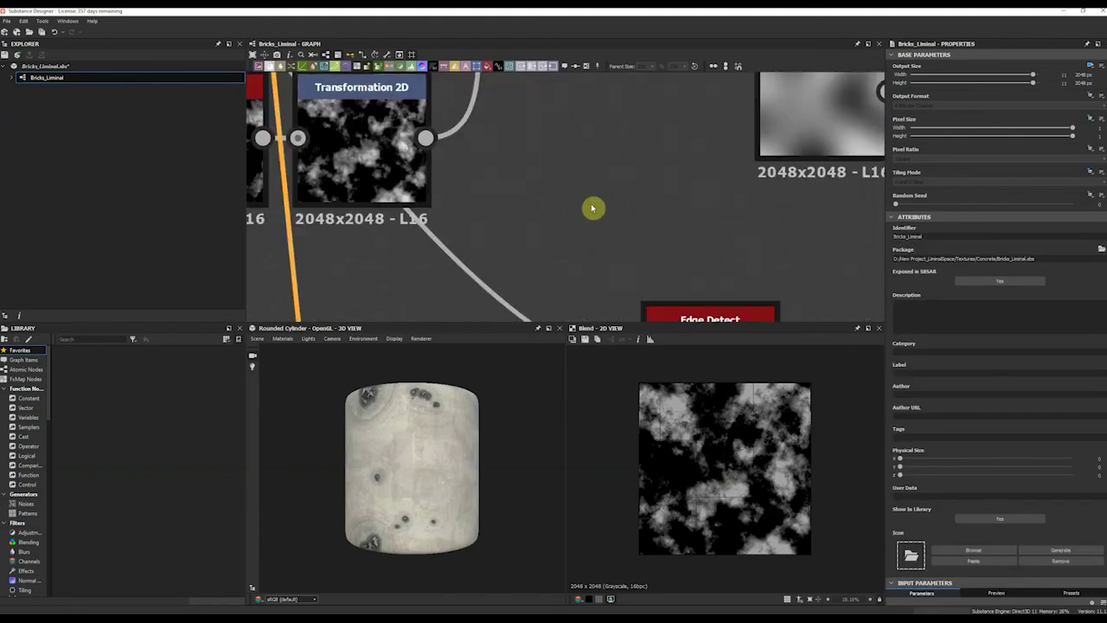
scroll(592, 207, down, 3)
Examine how the brick joints and the noise combine in the Blend node's Min (Darken) result
click(580, 128)
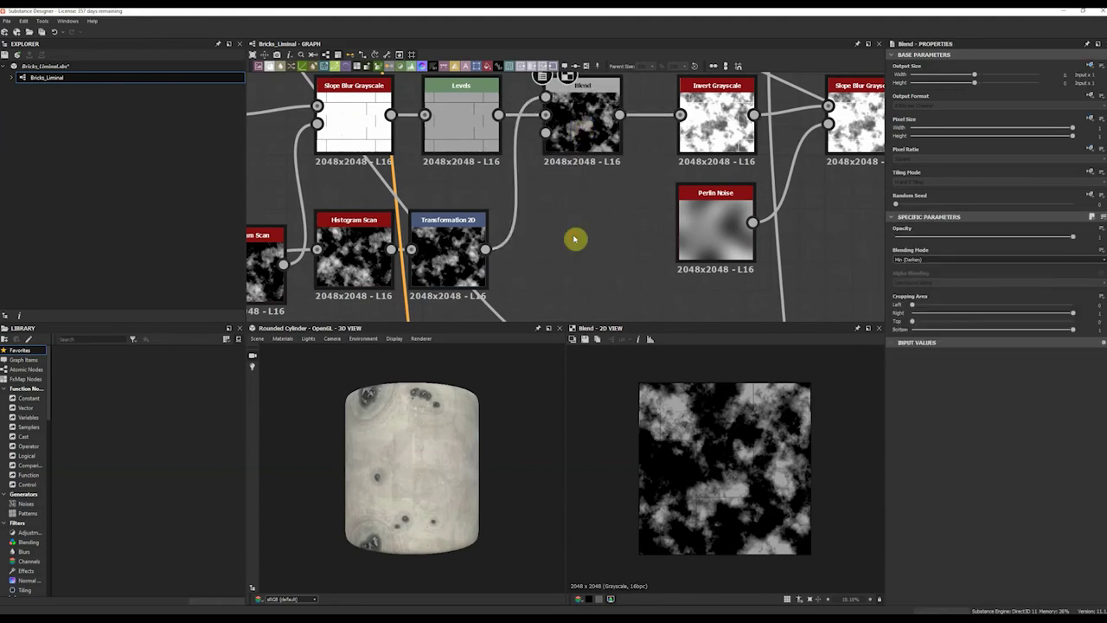
click(578, 118)
scroll(761, 473, up, 3)
scroll(773, 496, down, 2)
scroll(827, 484, up, 5)
scroll(754, 458, down, 4)
scroll(747, 440, up, 3)
scroll(744, 446, down, 4)
middle_drag(716, 434, 712, 438)
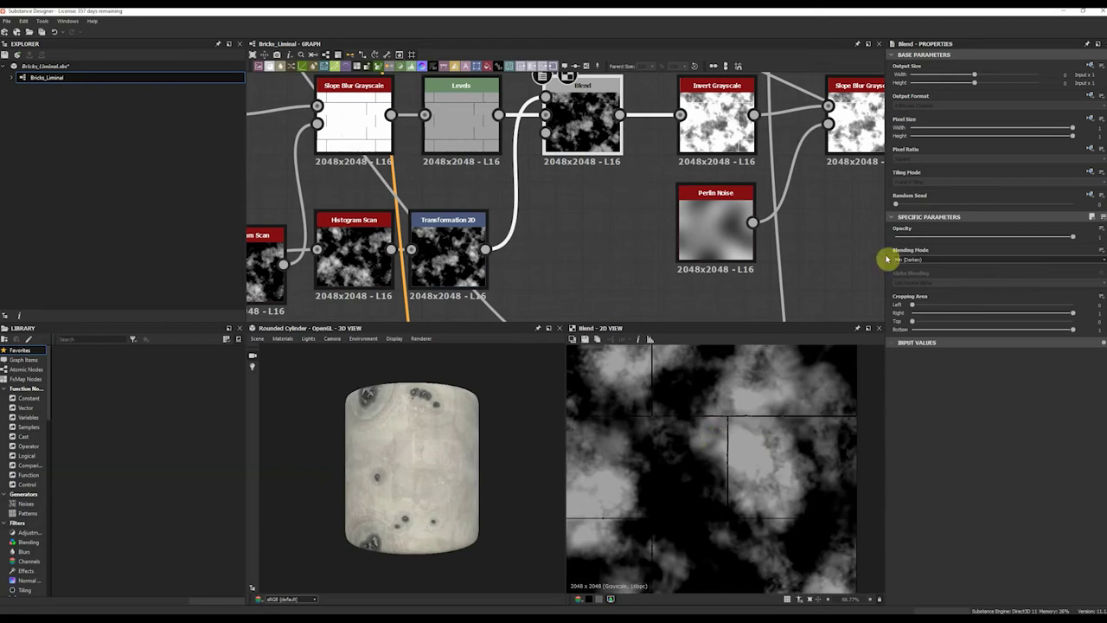
scroll(781, 432, up, 3)
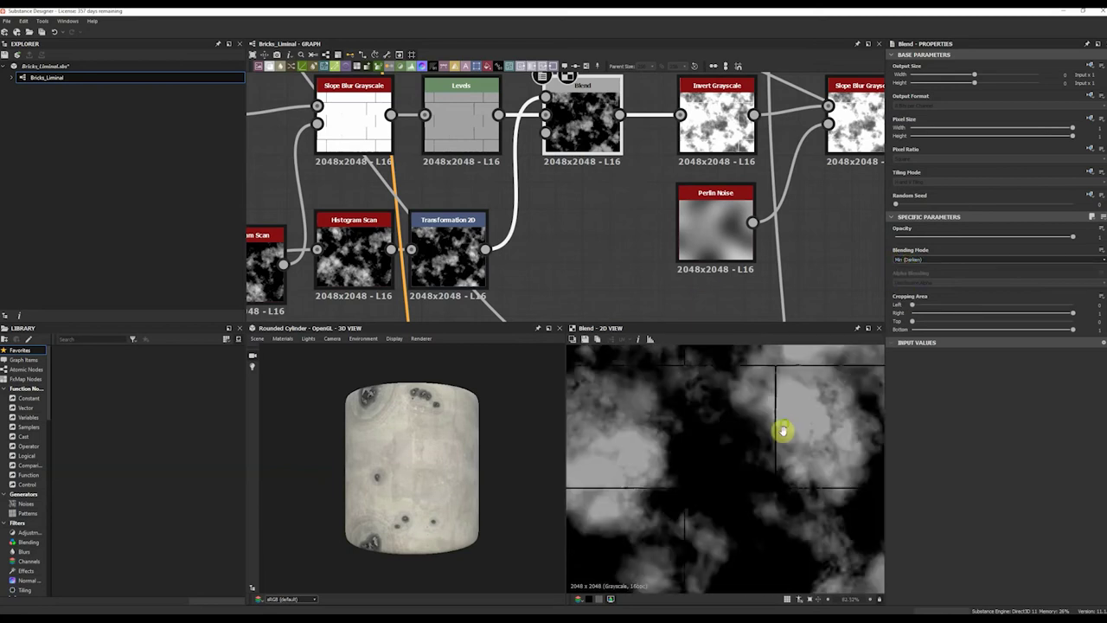
scroll(753, 438, down, 5)
scroll(757, 450, up, 2)
scroll(765, 467, down, 2)
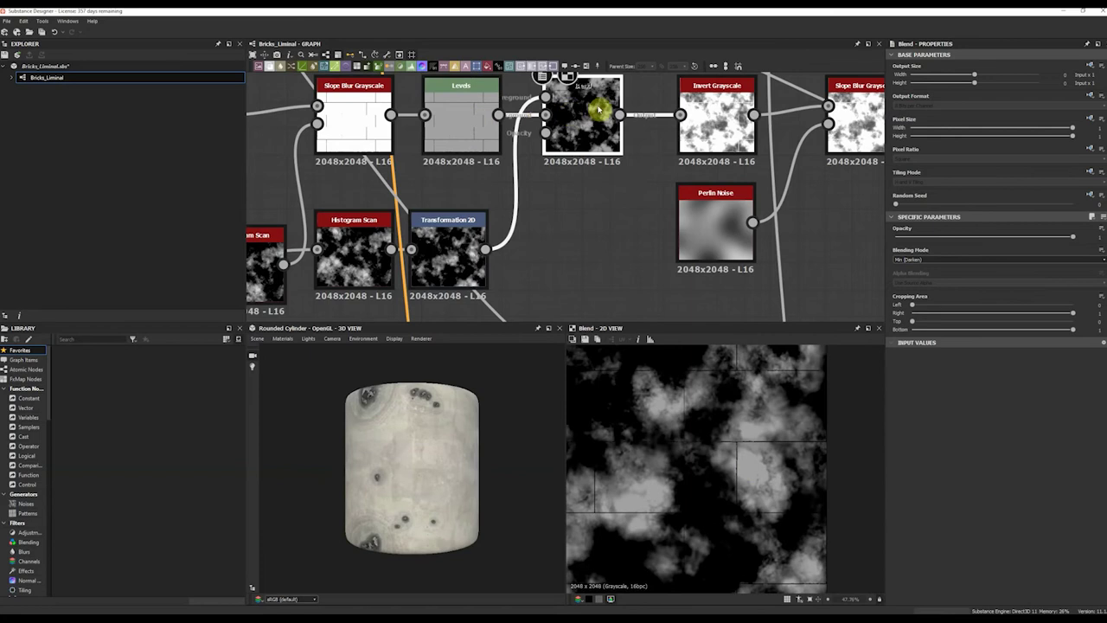
scroll(757, 450, up, 5)
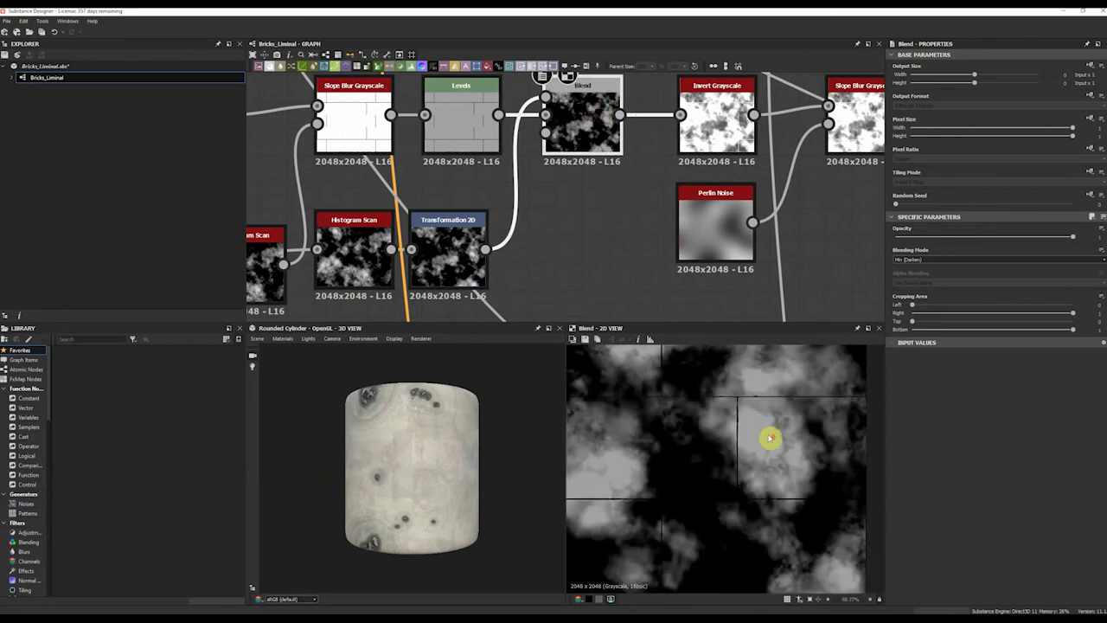
Lower the Min (Darken) Blend node's opacity to 0.18 and check the whole brick pattern
drag(989, 235, 929, 240)
scroll(759, 400, down, 8)
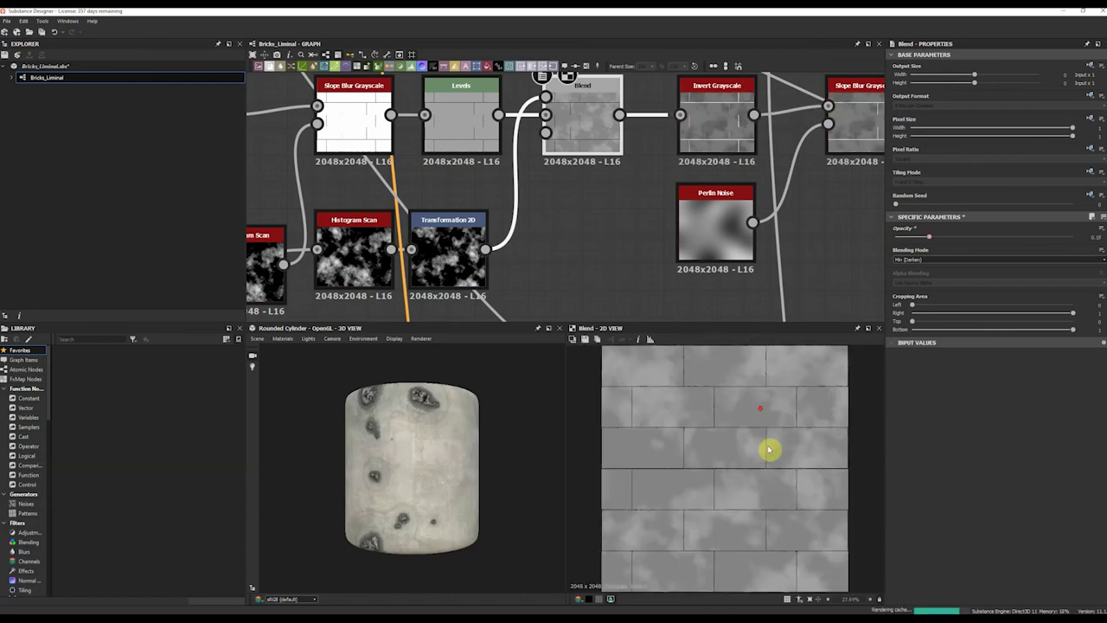
scroll(600, 213, down, 6)
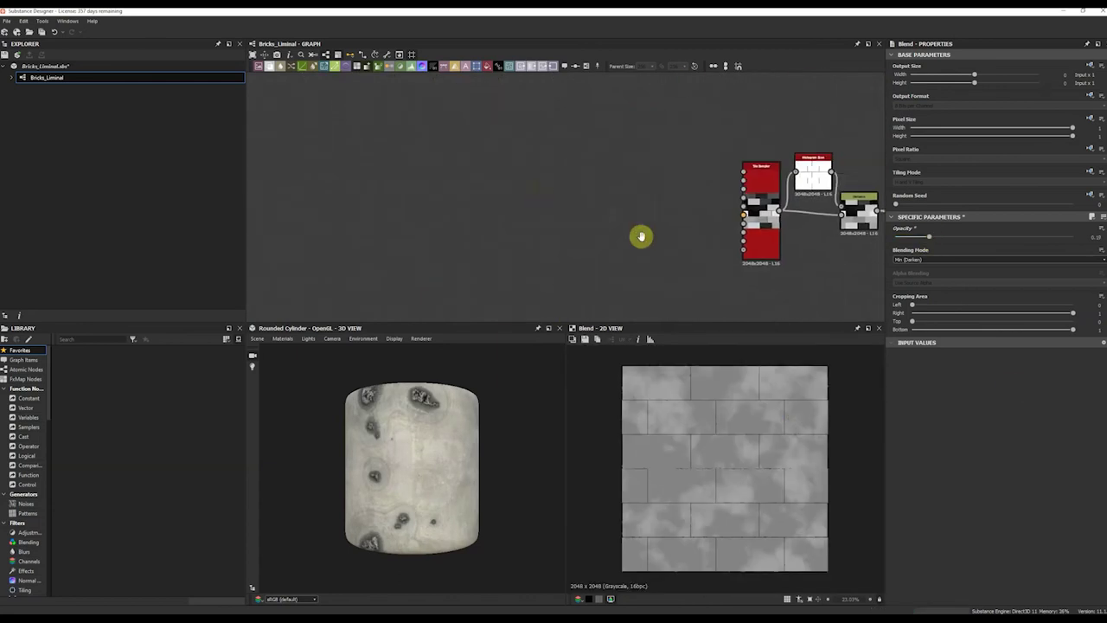
Preview the other Min (Darken) Blend nodes that combine the Gradient Map branches, ending on the uppermost one
middle_drag(563, 166, 552, 223)
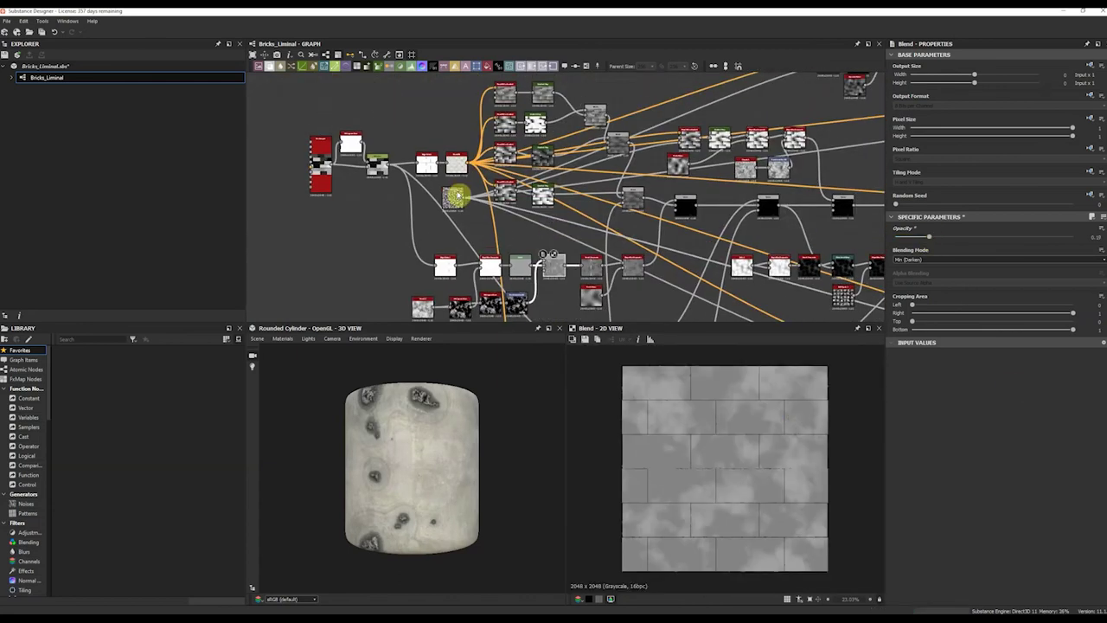
scroll(718, 199, down, 3)
scroll(718, 216, up, 6)
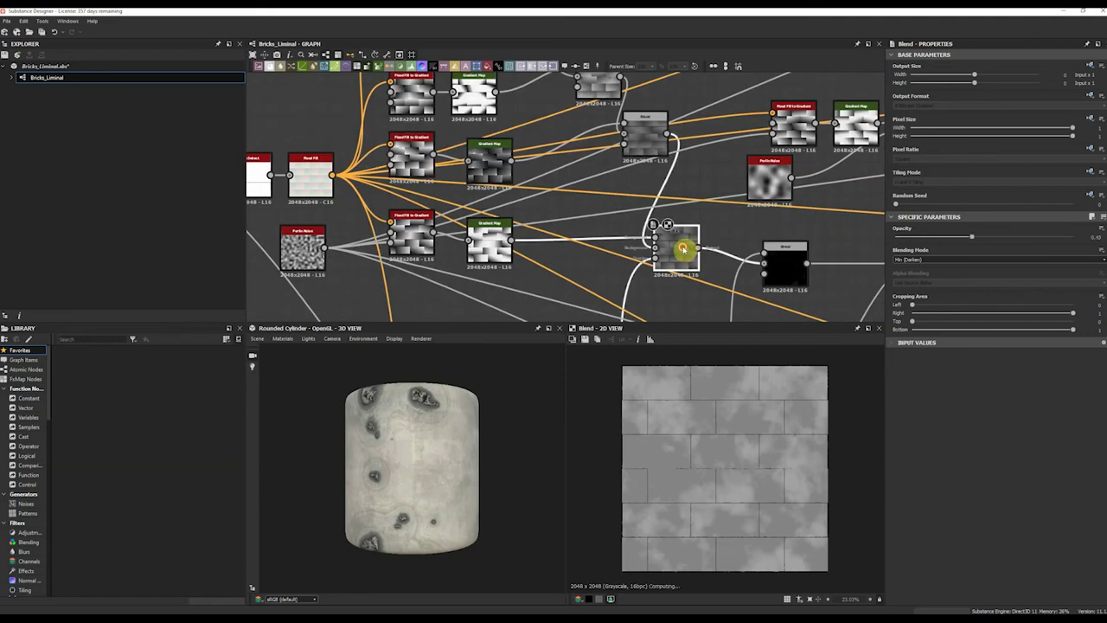
double_click(648, 147)
middle_drag(702, 169, 702, 322)
scroll(608, 222, up, 2)
double_click(608, 236)
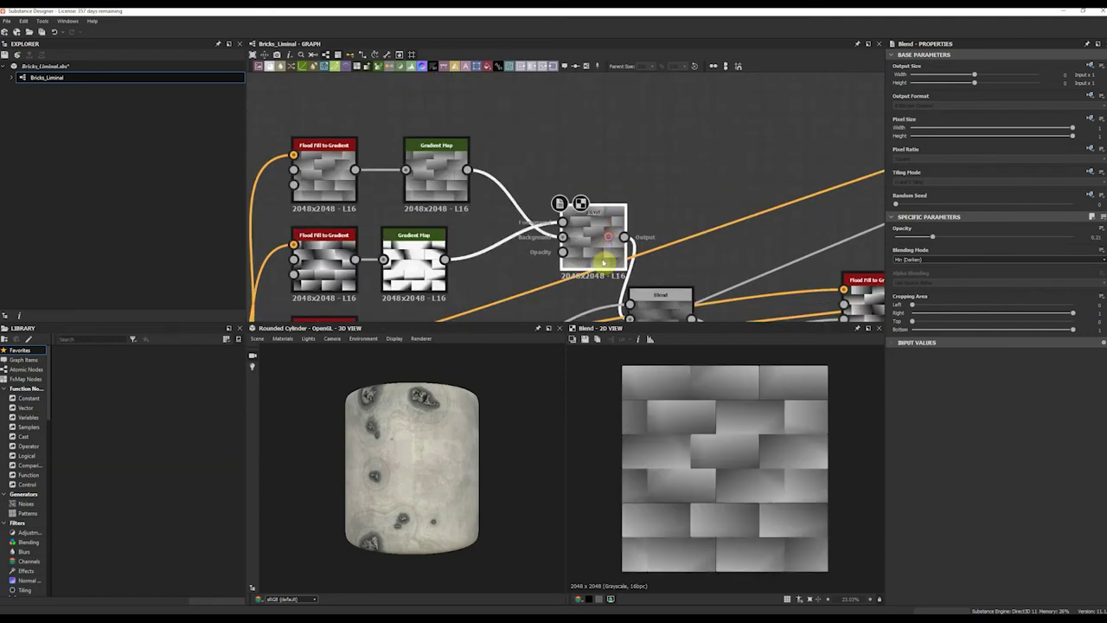
Examine the blended gradients on individual bricks in the uppermost Blend node's result
scroll(638, 459, up, 6)
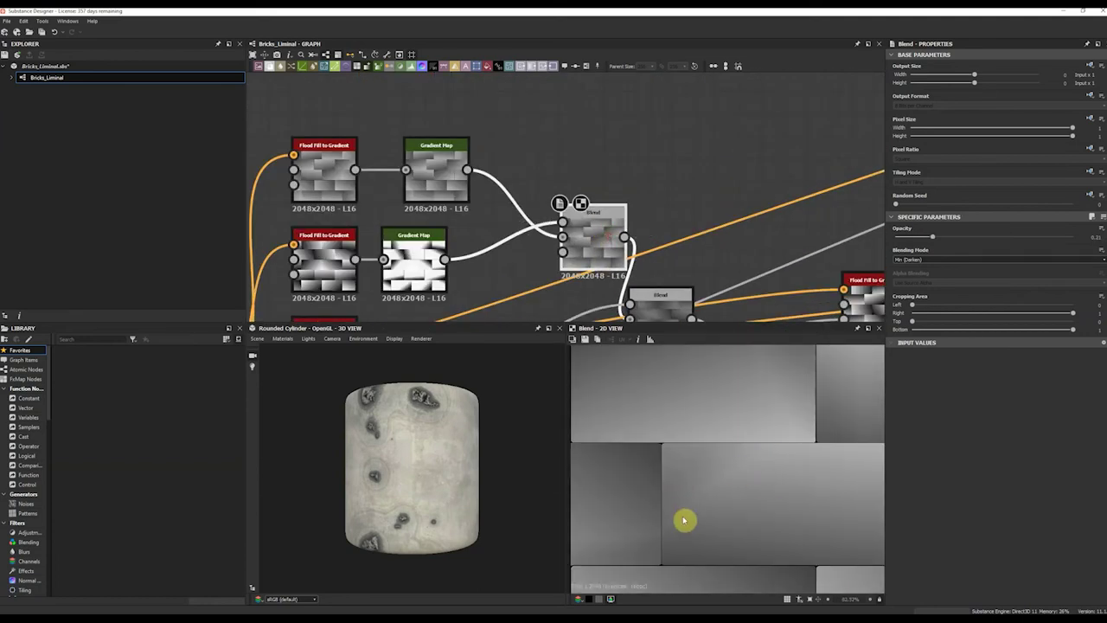
scroll(764, 484, up, 3)
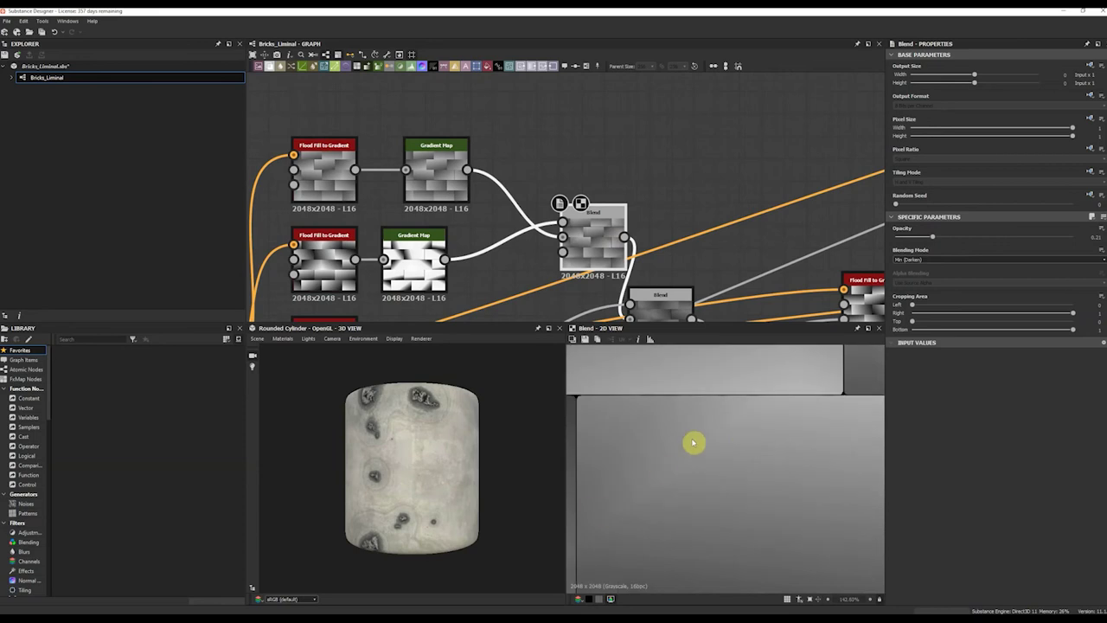
scroll(694, 442, down, 3)
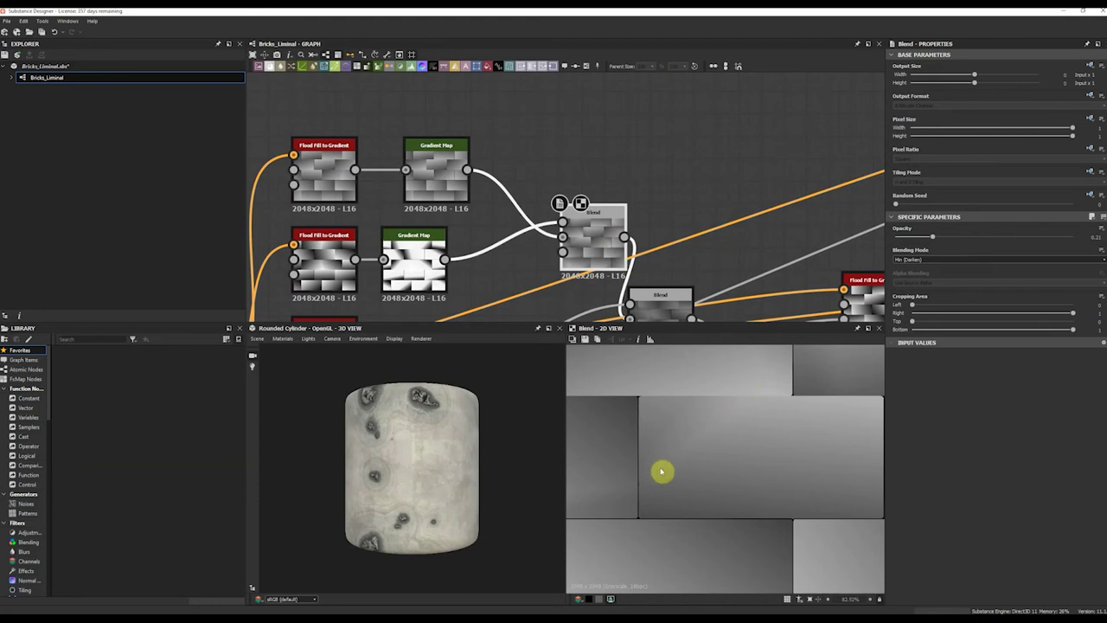
middle_drag(662, 411, 712, 425)
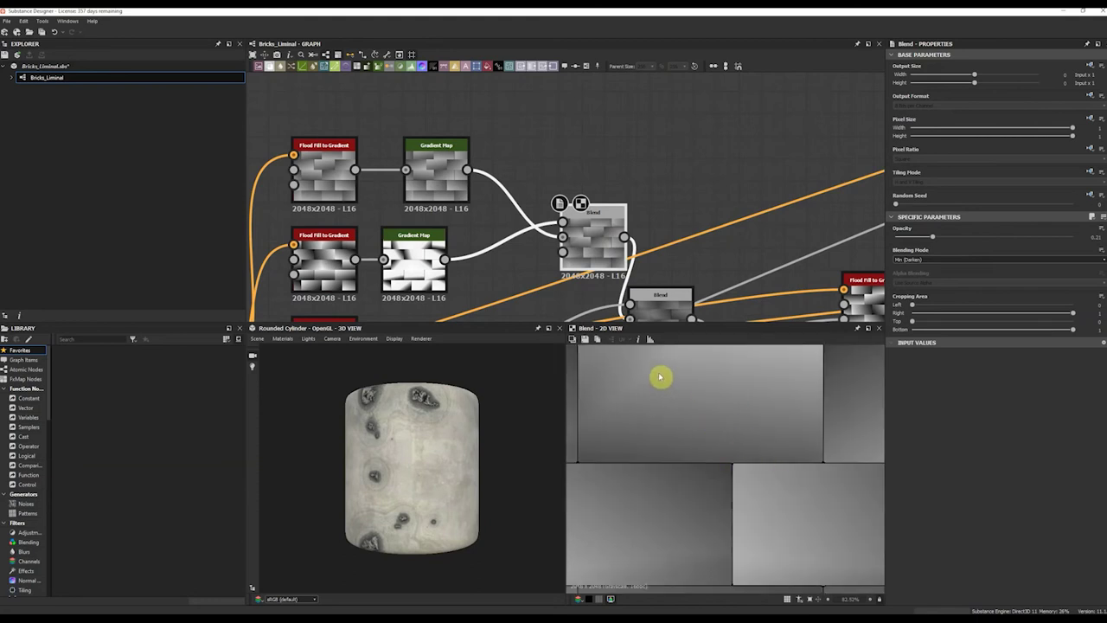
Compare the two Gradient Map nodes that feed the uppermost Blend node by previewing each in turn
scroll(680, 243, down, 4)
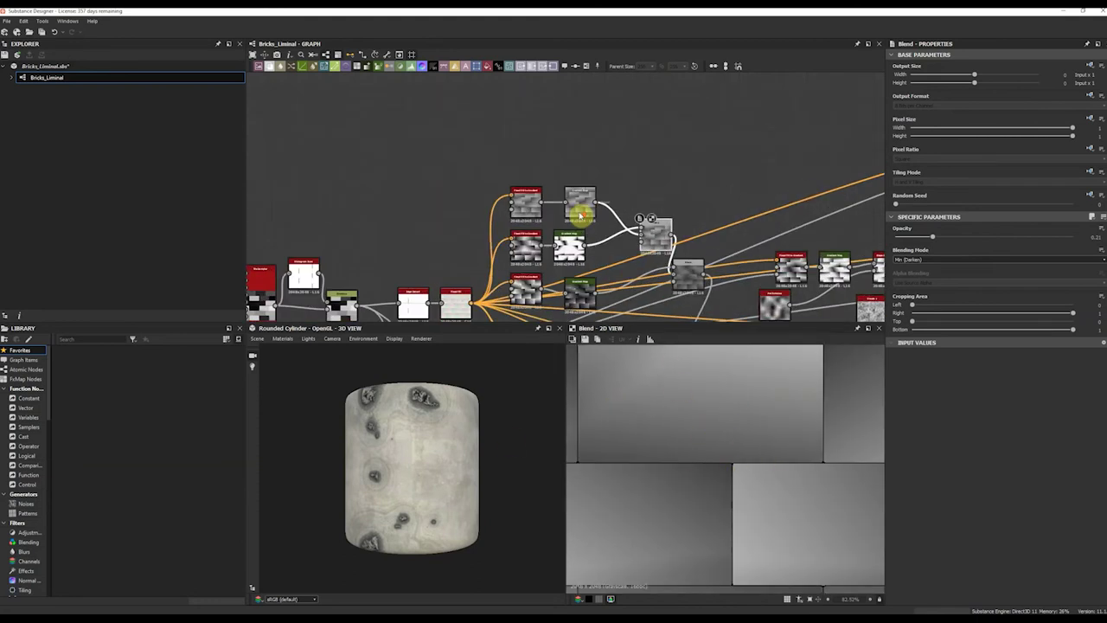
scroll(581, 214, up, 3)
double_click(580, 209)
double_click(561, 267)
scroll(726, 432, down, 3)
scroll(702, 416, up, 1)
double_click(589, 204)
double_click(573, 263)
double_click(589, 206)
double_click(575, 259)
double_click(588, 191)
Preview the Subtract Blend node that joins the brick gradients with the Slope Blur Grayscale branch, leaving its opacity at 1
scroll(670, 182, down, 5)
middle_drag(671, 182, 603, 68)
middle_drag(636, 251, 585, 107)
scroll(588, 156, up, 4)
scroll(590, 189, down, 4)
double_click(639, 130)
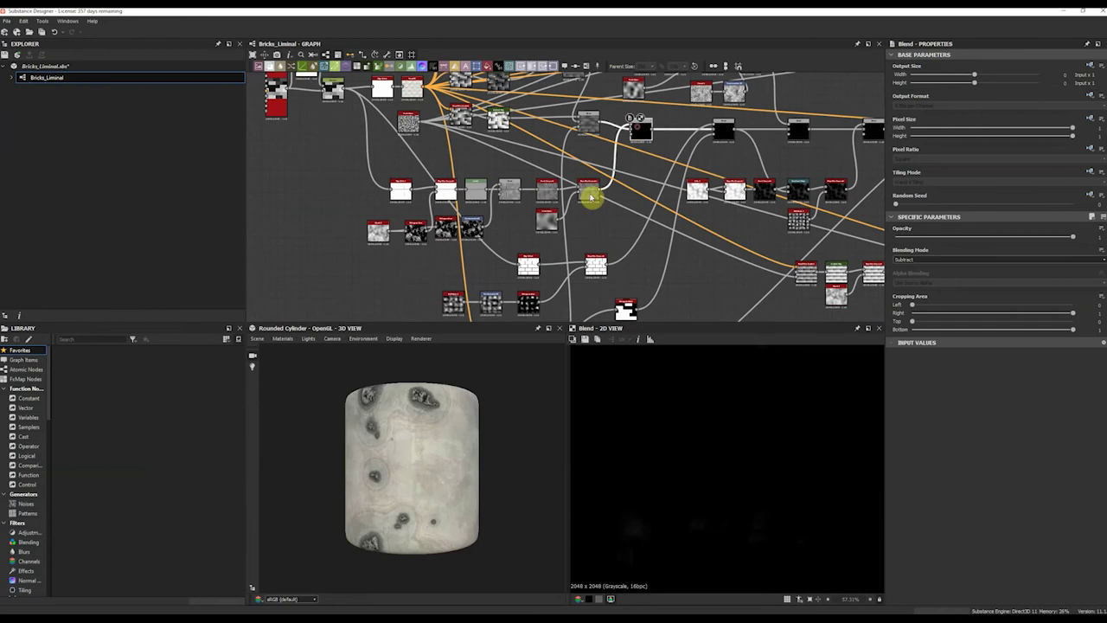
middle_drag(650, 182, 632, 218)
drag(966, 240, 1072, 239)
scroll(617, 190, up, 4)
scroll(595, 207, up, 1)
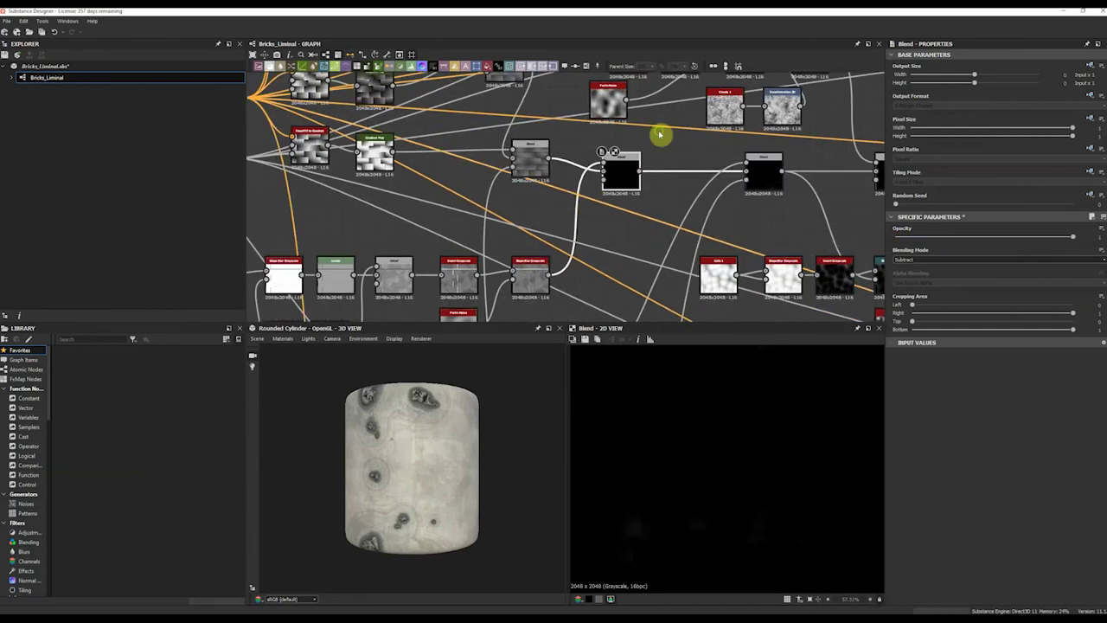
Set the opacity of the Blend node after Levels to 0 and its blending mode to Switch
scroll(624, 189, up, 3)
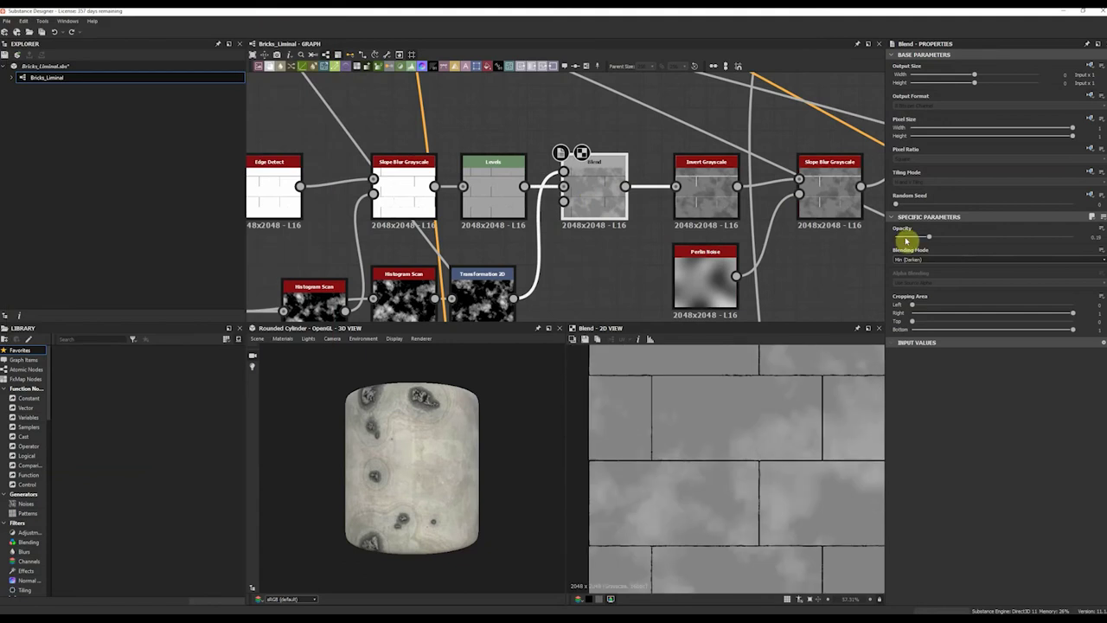
drag(906, 241, 810, 237)
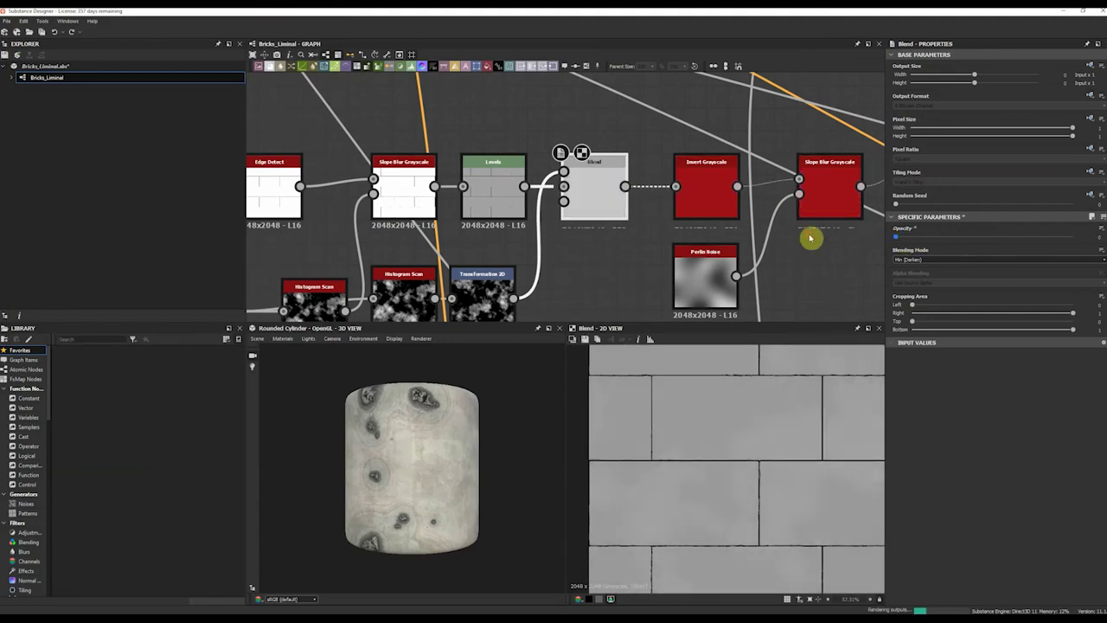
click(941, 259)
click(918, 308)
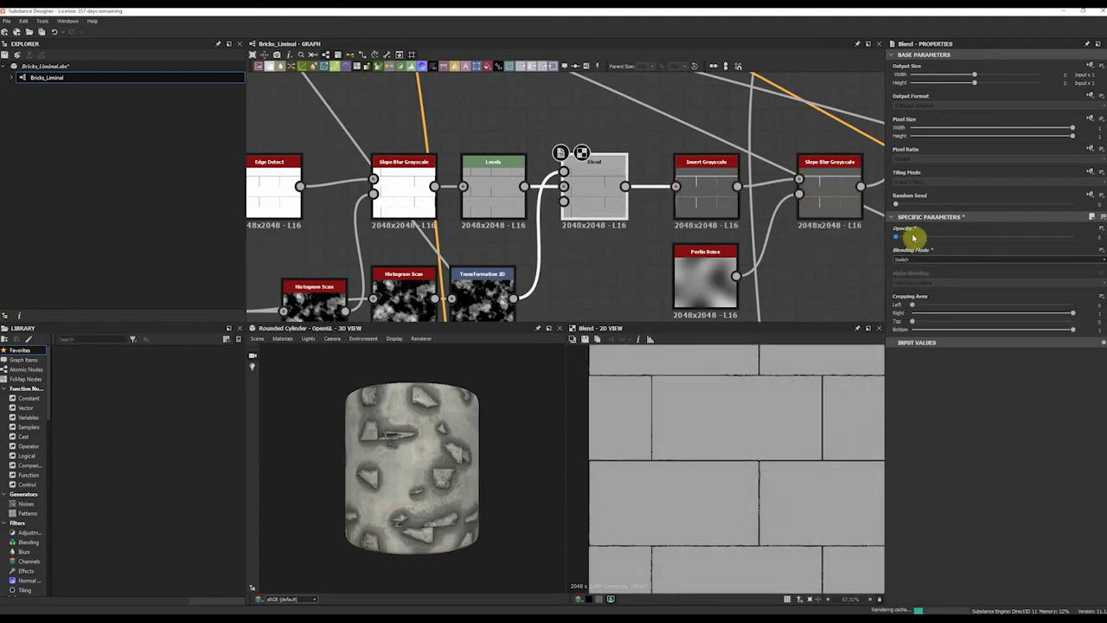
Raise the Switch Blend node's opacity to 0.12 and on to 0.53 to compare the results
mouse_move(897, 237)
mouse_down()
mouse_move(1047, 239)
mouse_move(916, 238)
mouse_up()
click(918, 260)
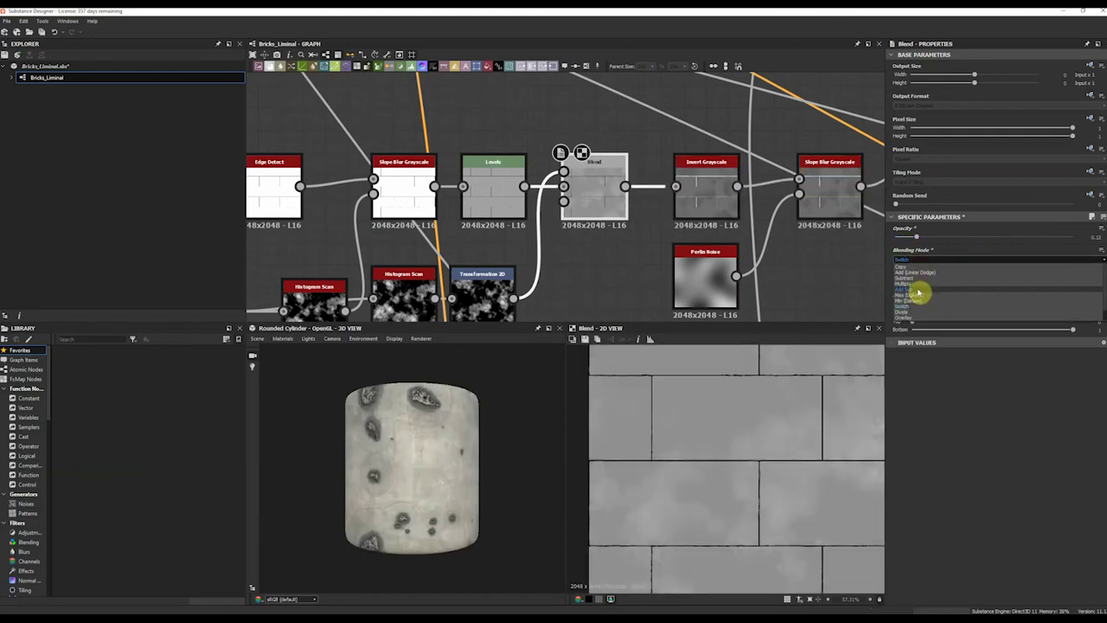
drag(920, 240, 989, 239)
Set the Blend node's blending mode to Divide and its opacity to 0.05
click(974, 259)
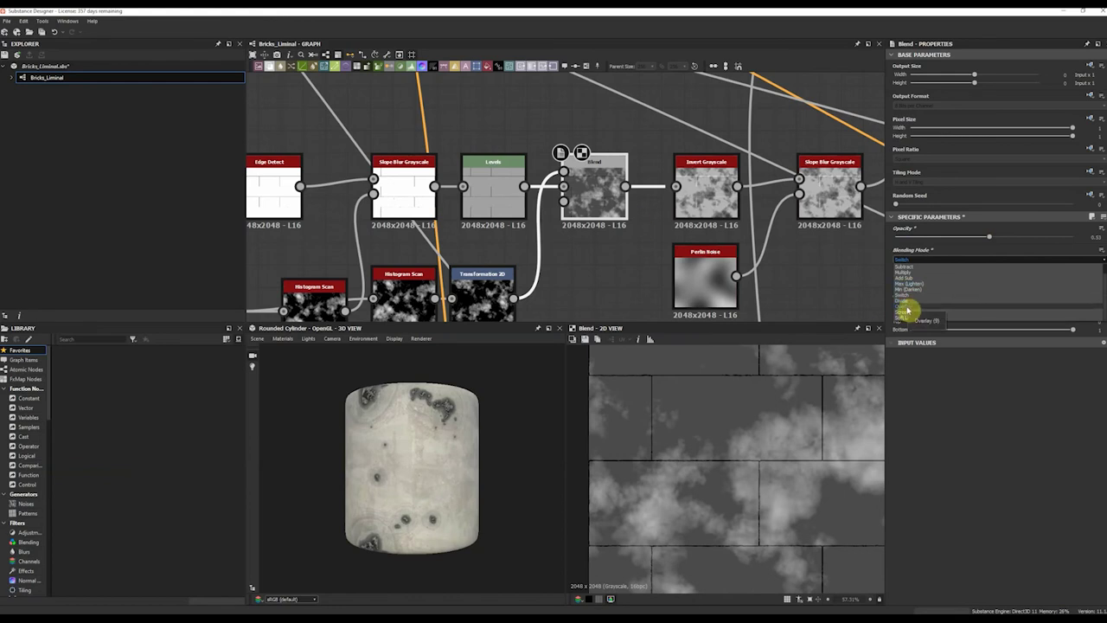
click(905, 303)
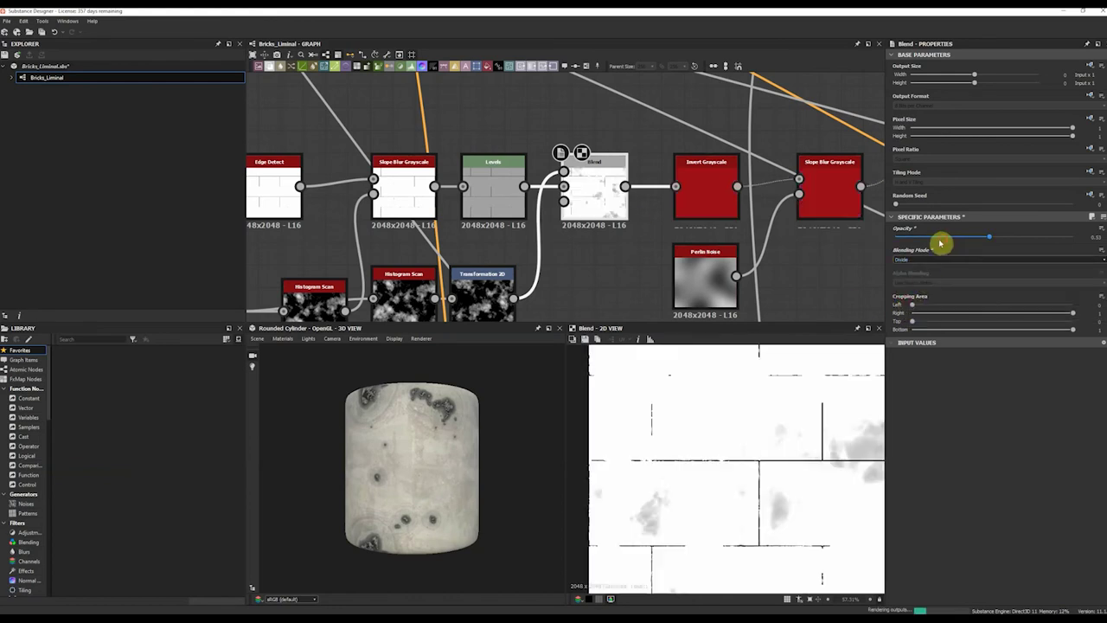
drag(940, 243, 905, 245)
Examine the Divide result on the bricks, try different opacities and set the opacity to 0.07
scroll(766, 433, down, 3)
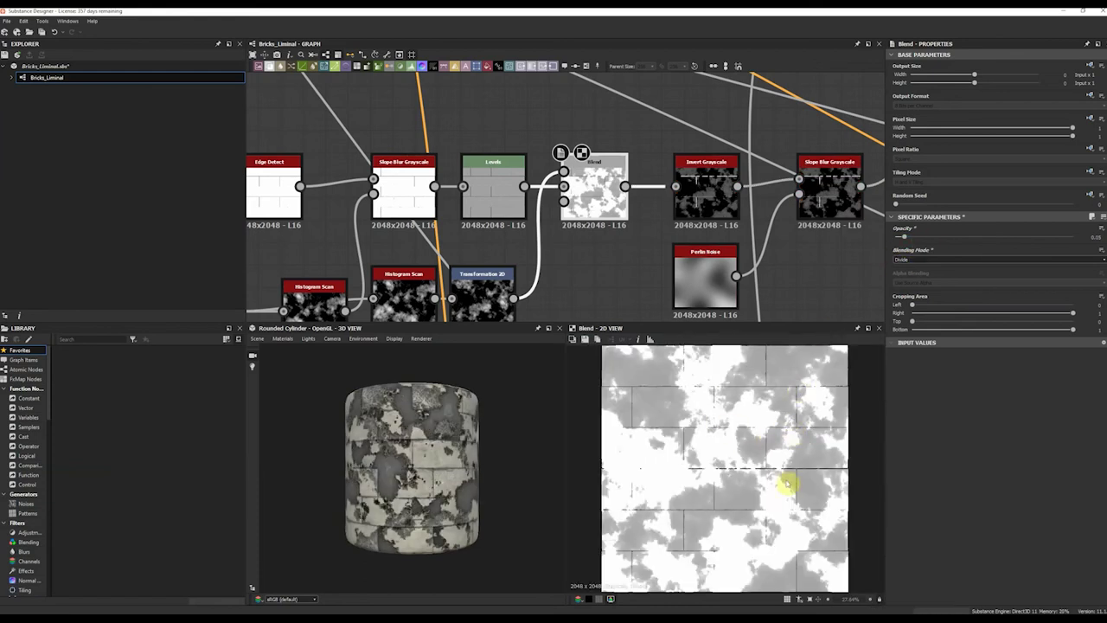
scroll(735, 476, up, 3)
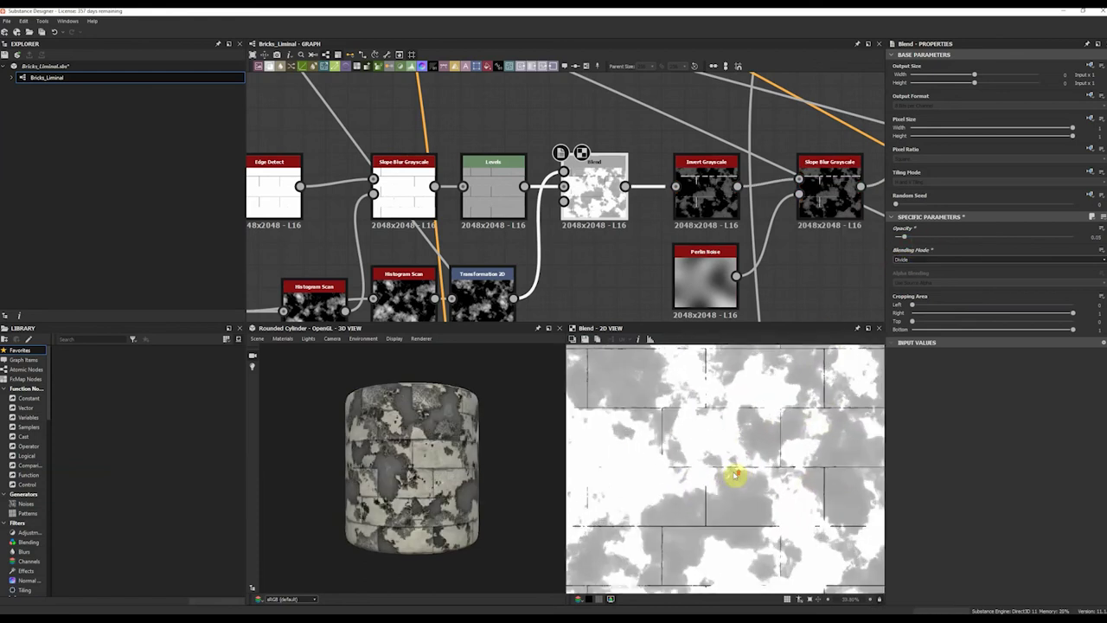
scroll(735, 475, down, 4)
scroll(761, 458, up, 1)
drag(1003, 240, 902, 244)
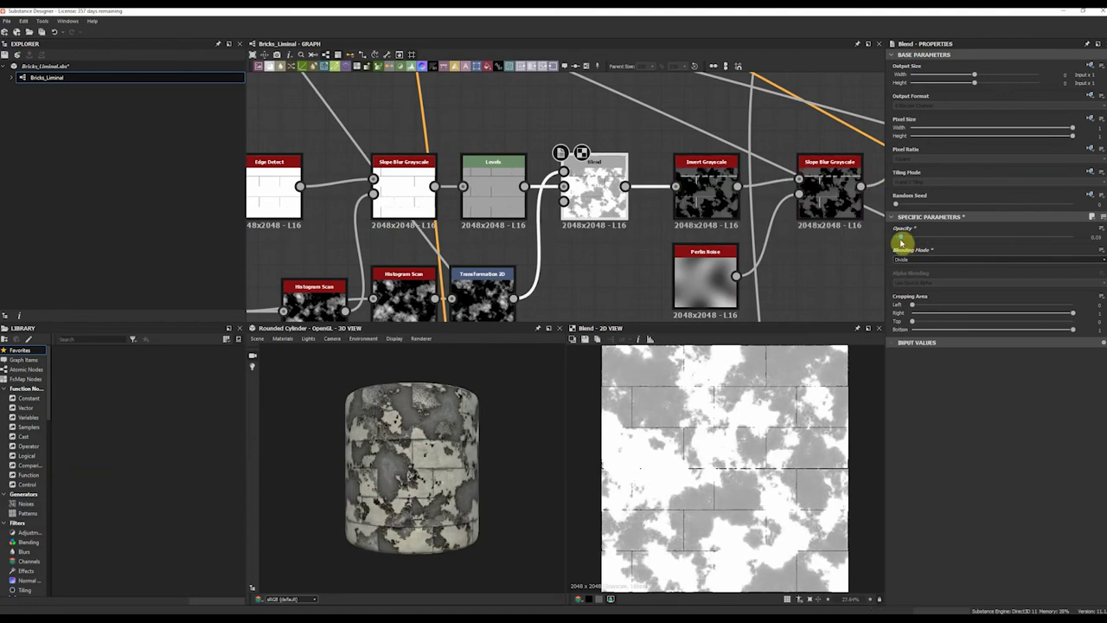
mouse_move(934, 241)
mouse_down()
mouse_move(1026, 242)
mouse_move(901, 240)
mouse_move(1041, 249)
mouse_move(912, 239)
mouse_up()
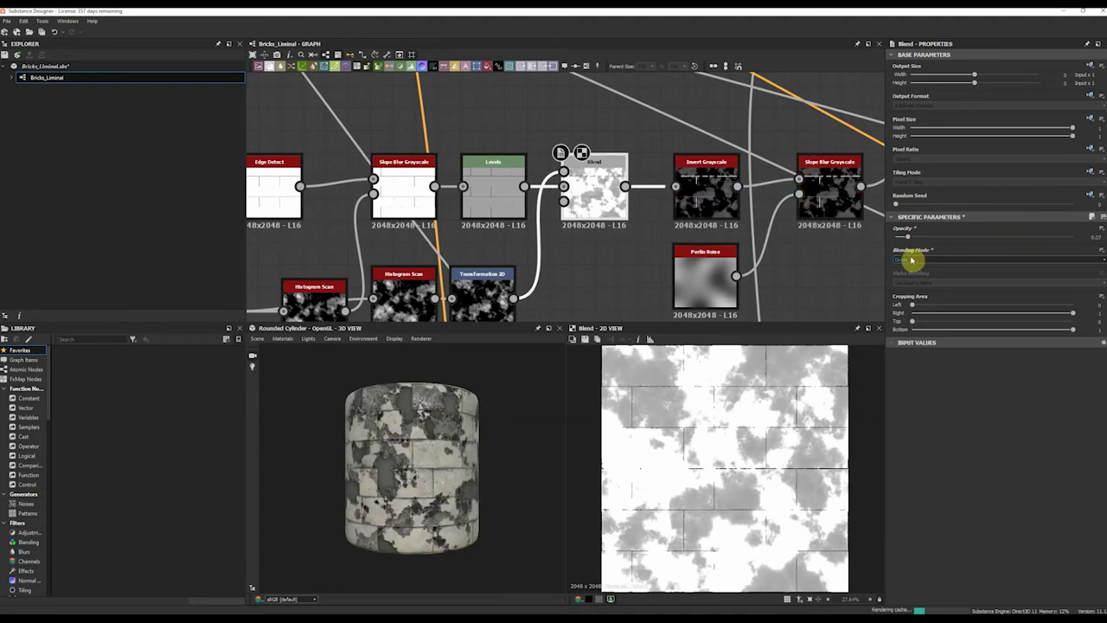
Set the Blend node's blending mode to Overlay and its opacity to 0.08
click(915, 259)
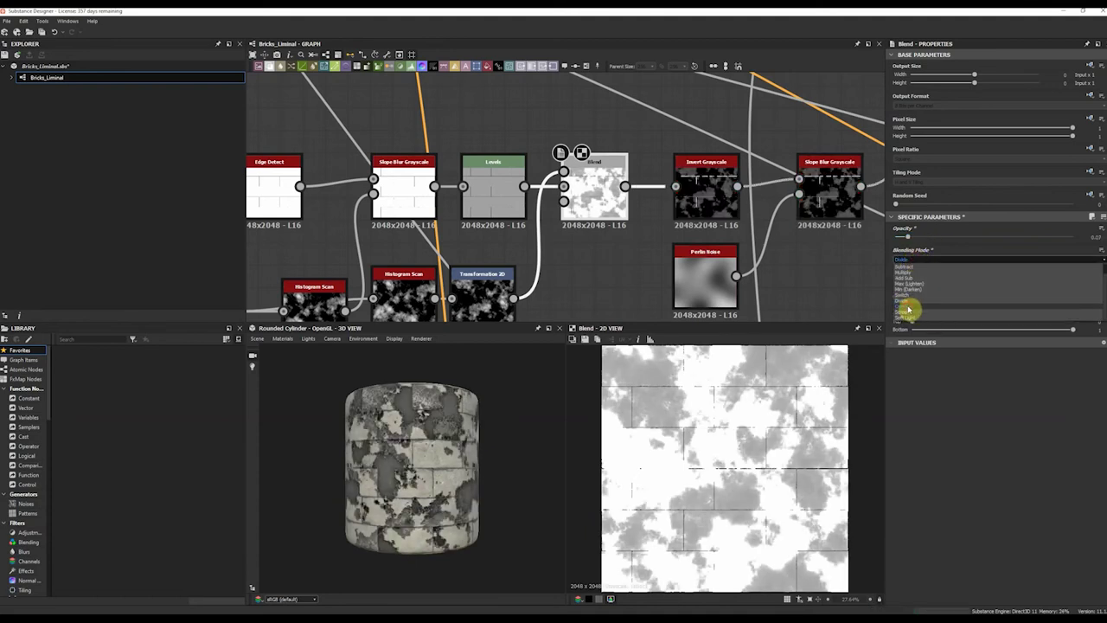
click(908, 308)
mouse_move(905, 238)
mouse_down()
mouse_move(1050, 247)
mouse_move(886, 250)
mouse_move(909, 245)
mouse_up()
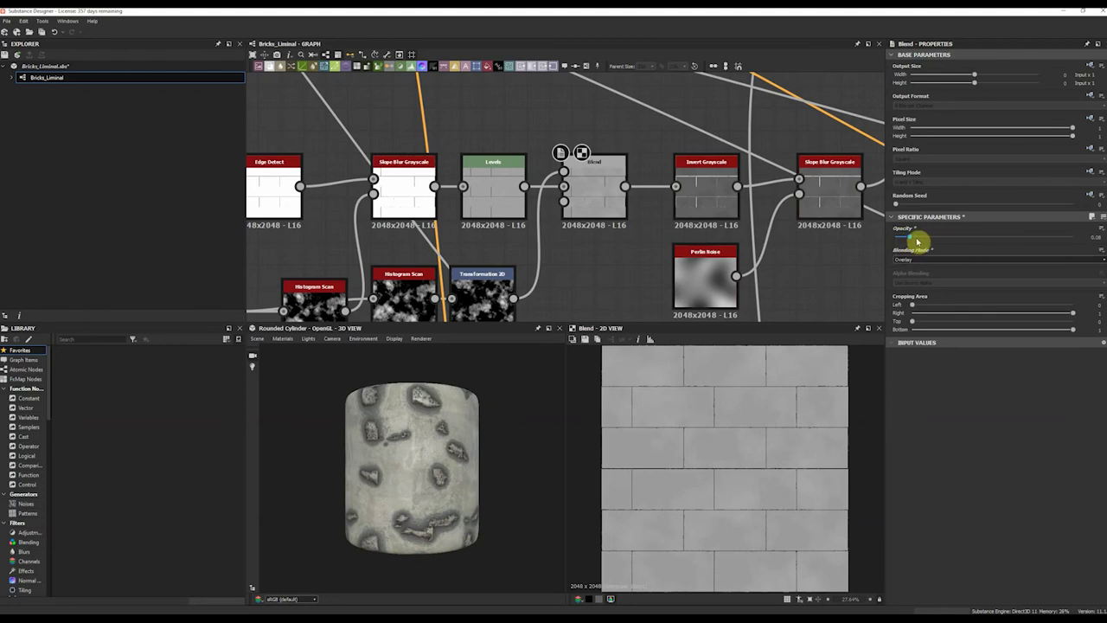
Try the Overlay Blend node at opacity 0.6 and bring the opacity back down to 0.07
drag(952, 242, 973, 241)
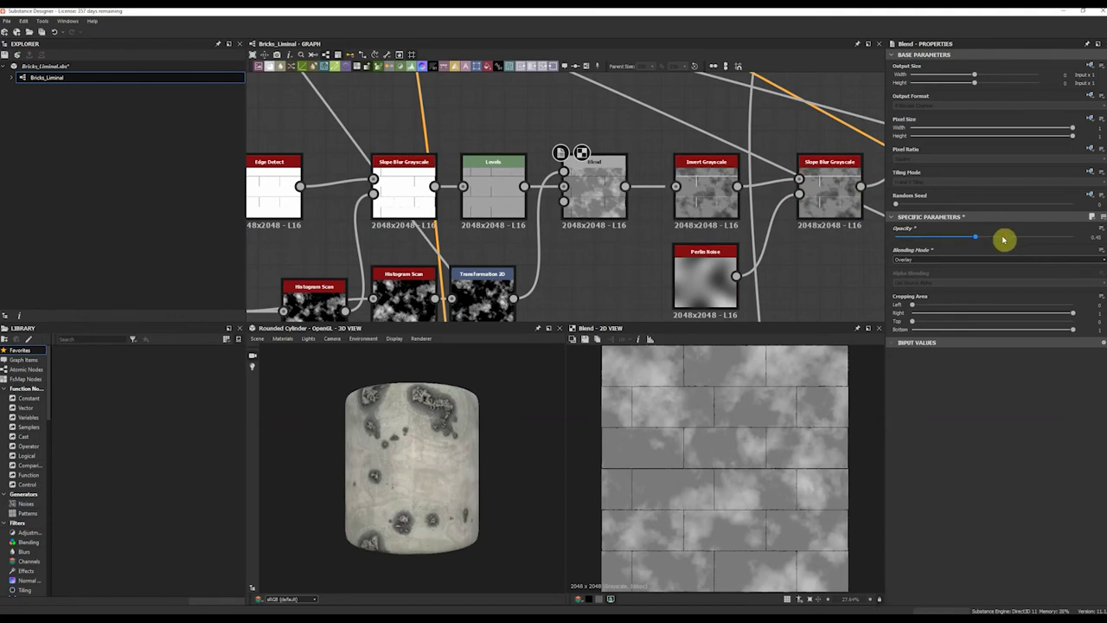
click(1003, 237)
scroll(602, 202, up, 4)
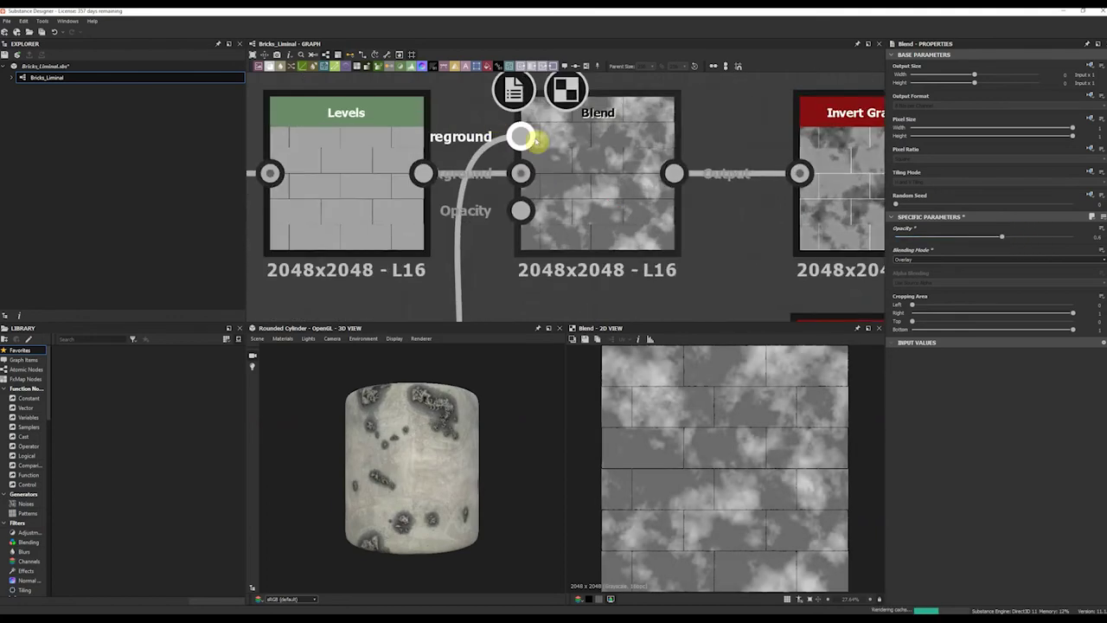
scroll(576, 190, down, 3)
scroll(523, 182, up, 2)
drag(904, 239, 906, 240)
Examine the low-opacity Overlay result on the brick height map and on the 3D cylinder
scroll(788, 461, up, 4)
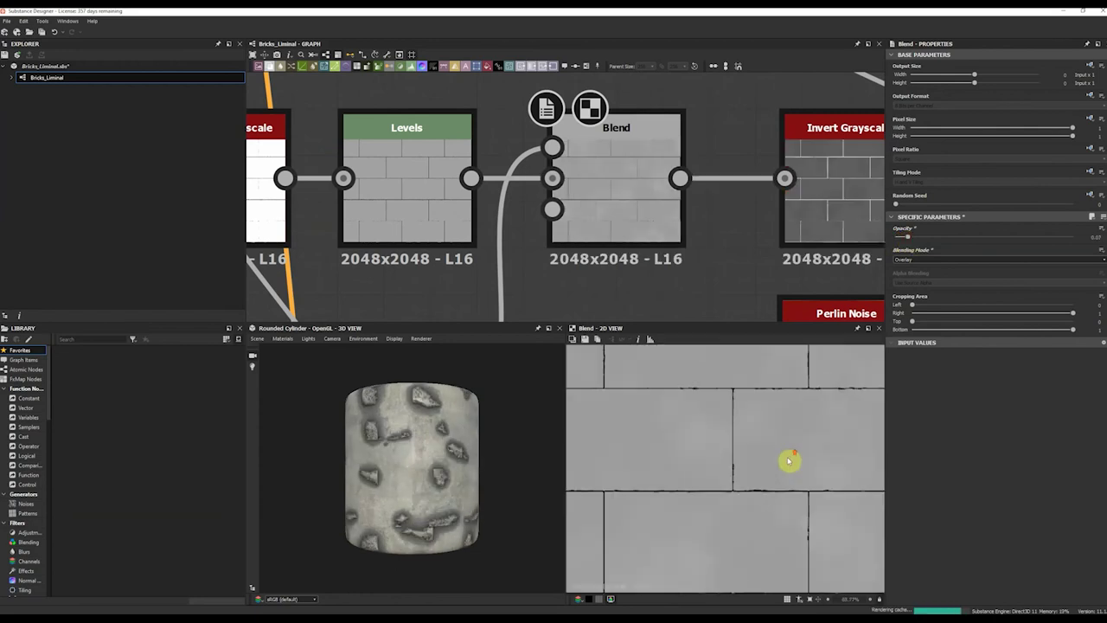
scroll(769, 445, up, 2)
scroll(748, 458, down, 5)
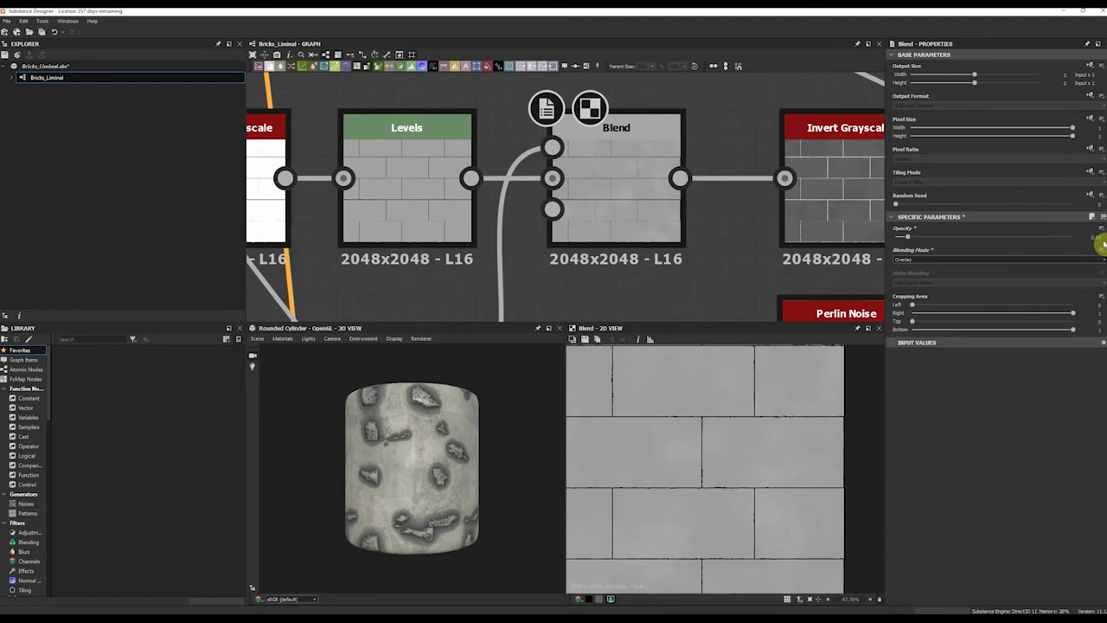
scroll(722, 450, down, 2)
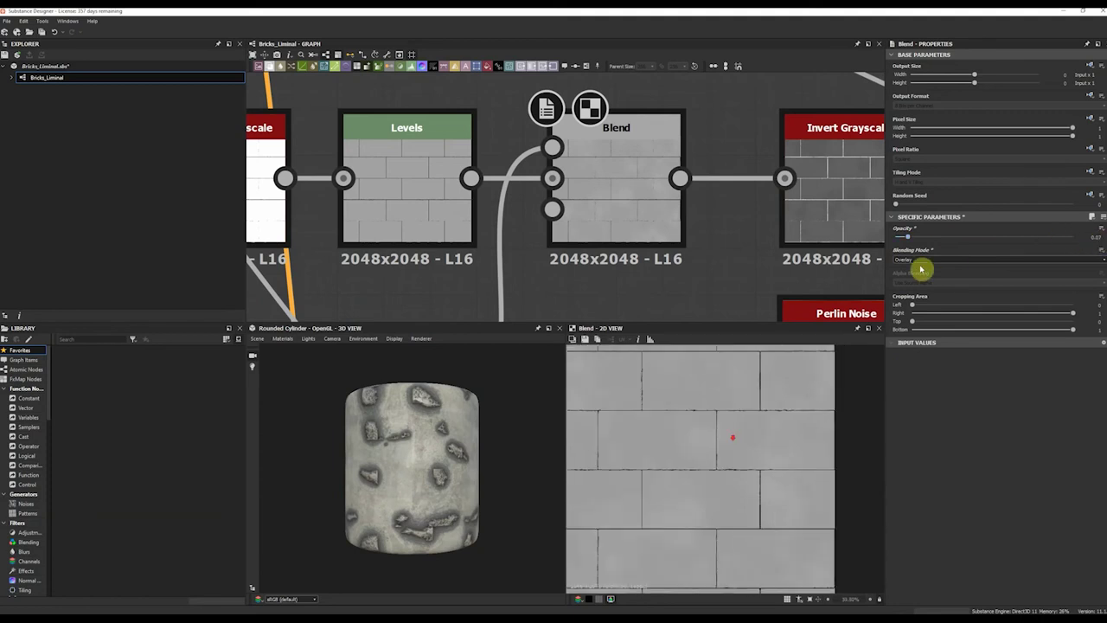
scroll(798, 456, up, 5)
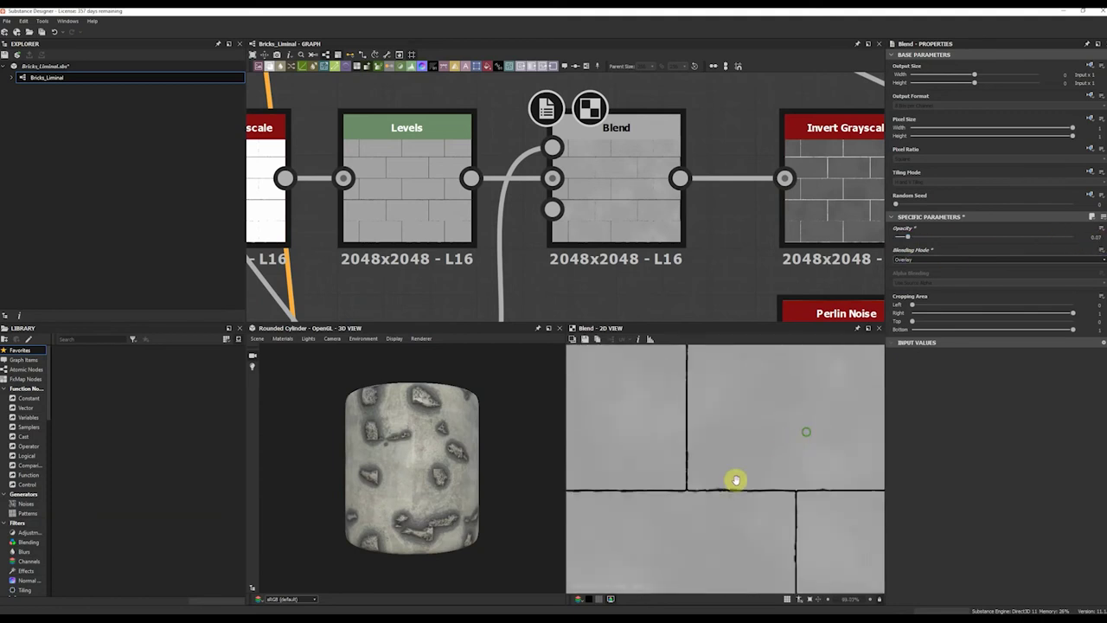
scroll(468, 486, up, 4)
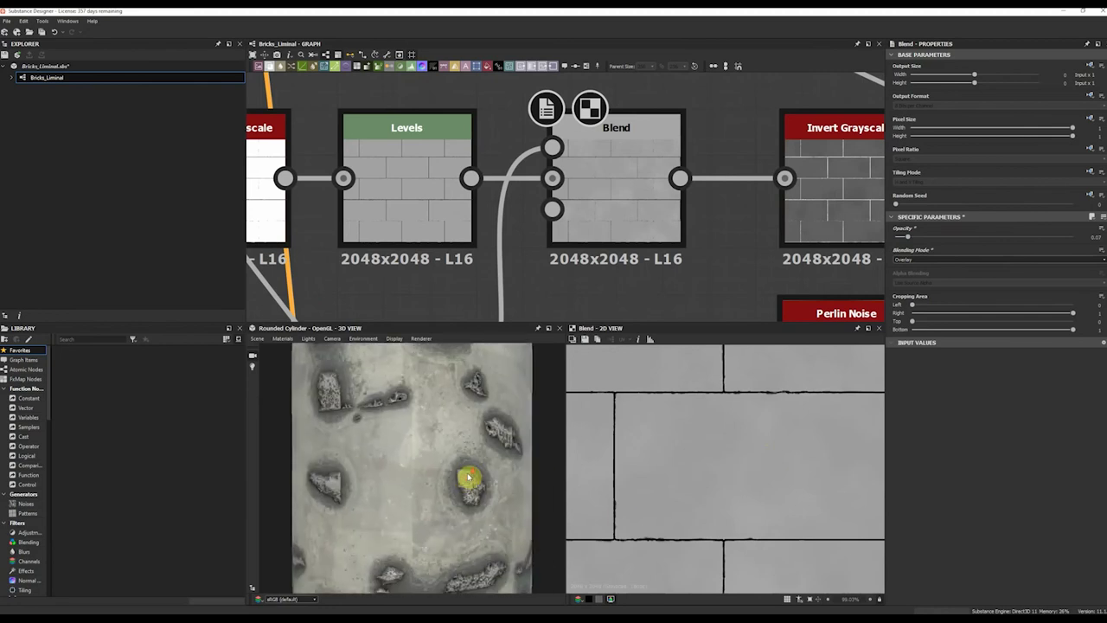
scroll(468, 476, down, 3)
scroll(419, 438, up, 3)
scroll(421, 441, down, 3)
drag(467, 456, 422, 450)
scroll(563, 222, down, 4)
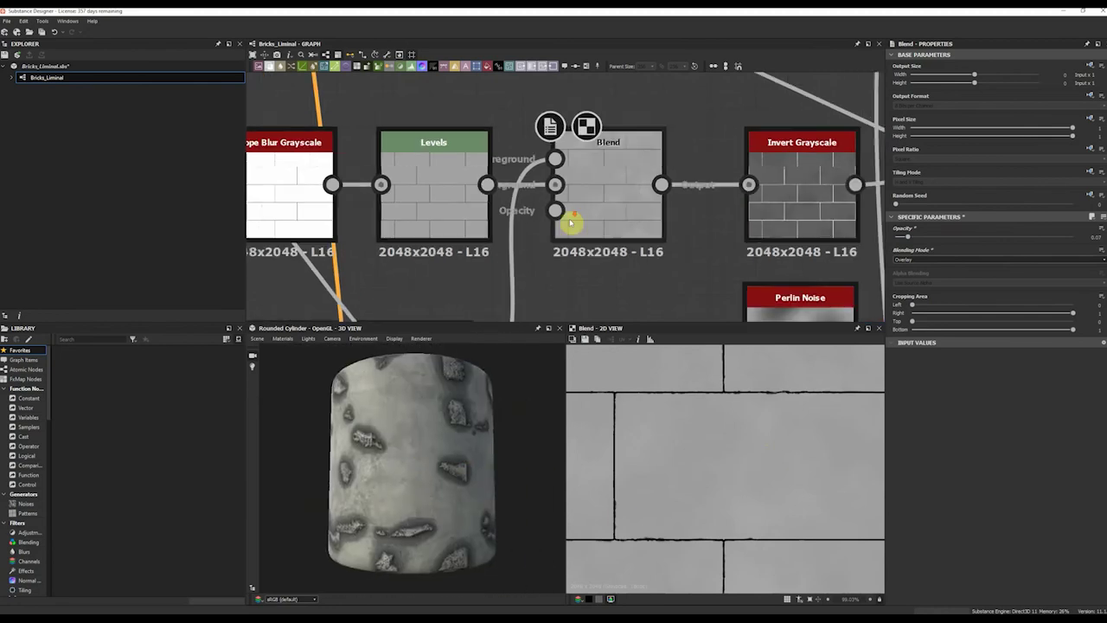
Delete the Levels node between the Slope Blur Grayscale and Blend nodes
click(475, 191)
key(Delete)
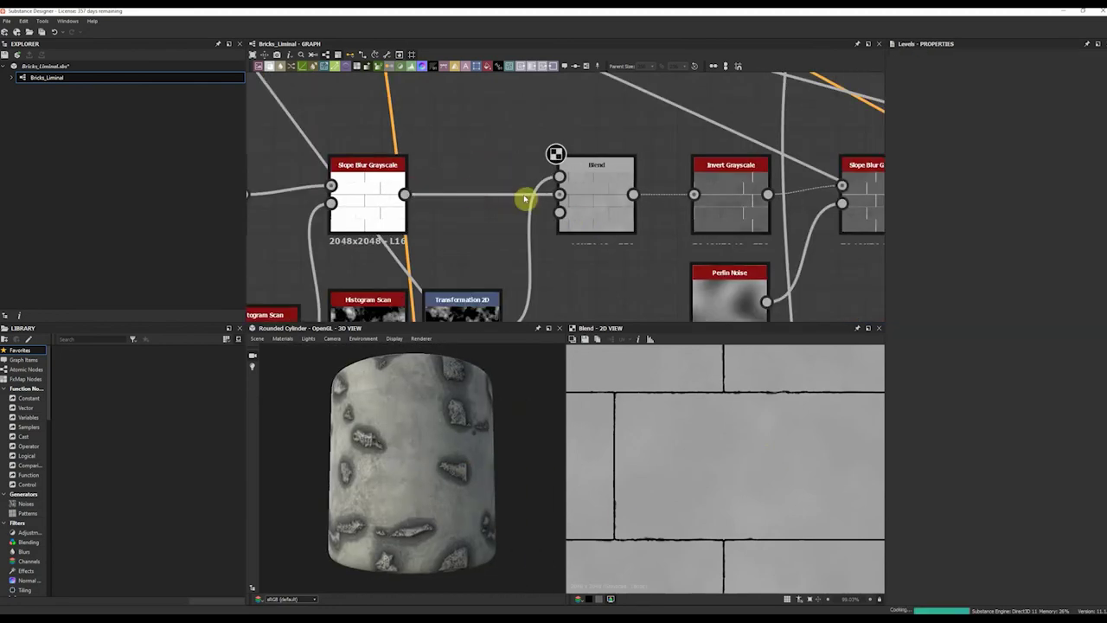
Raise the Blend node's opacity to 0.7, check the whole brick pattern and undo the last opacity change
click(601, 190)
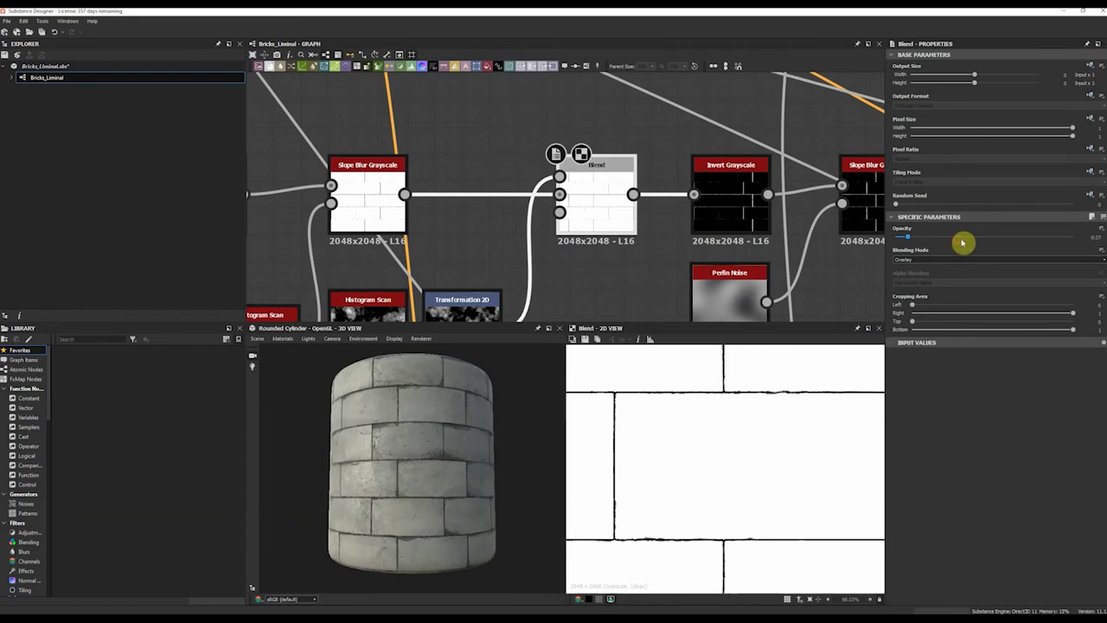
click(963, 237)
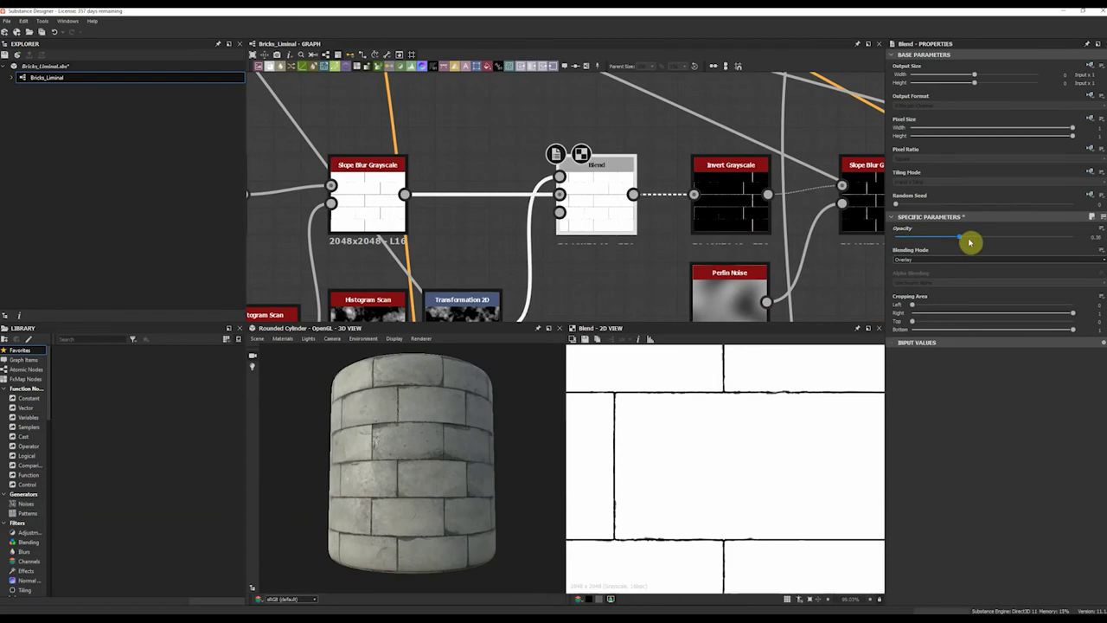
click(1021, 237)
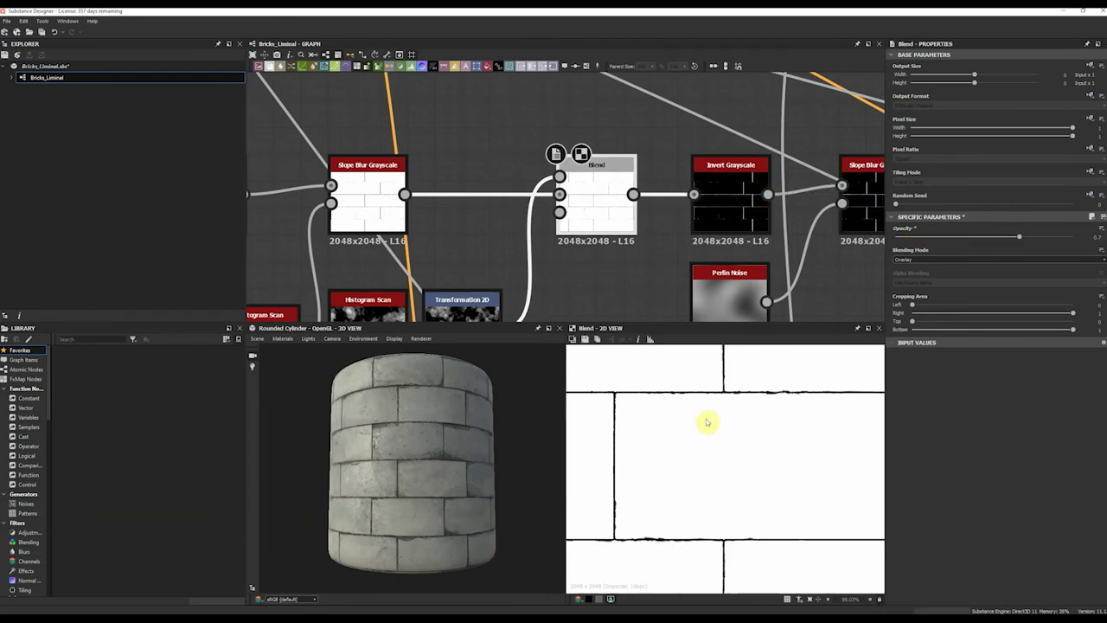
scroll(721, 451, down, 5)
key(f)
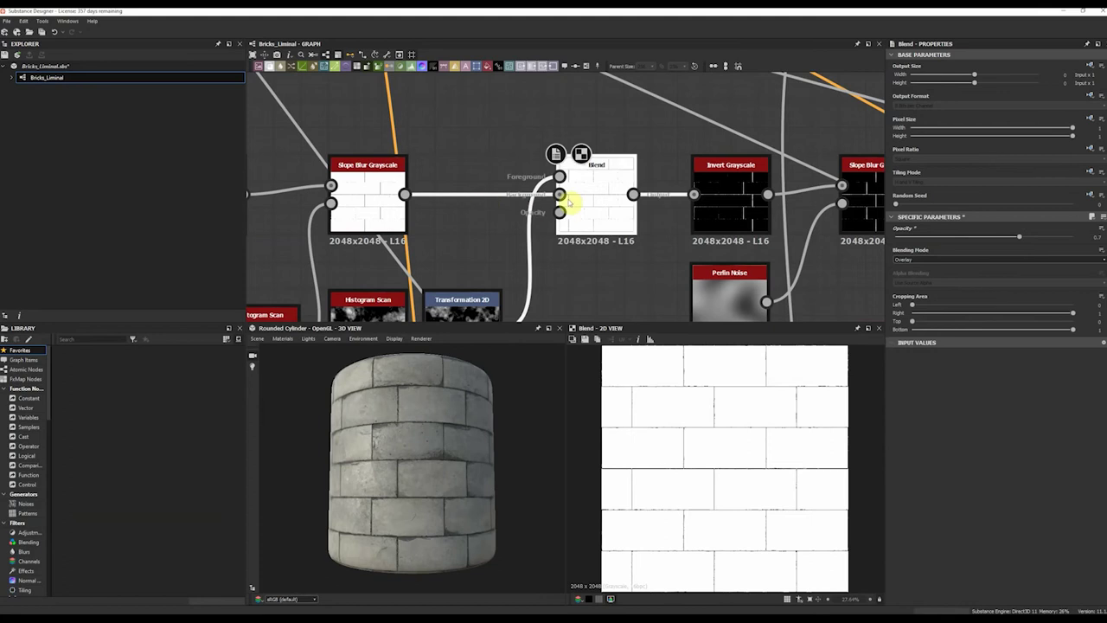
key(ctrl+z)
Open the masked Blend node further along the graph and set it to Overlay with opacity 0.14, checking the bricks in 3D
scroll(528, 217, down, 5)
scroll(475, 239, up, 3)
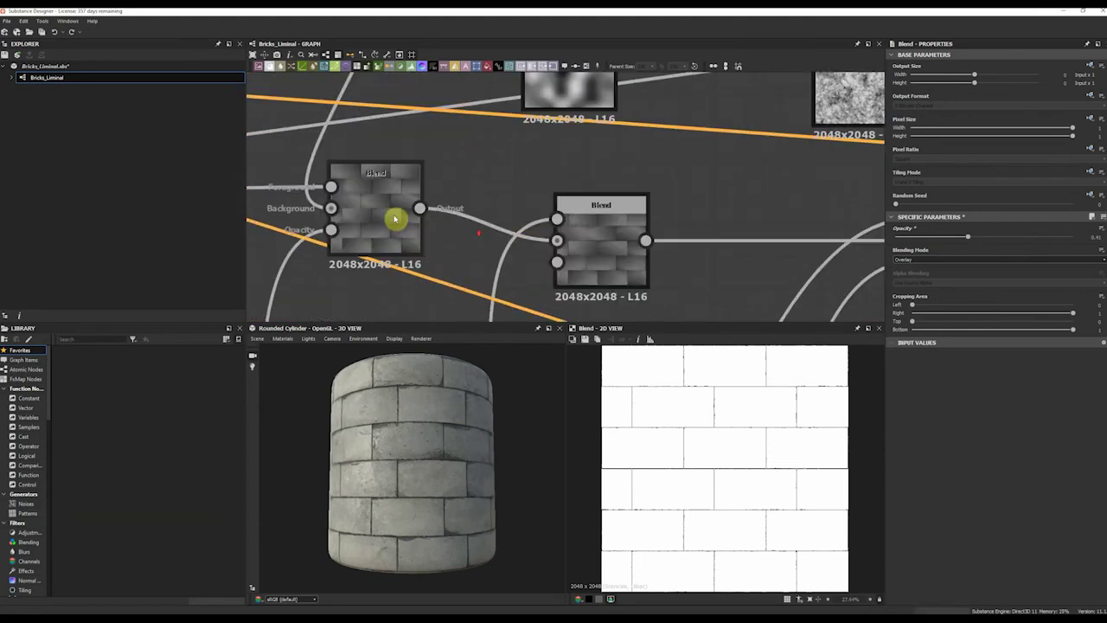
double_click(583, 242)
scroll(524, 208, down, 3)
scroll(514, 198, up, 3)
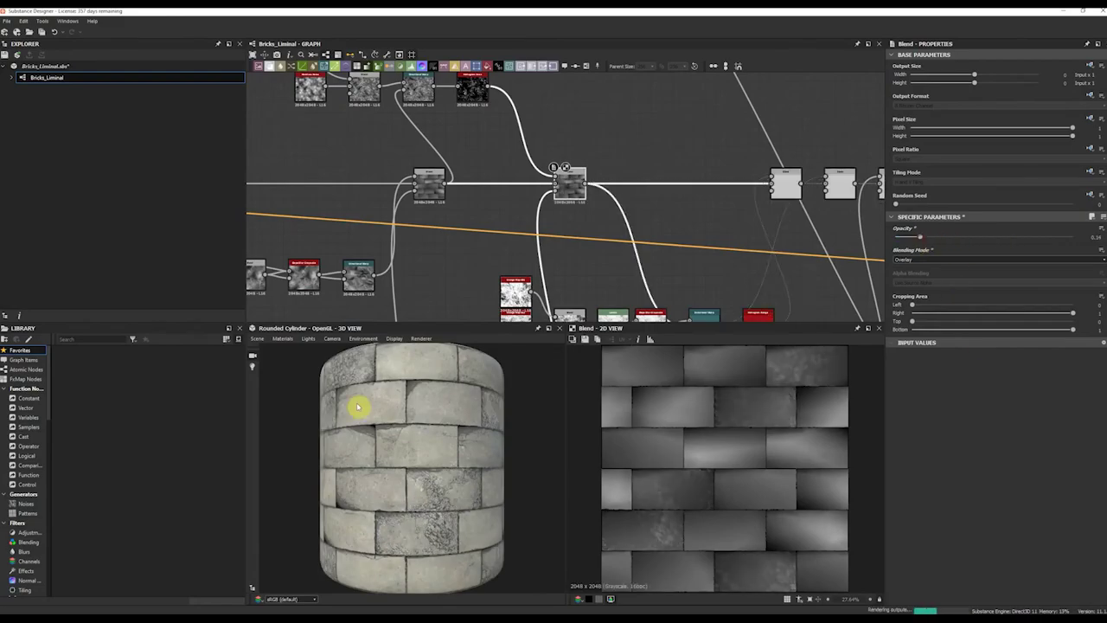
drag(371, 403, 431, 401)
scroll(426, 401, up, 3)
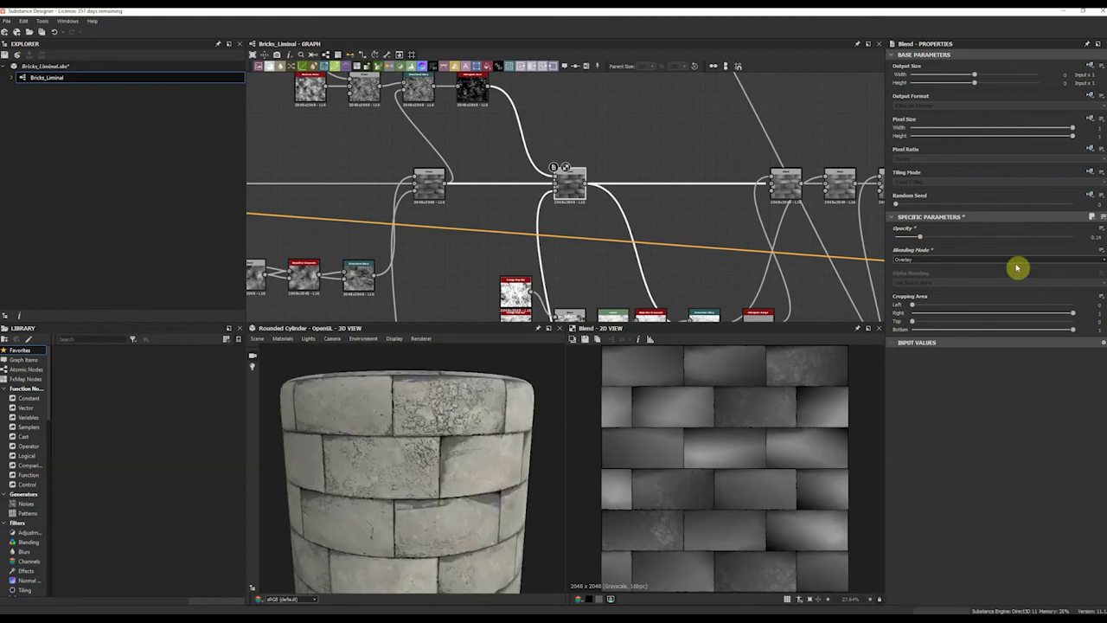
Set the Overlay opacity to 0.03, try raising it to about 0.94 and undo the increase
click(902, 239)
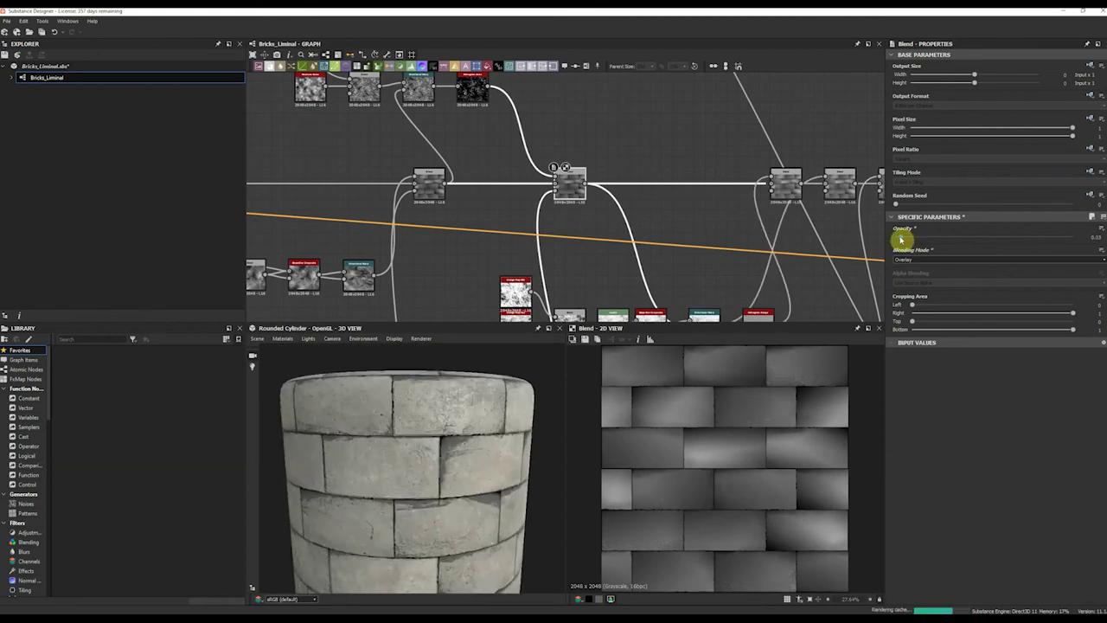
drag(902, 238, 1095, 240)
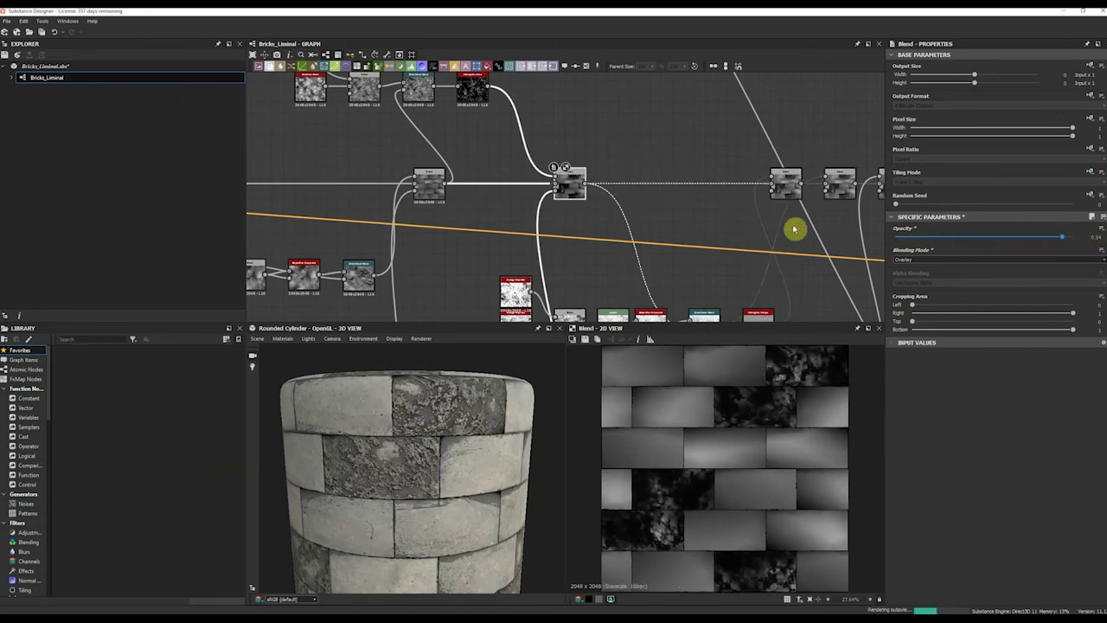
key(ctrl+z)
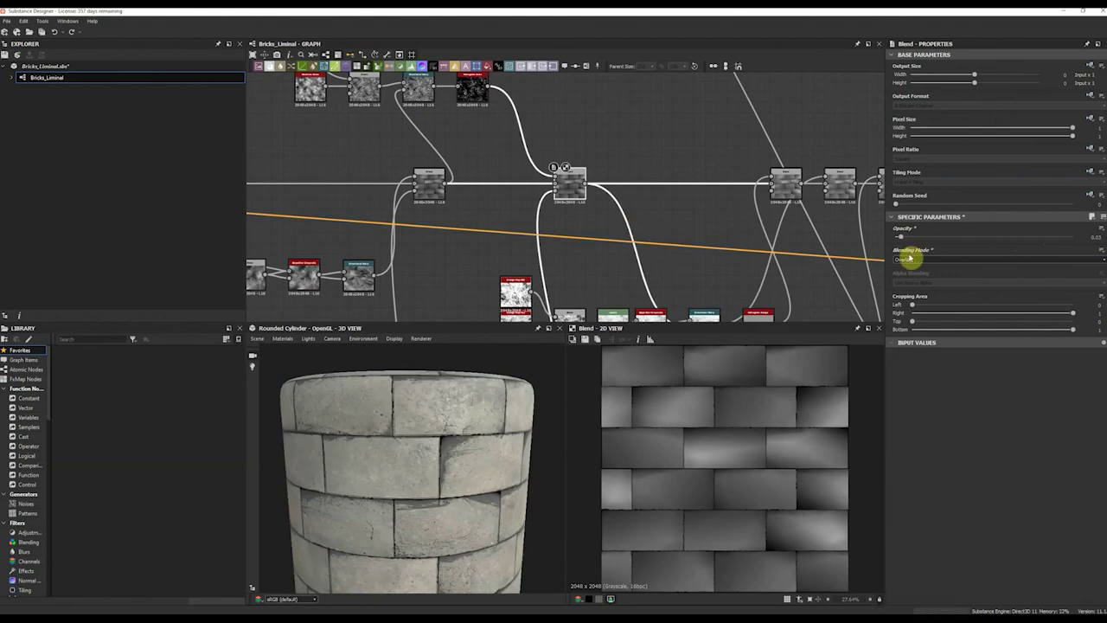
Set the masked Blend node's blending mode to Screen, compare different opacities and finish at opacity 1
click(908, 258)
click(907, 317)
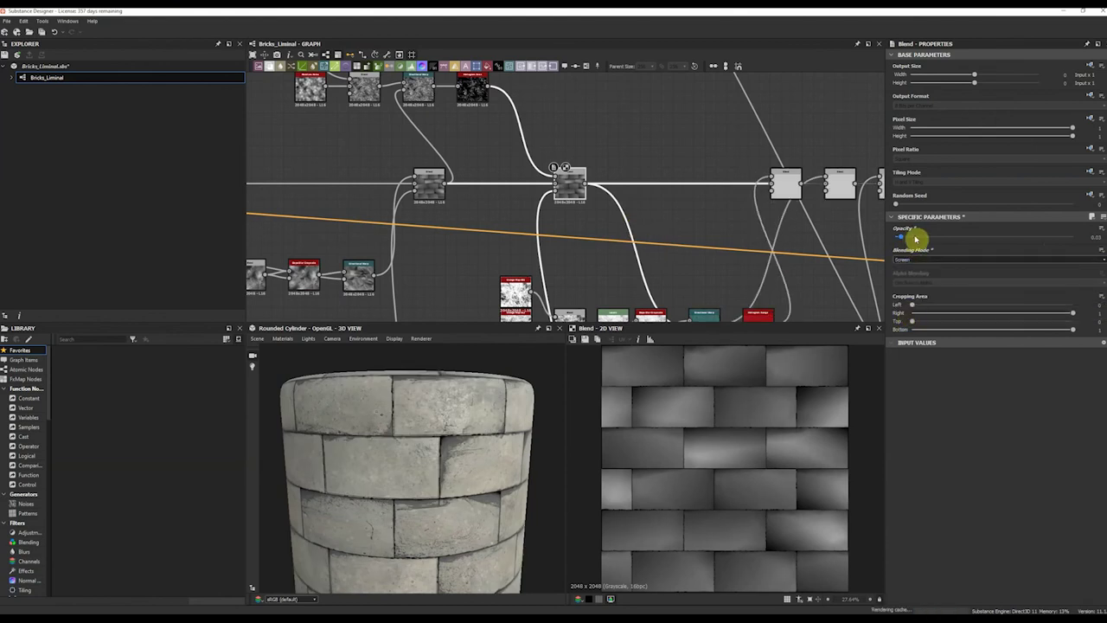
drag(928, 241, 1073, 240)
scroll(559, 181, up, 5)
mouse_move(1006, 240)
mouse_down()
mouse_move(904, 243)
mouse_move(1008, 244)
mouse_up()
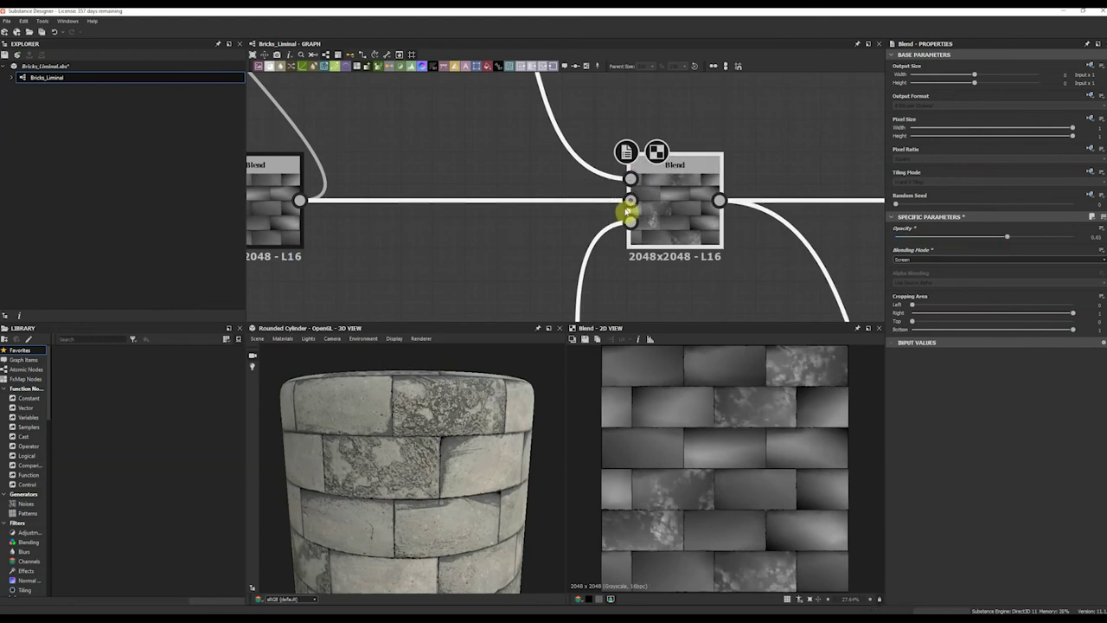
drag(1028, 241, 1082, 240)
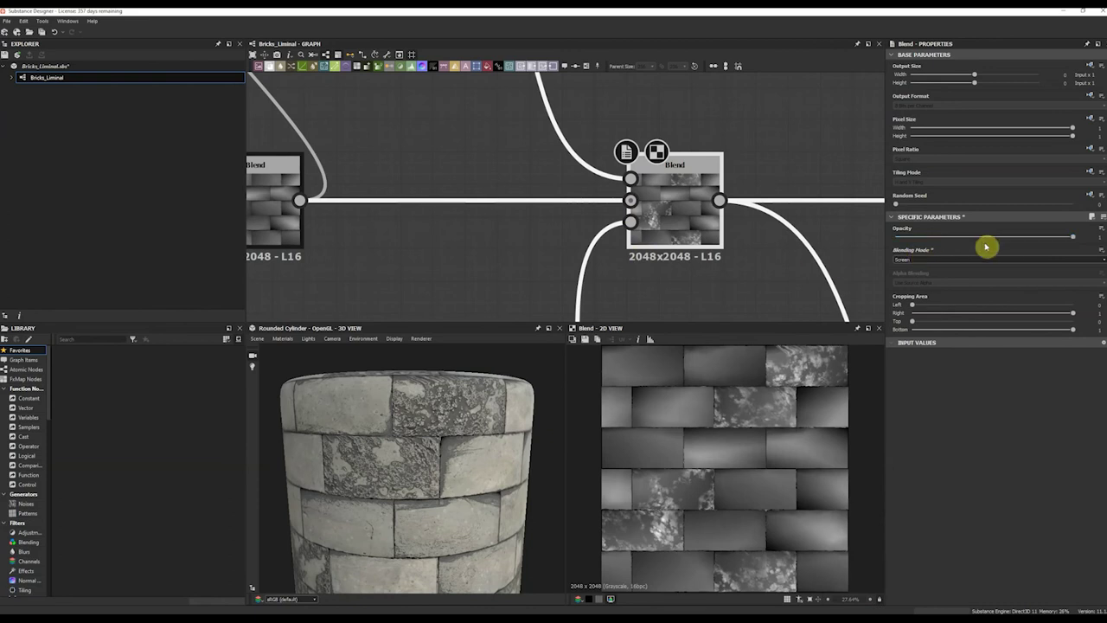
Set the masked Blend node's blending mode to Soft Light, compare different opacities and finish at 0.89
click(920, 257)
click(907, 316)
drag(982, 236, 1007, 245)
drag(931, 241, 1039, 245)
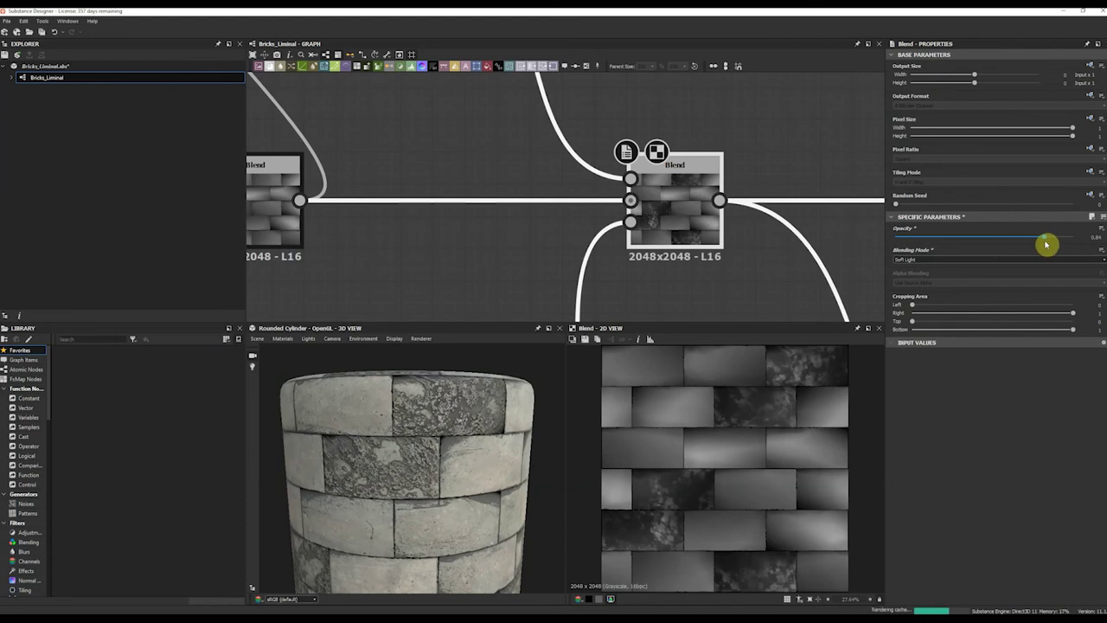
mouse_move(1045, 245)
mouse_down()
mouse_move(939, 239)
mouse_move(1053, 241)
mouse_up()
Keep the Soft Light mode and lower the Blend node's opacity to 0.15 and on to 0.07
click(980, 260)
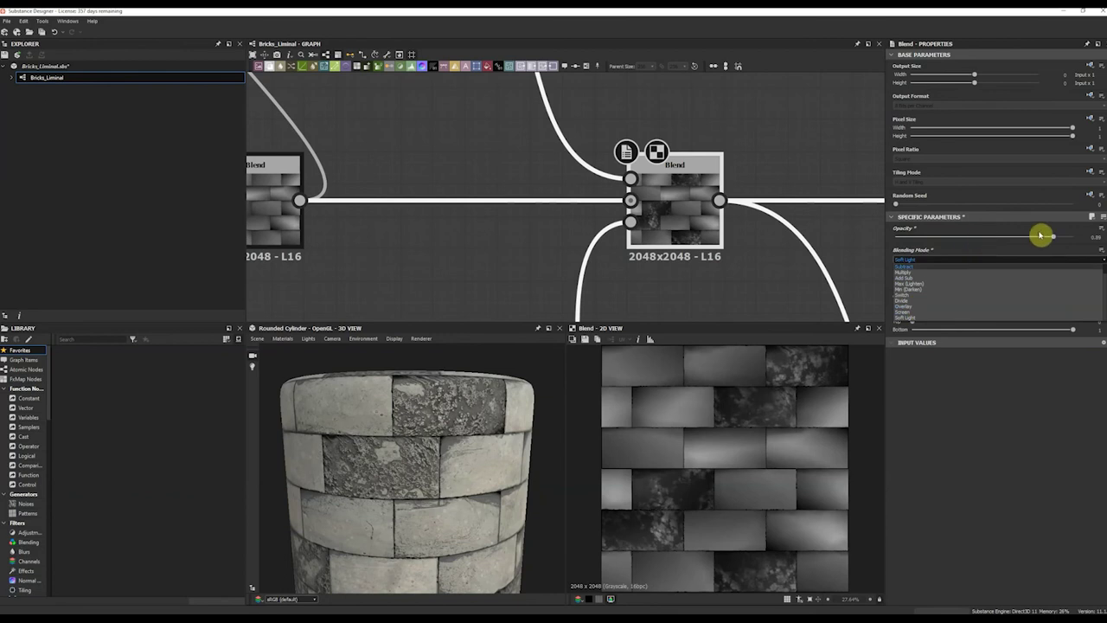
click(947, 250)
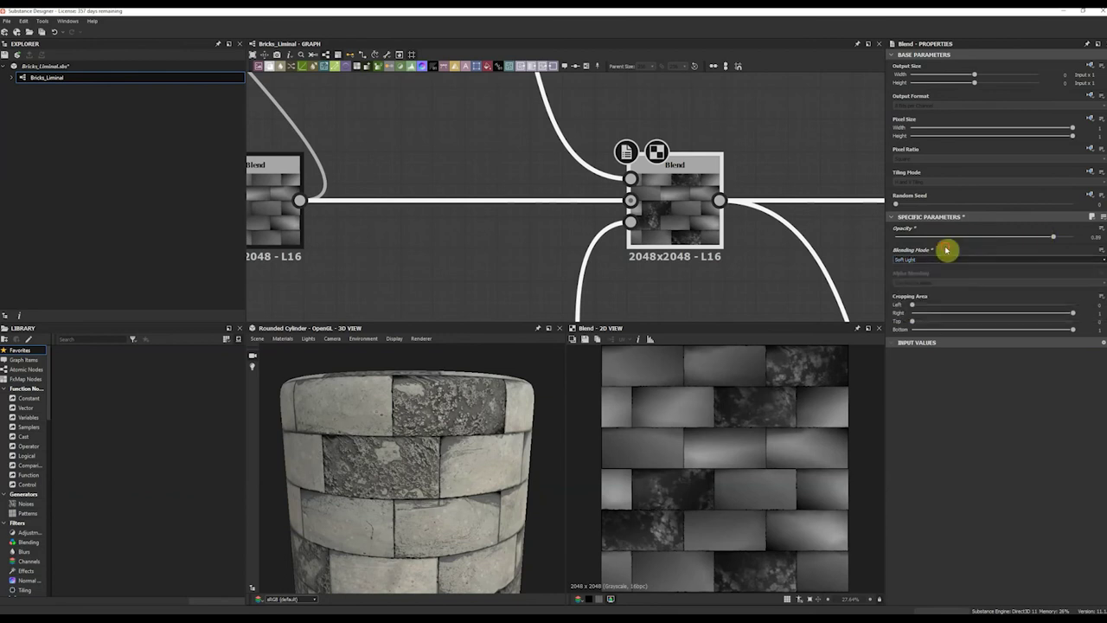
drag(1017, 237, 924, 239)
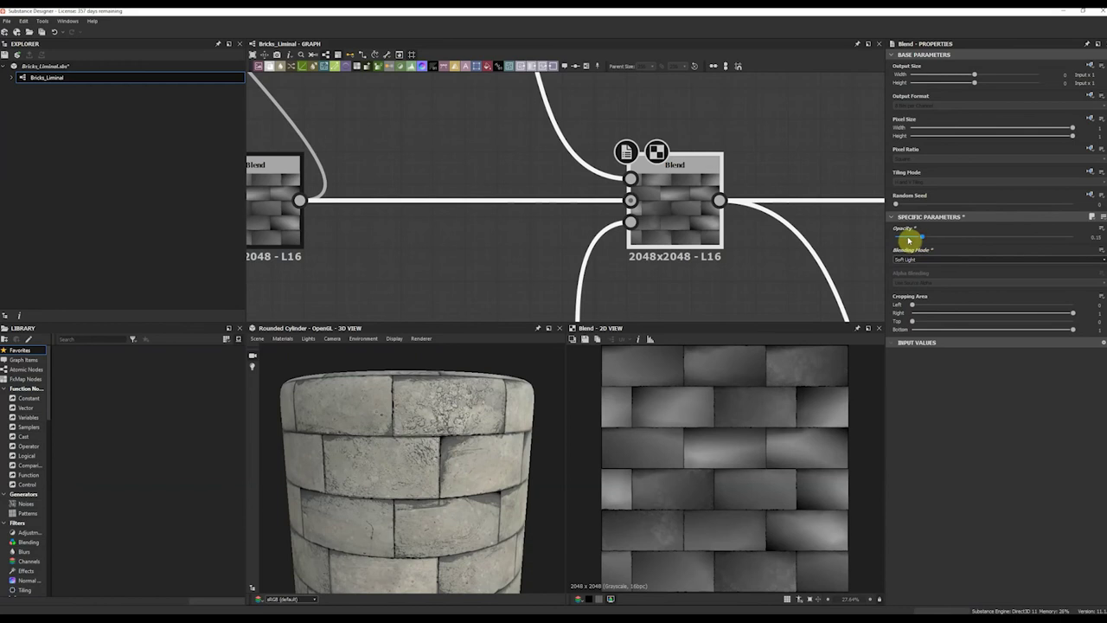
scroll(863, 233, down, 3)
middle_drag(855, 233, 649, 208)
click(908, 239)
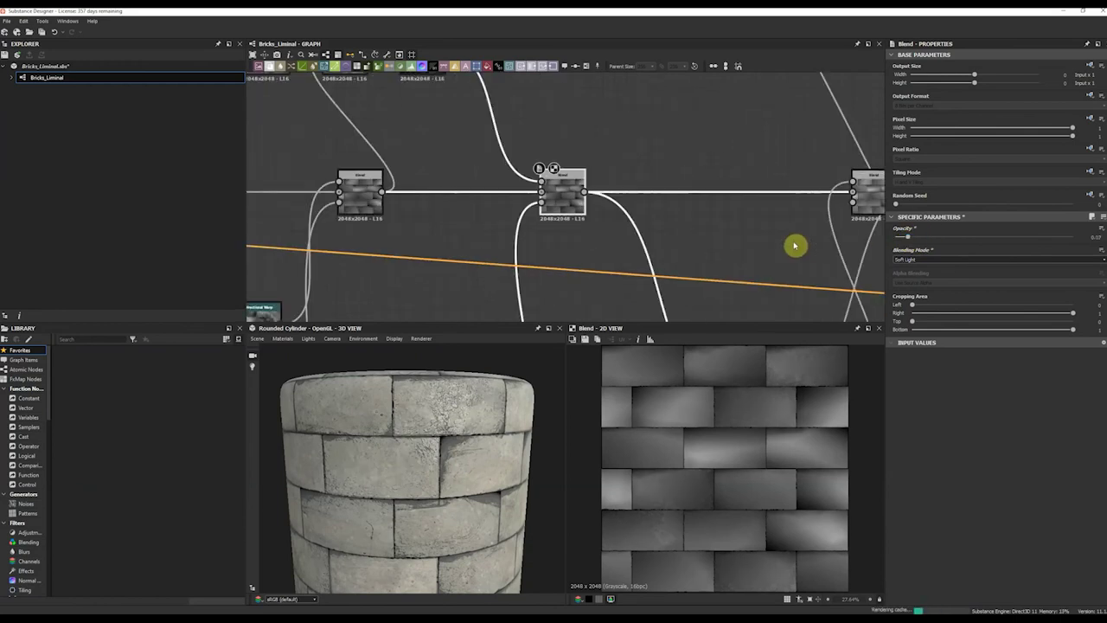
click(921, 260)
scroll(913, 310, up, 1)
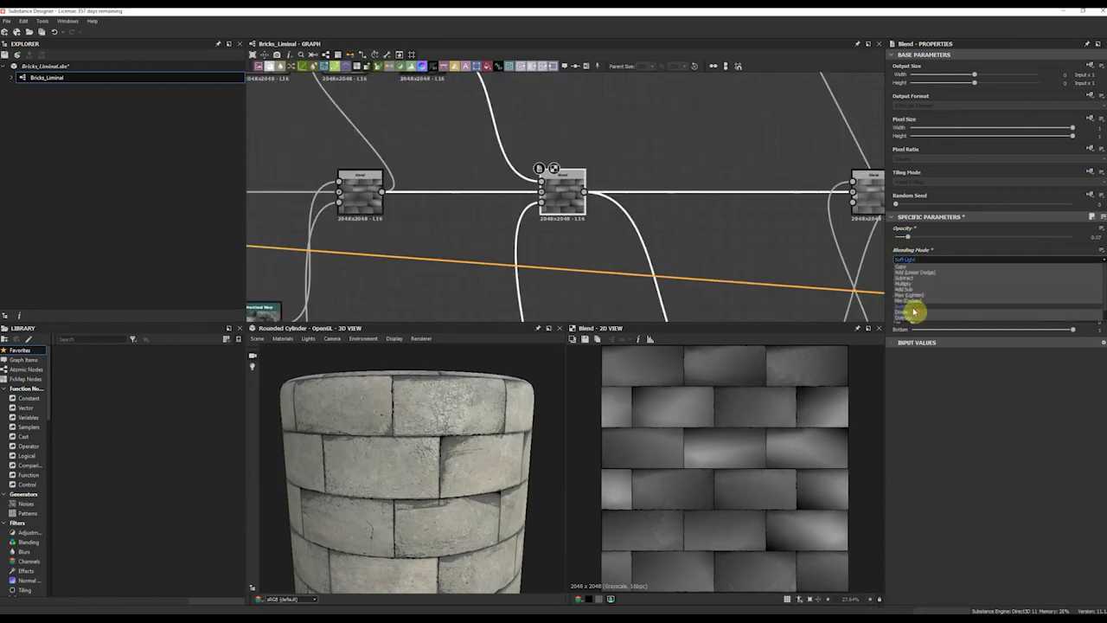
click(918, 262)
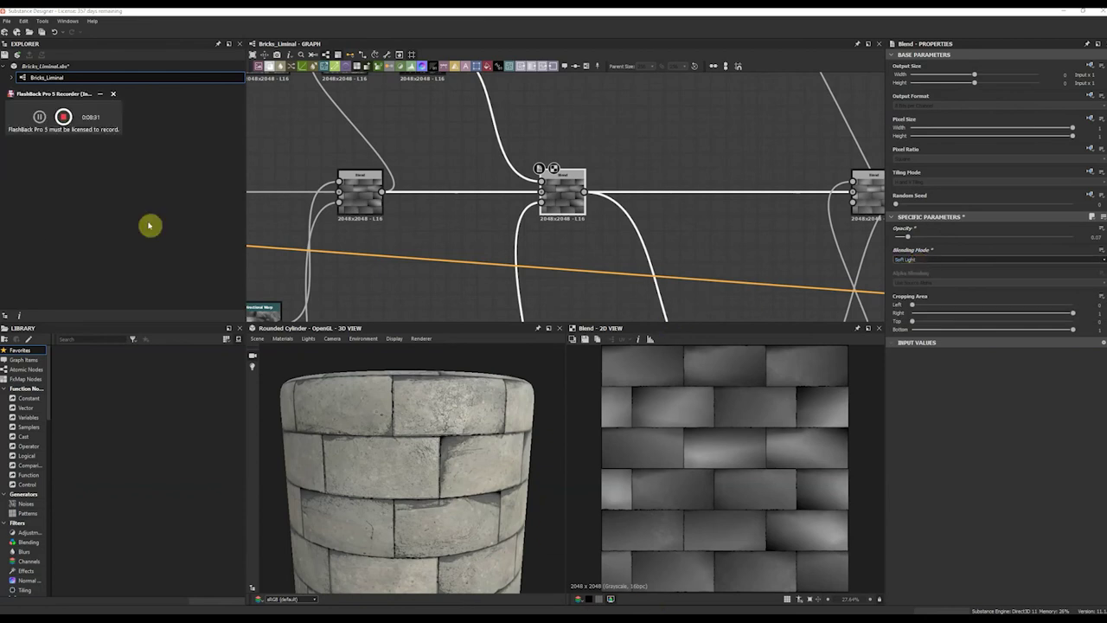
drag(64, 96, 85, 98)
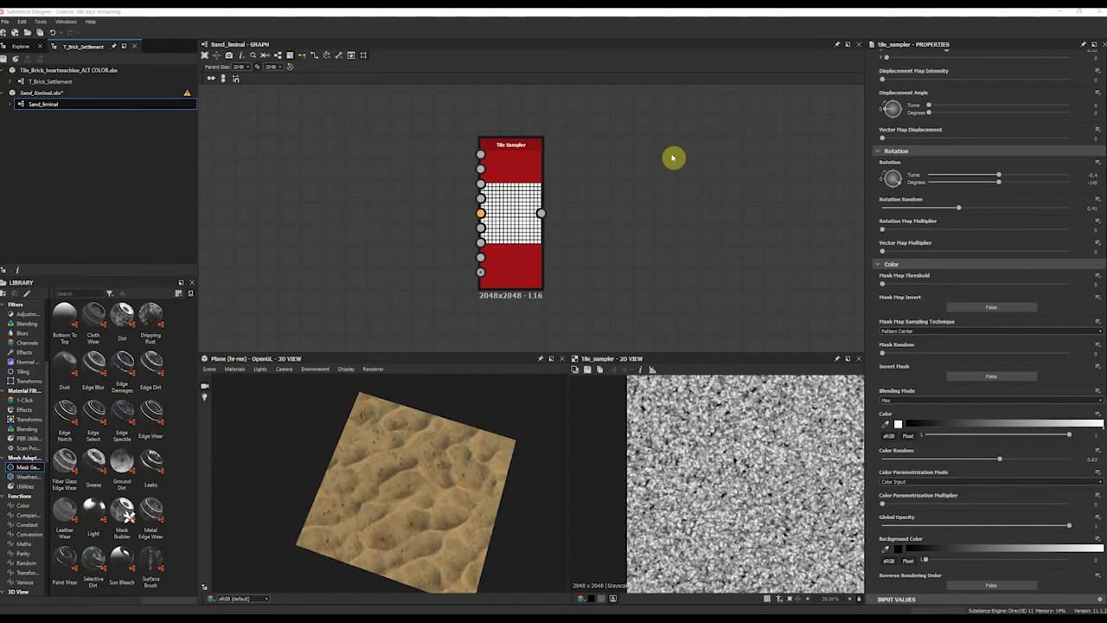
scroll(677, 193, down, 5)
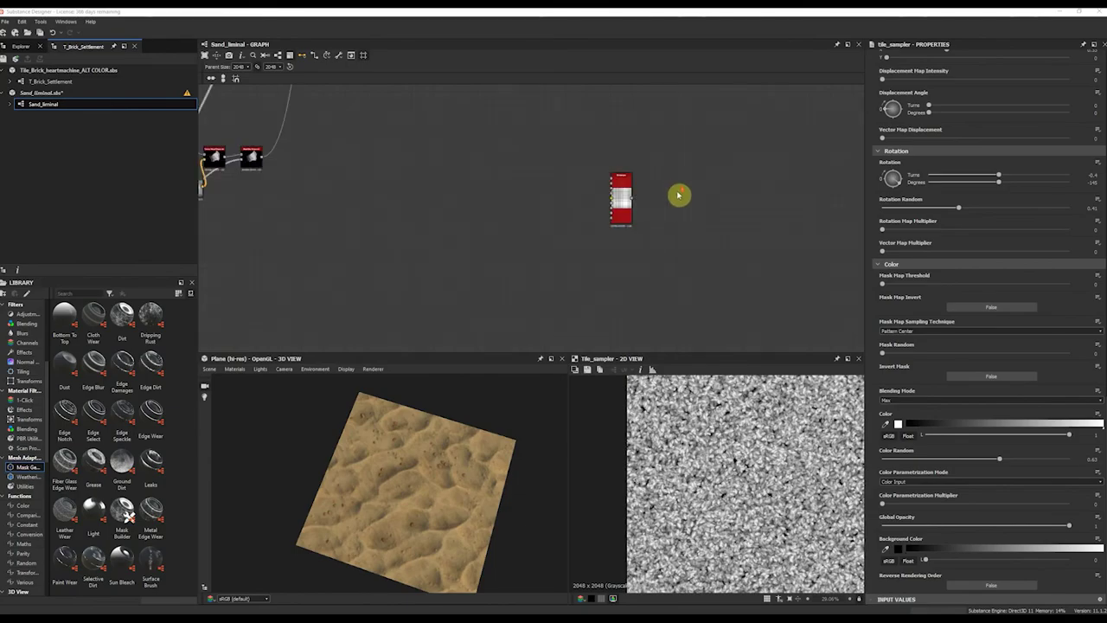
scroll(563, 185, up, 4)
scroll(479, 185, up, 3)
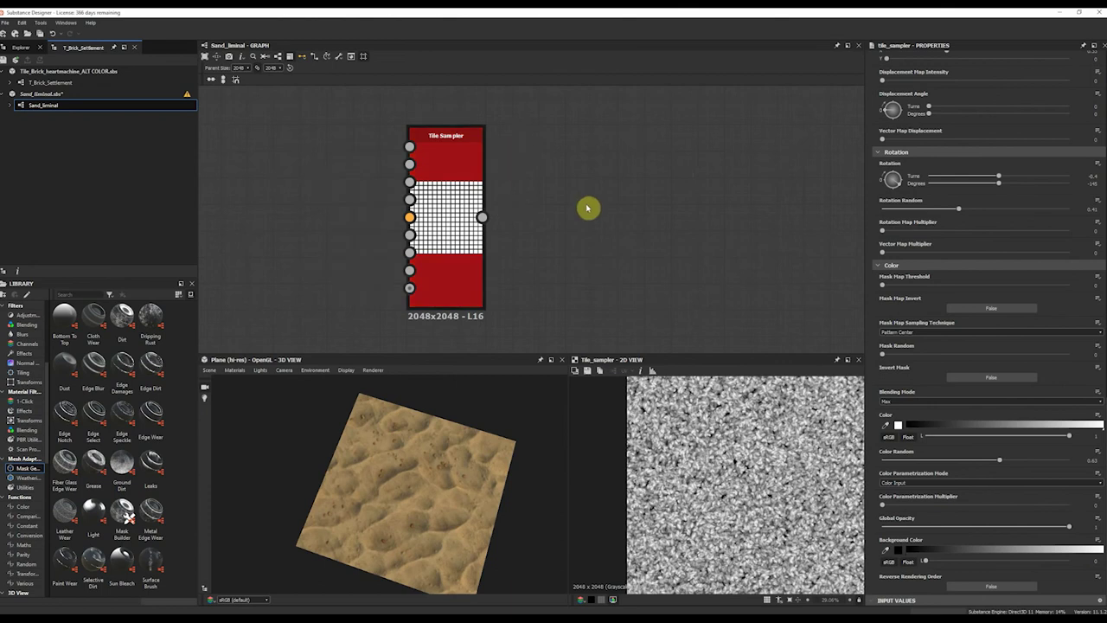
middle_drag(589, 208, 564, 193)
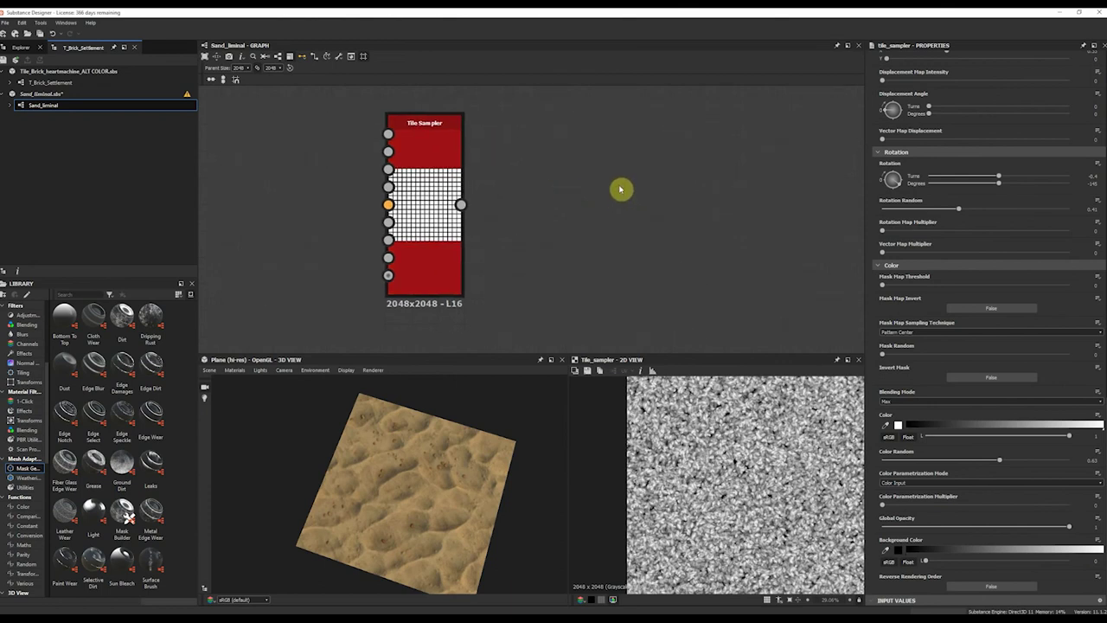
middle_drag(583, 187, 565, 196)
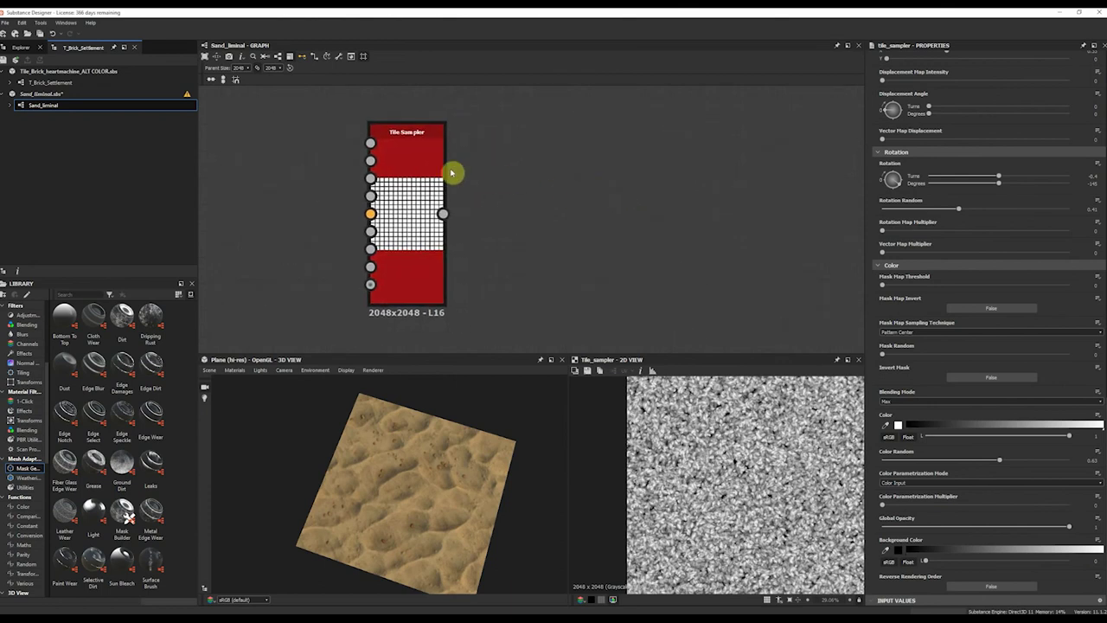
middle_drag(563, 156, 554, 154)
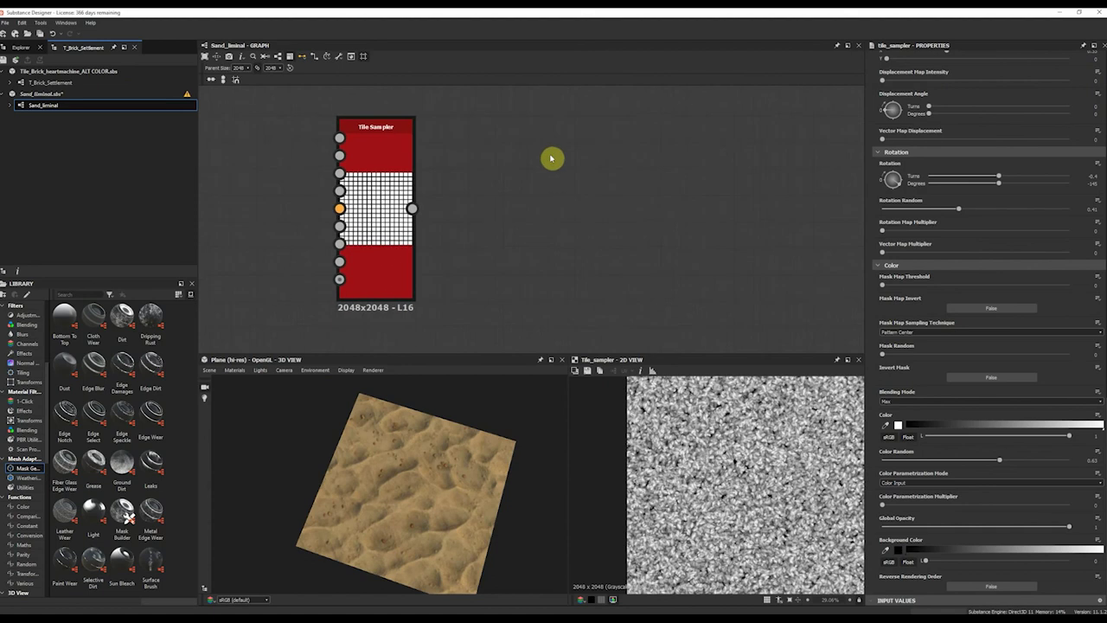
Open the Tile Sampler node's parameters and show its output in the 2D view
scroll(722, 434, down, 5)
scroll(720, 481, up, 7)
scroll(720, 482, down, 2)
click(373, 197)
double_click(373, 198)
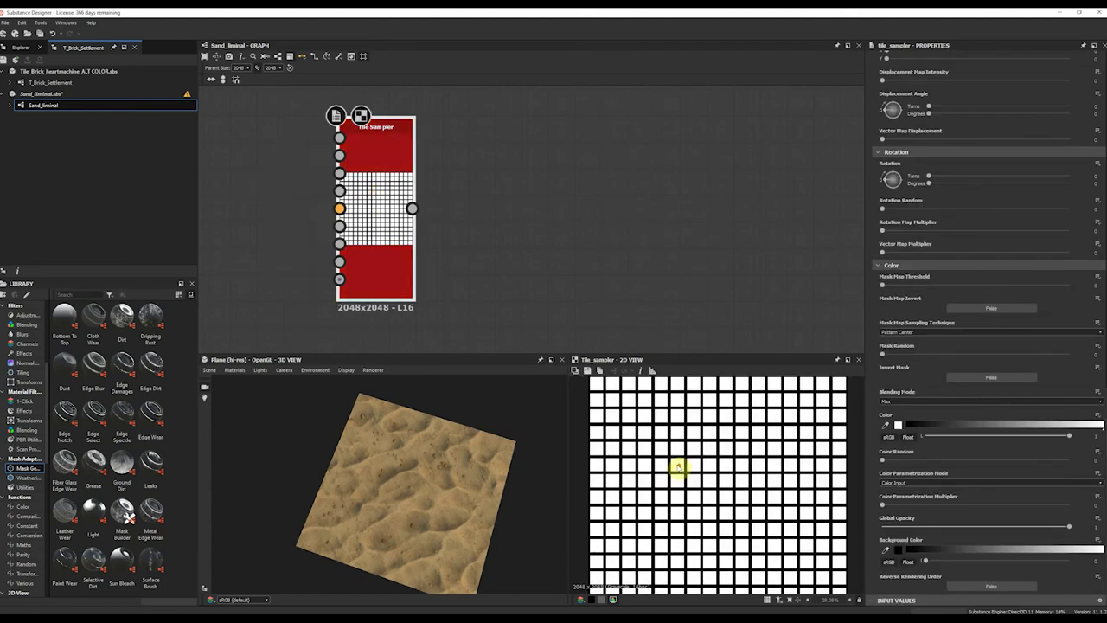
Examine the Tile Sampler's square grid output and look through its pattern, size and position parameters
scroll(615, 279, down, 3)
scroll(735, 487, up, 3)
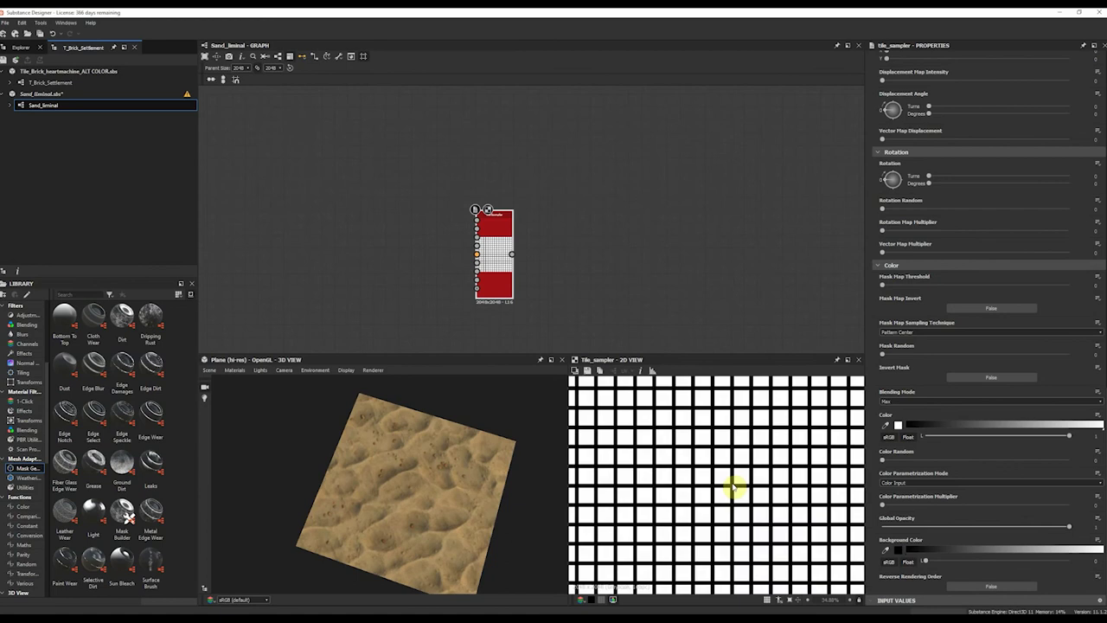
scroll(734, 487, down, 3)
scroll(754, 479, up, 1)
scroll(754, 478, down, 1)
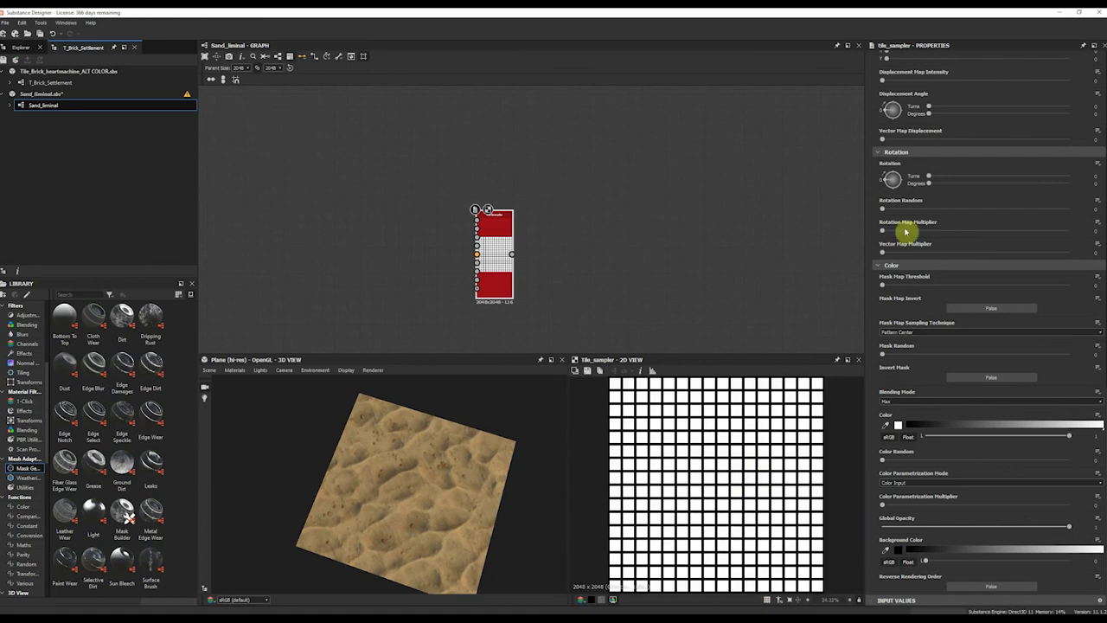
scroll(588, 244, up, 4)
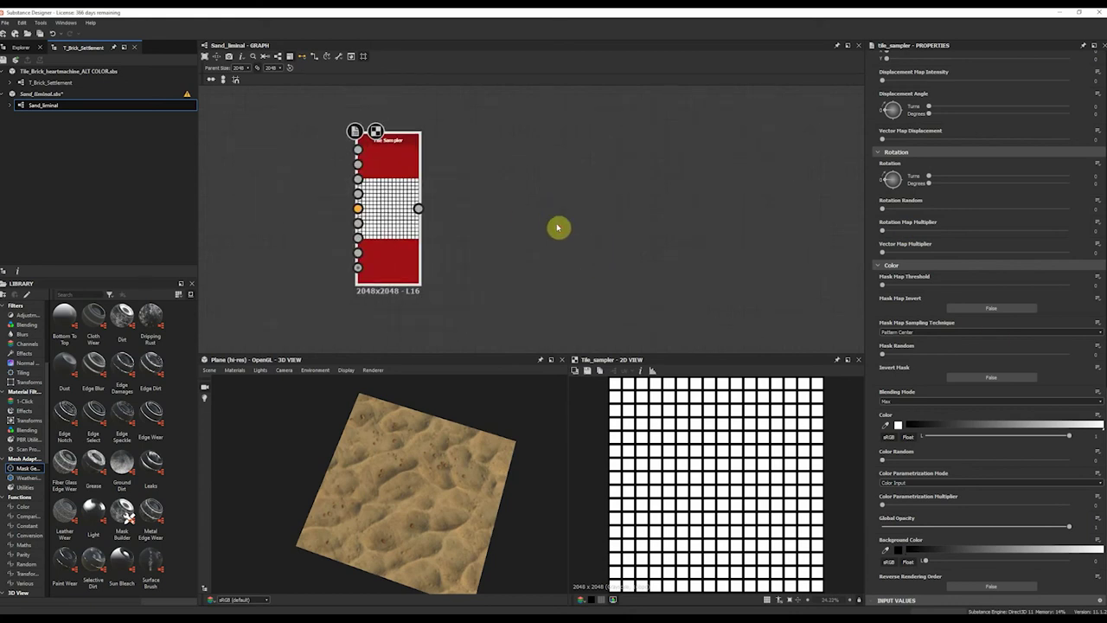
scroll(990, 352, up, 7)
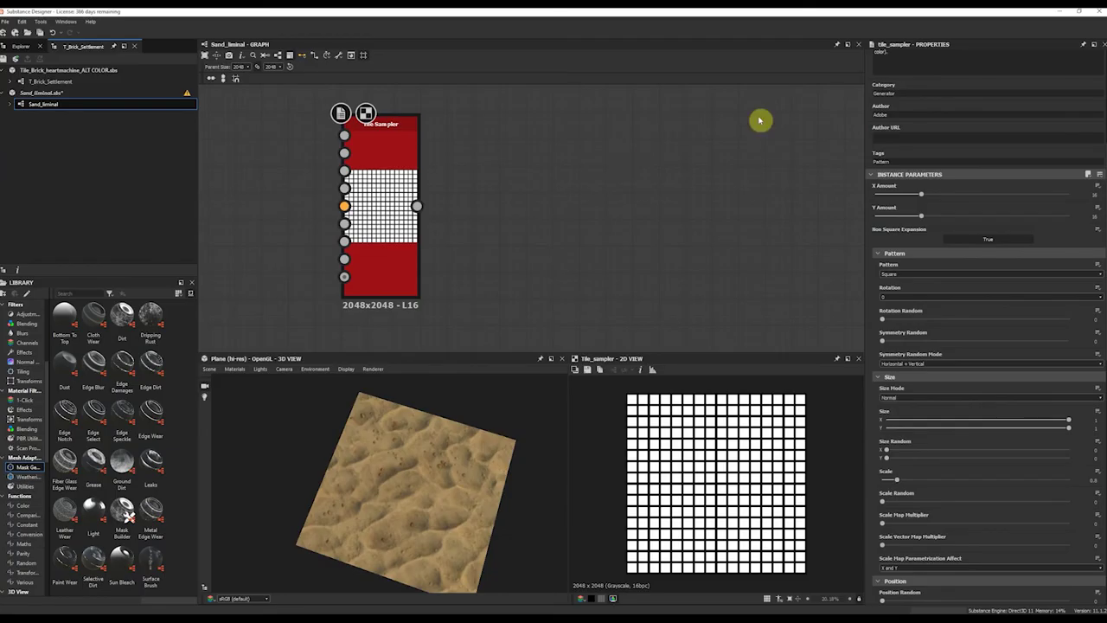
scroll(1005, 268, down, 5)
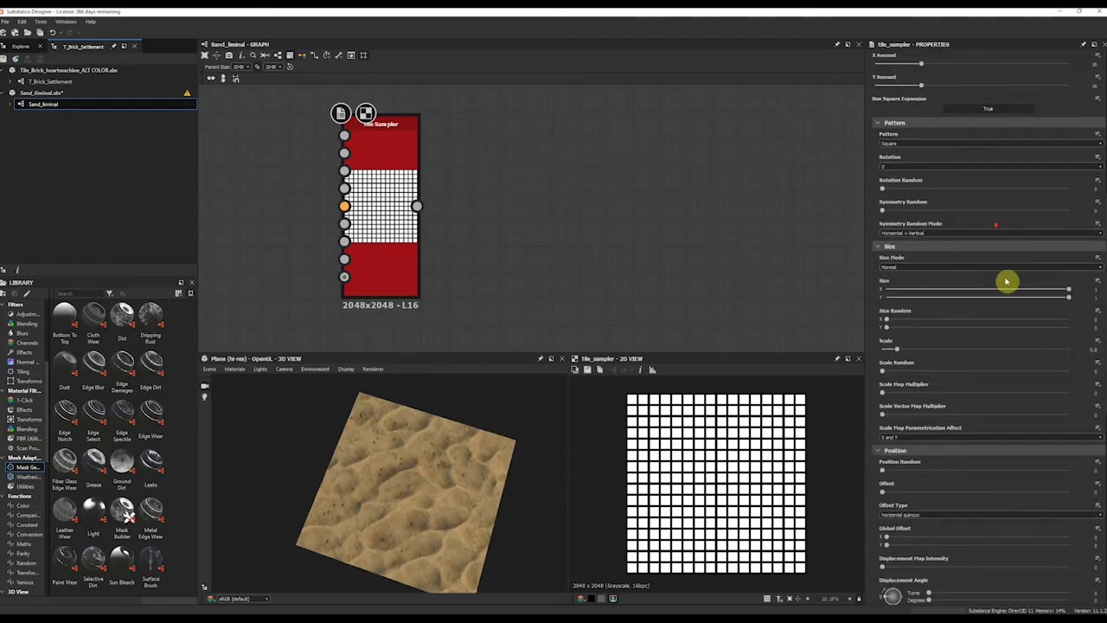
scroll(1033, 488, up, 5)
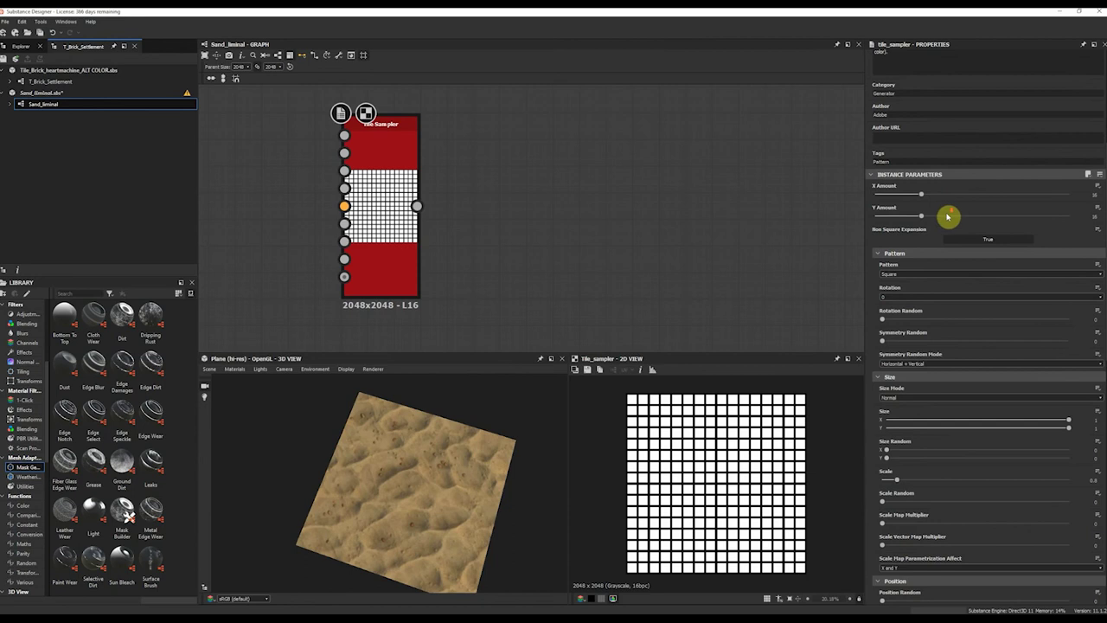
scroll(946, 217, down, 1)
scroll(937, 241, up, 3)
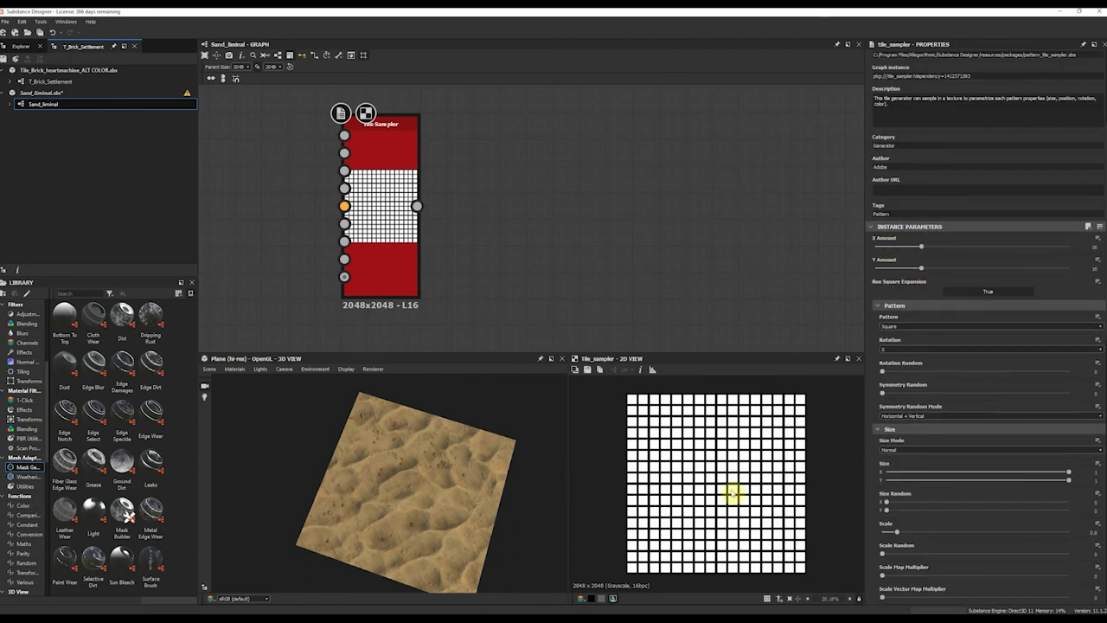
Reduce the Tile Sampler's tile count to an X Amount of 9 and a Y Amount of 8
scroll(733, 489, up, 1)
drag(908, 253, 901, 271)
scroll(936, 346, down, 1)
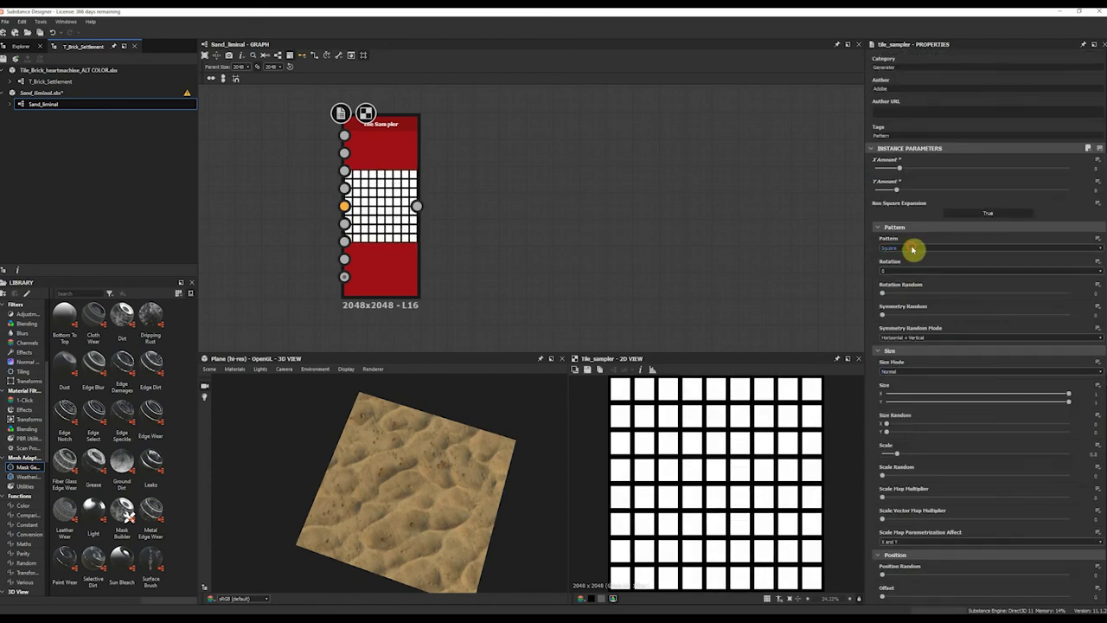
Check the Pattern choices while keeping Square, then try out the Symmetry Random amount and return it to 0
click(912, 249)
click(894, 249)
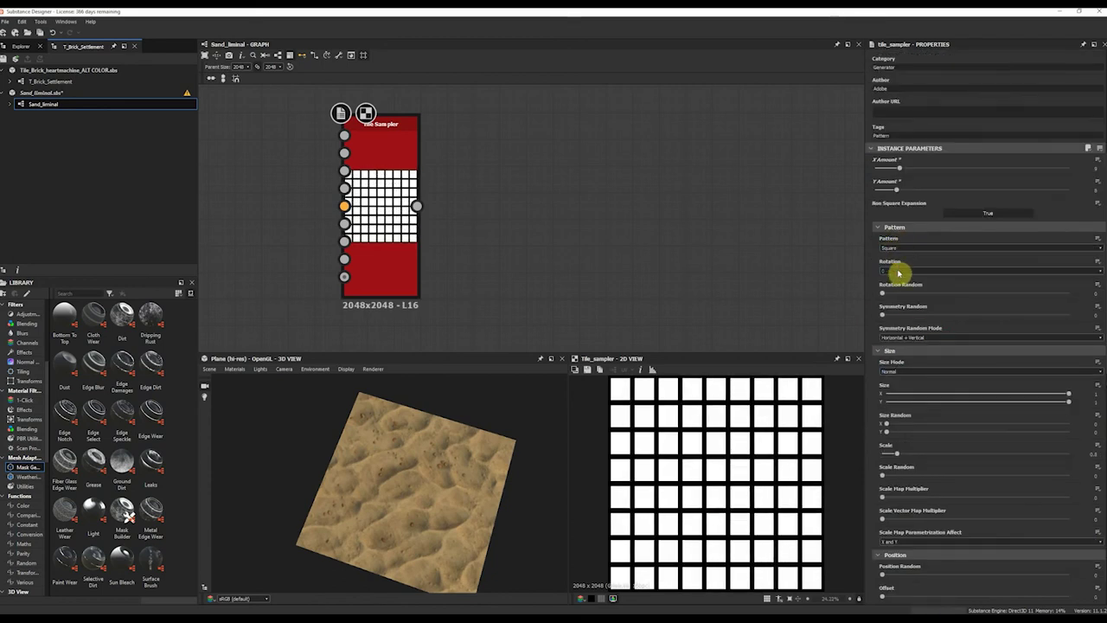
drag(927, 314, 840, 319)
Set the Tile Sampler's Scale Random to 0.82 and its Scale to 1.18
scroll(992, 332, down, 3)
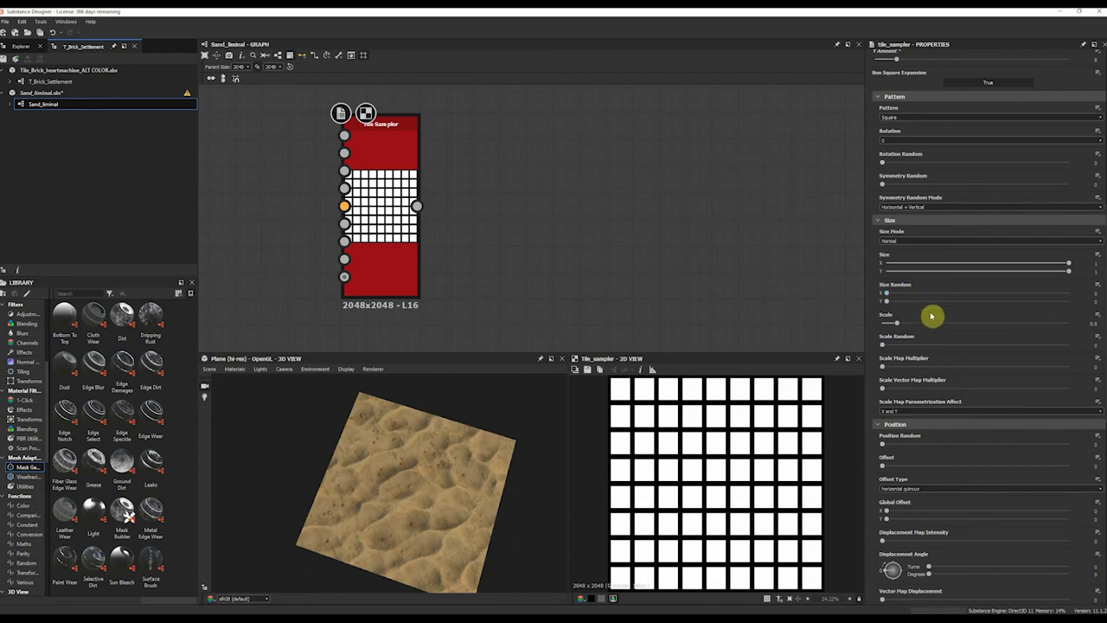
drag(933, 327, 1037, 350)
drag(904, 317, 909, 324)
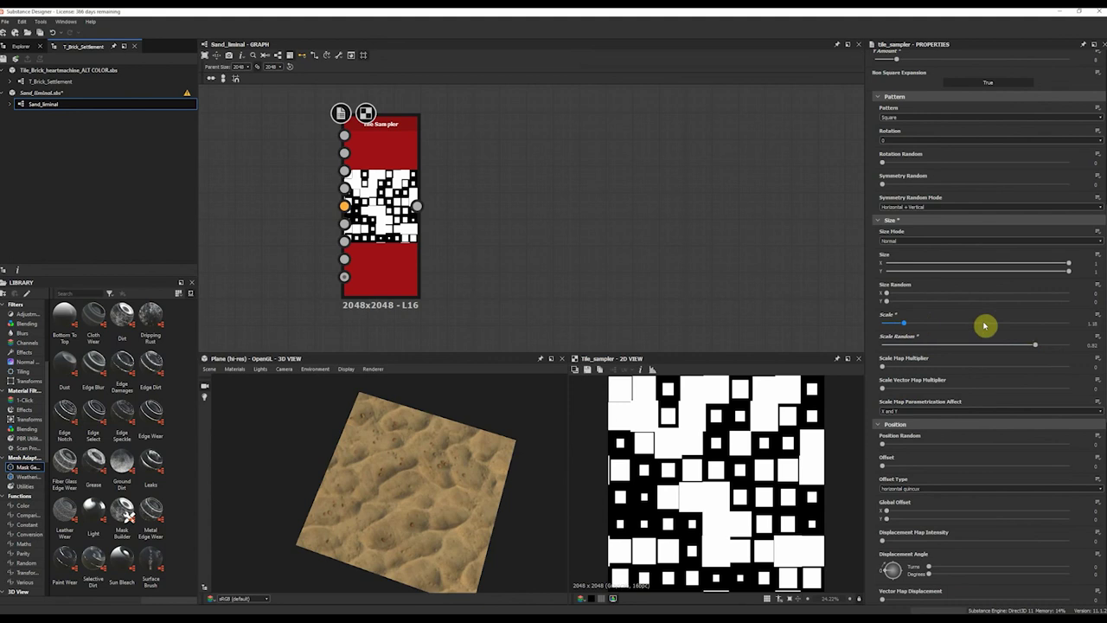
Try the Bell pattern on the Tile Sampler, then set its Pattern to Disc
click(886, 126)
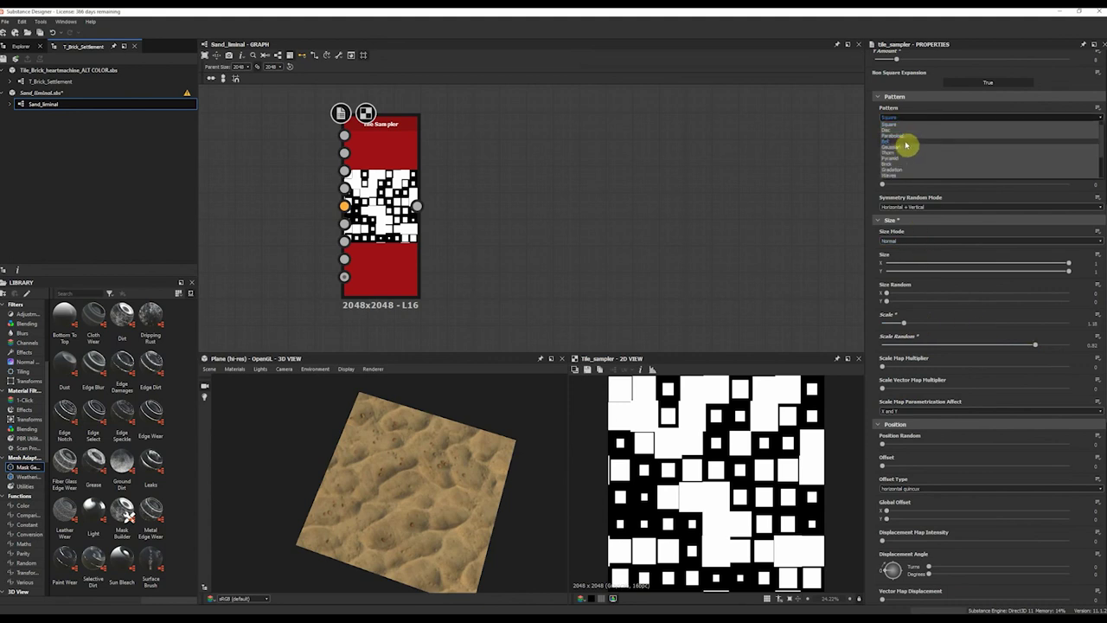
click(909, 145)
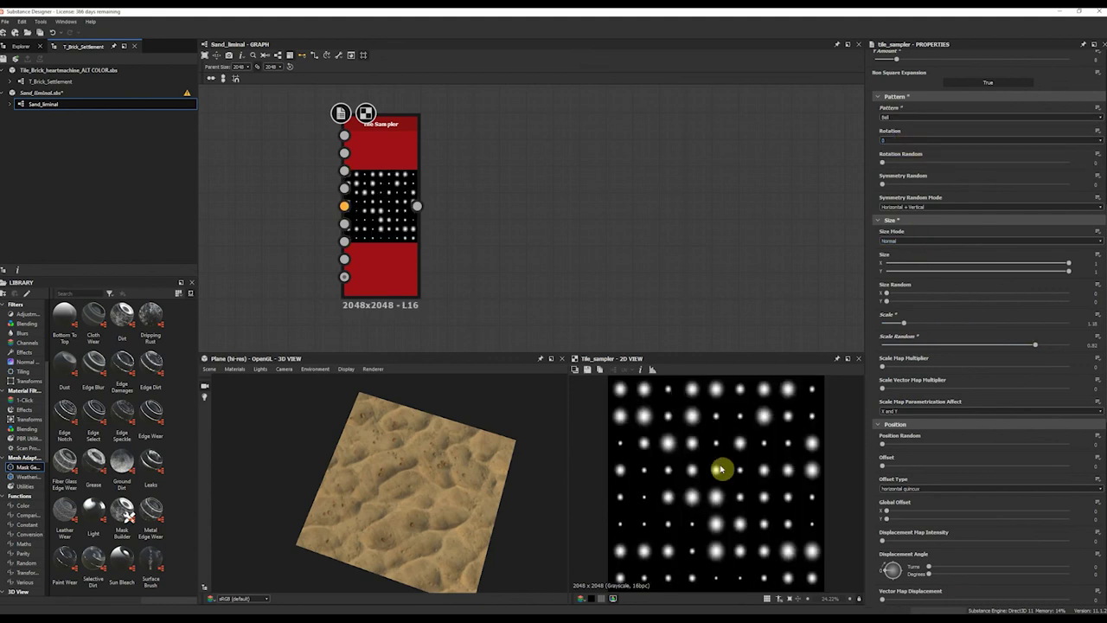
click(897, 117)
click(895, 131)
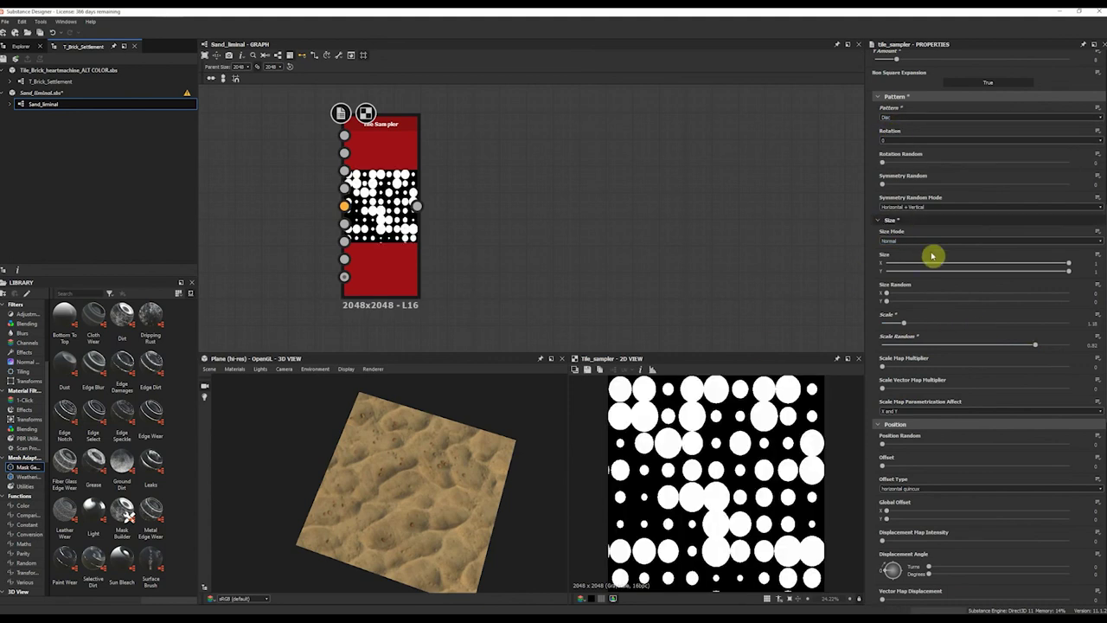
Scatter the discs with Position Random 3.57 and Offset 0.87, and try the Vector Map Displacement, returning it to 0
scroll(951, 330, down, 3)
scroll(921, 260, down, 1)
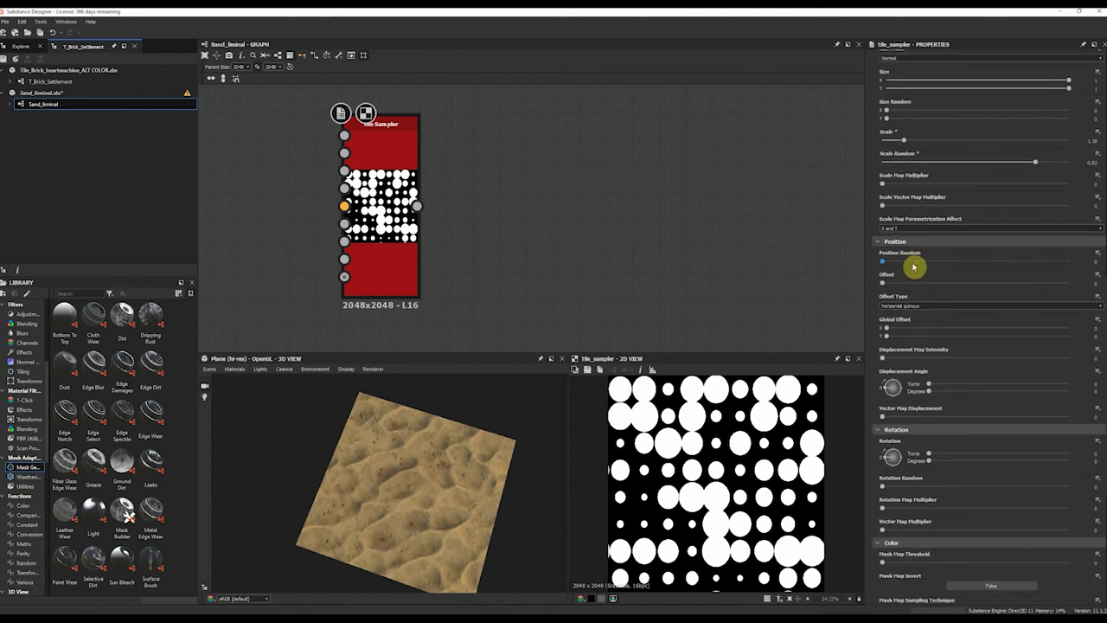
drag(915, 266, 1013, 292)
scroll(956, 256, down, 3)
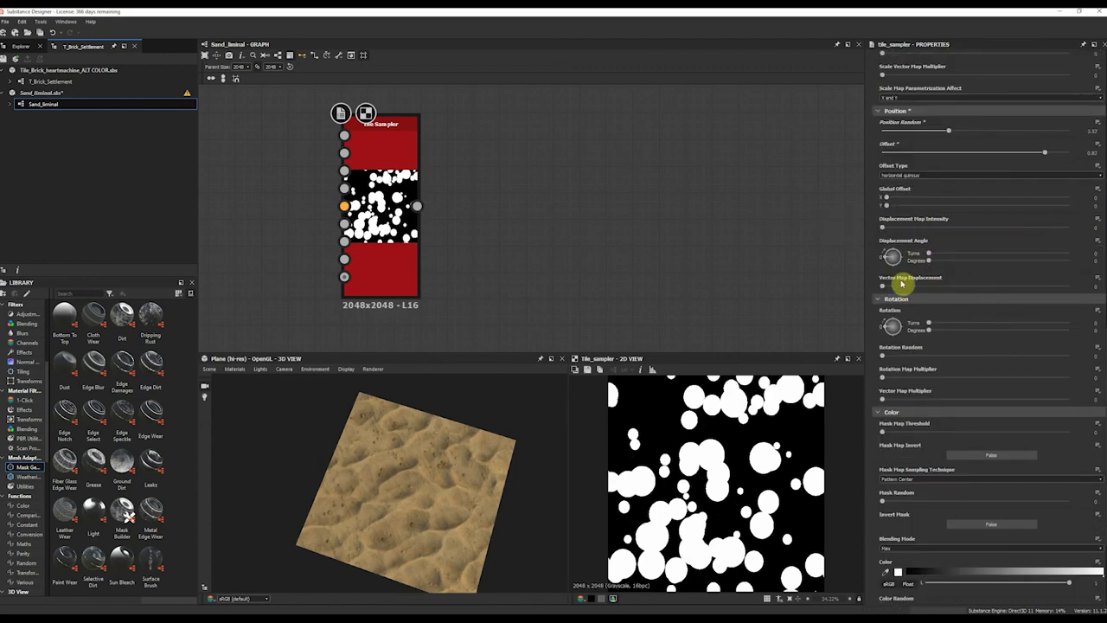
drag(900, 284, 823, 287)
Add a Perlin Noise node beside the Tile Sampler's inputs and set its Scale to 4
middle_drag(399, 253, 510, 227)
scroll(389, 208, up, 1)
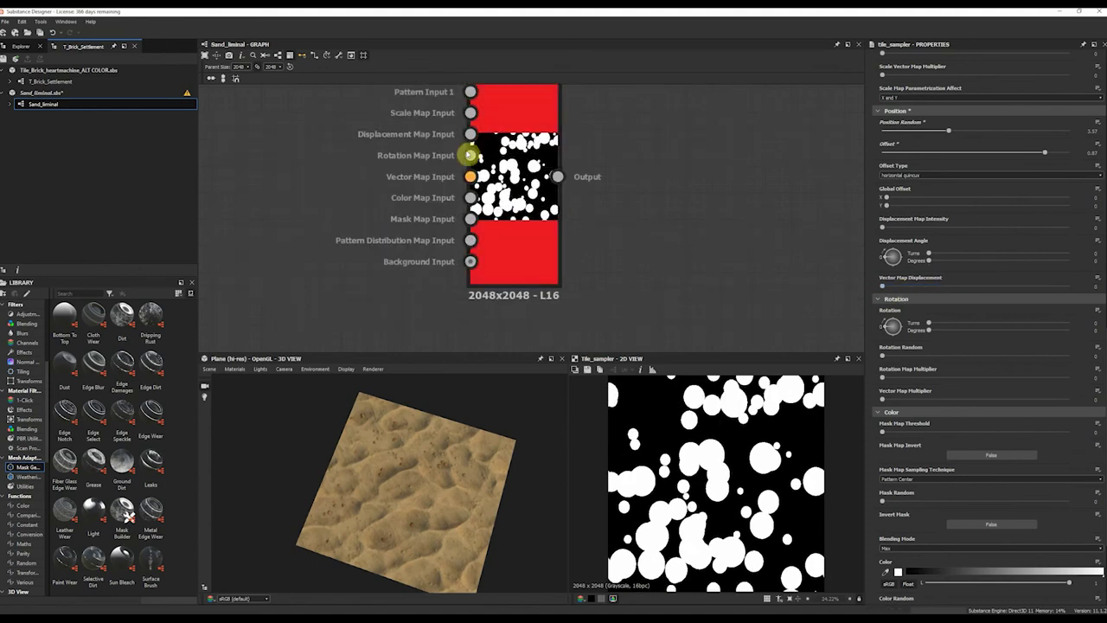
drag(469, 157, 365, 177)
text(perlin)
key(Return)
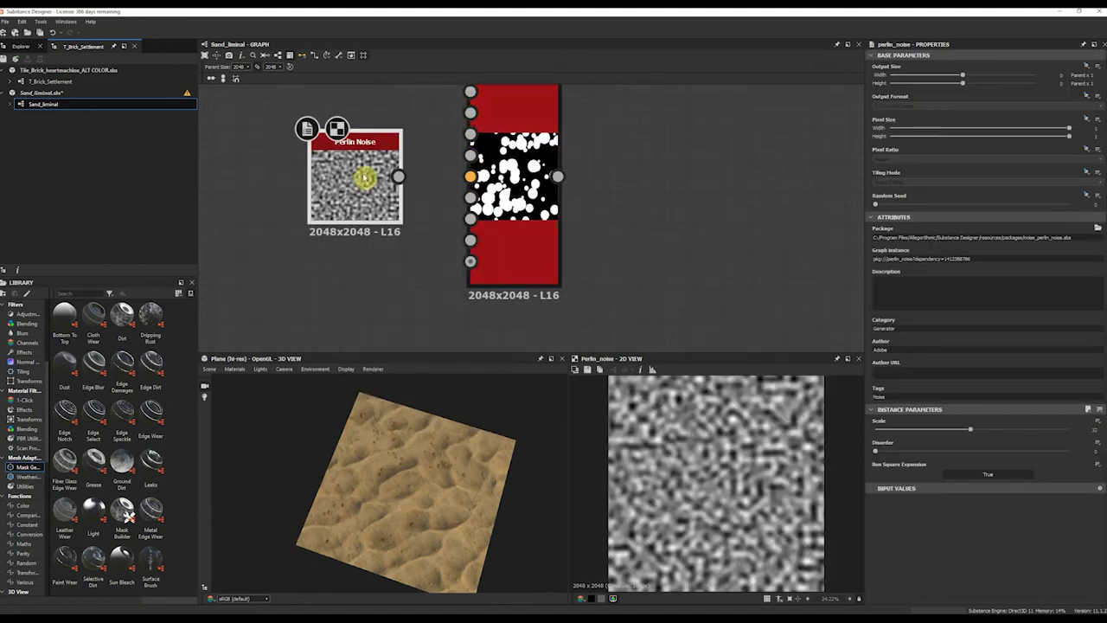
click(883, 429)
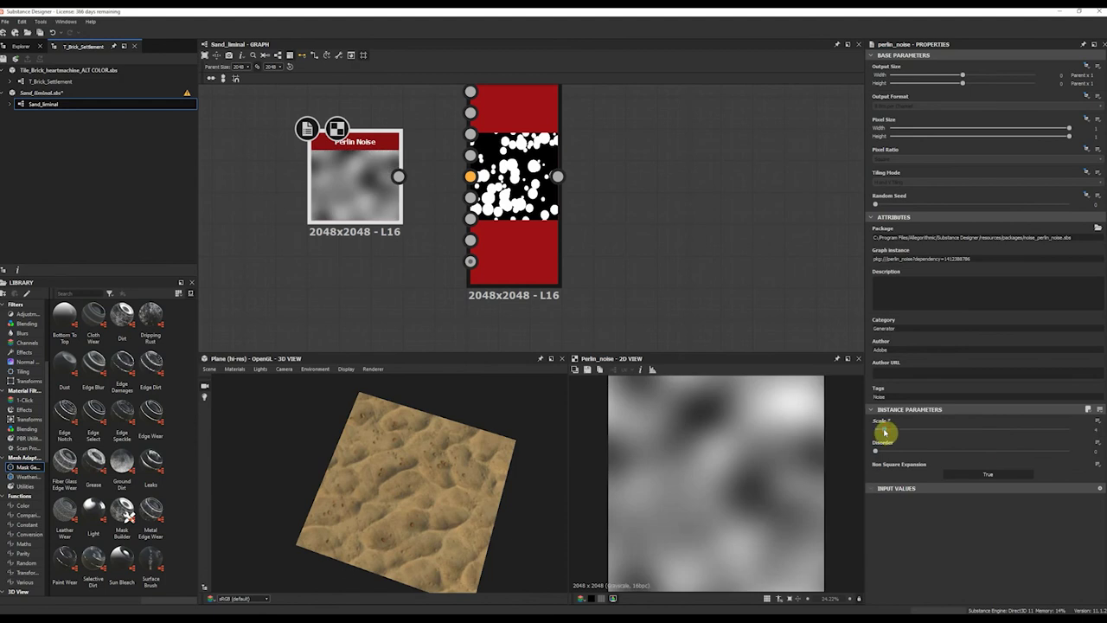
Connect the Perlin Noise to the Tile Sampler's Displacement Map Input and set the Displacement Map Intensity to 0.77
click(499, 156)
middle_drag(506, 159, 527, 160)
drag(405, 152, 389, 182)
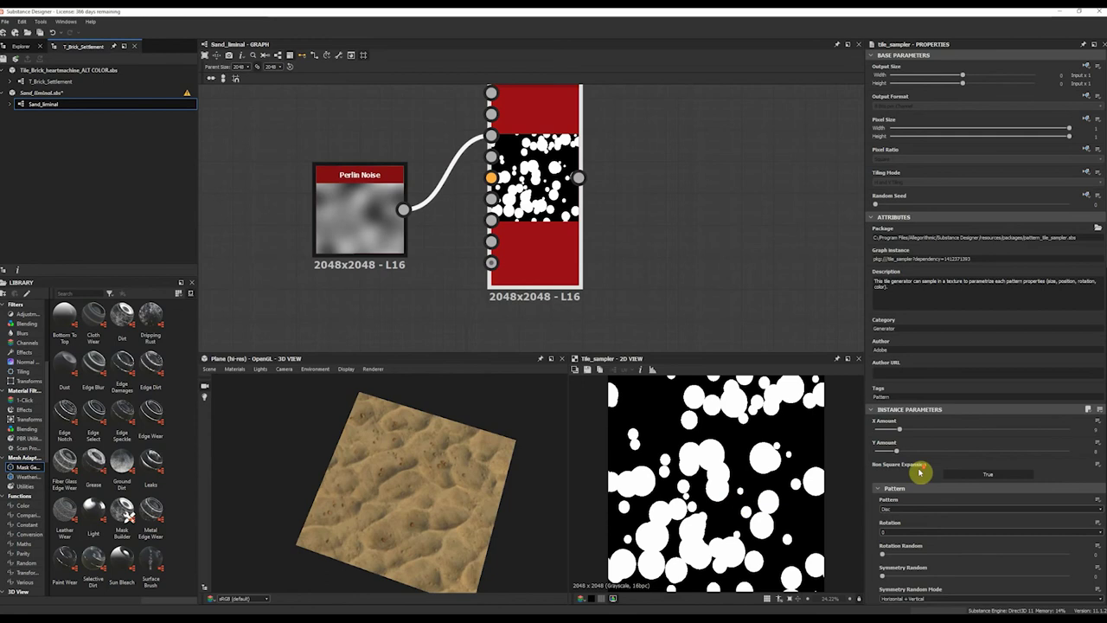
scroll(971, 459, down, 12)
scroll(966, 446, down, 2)
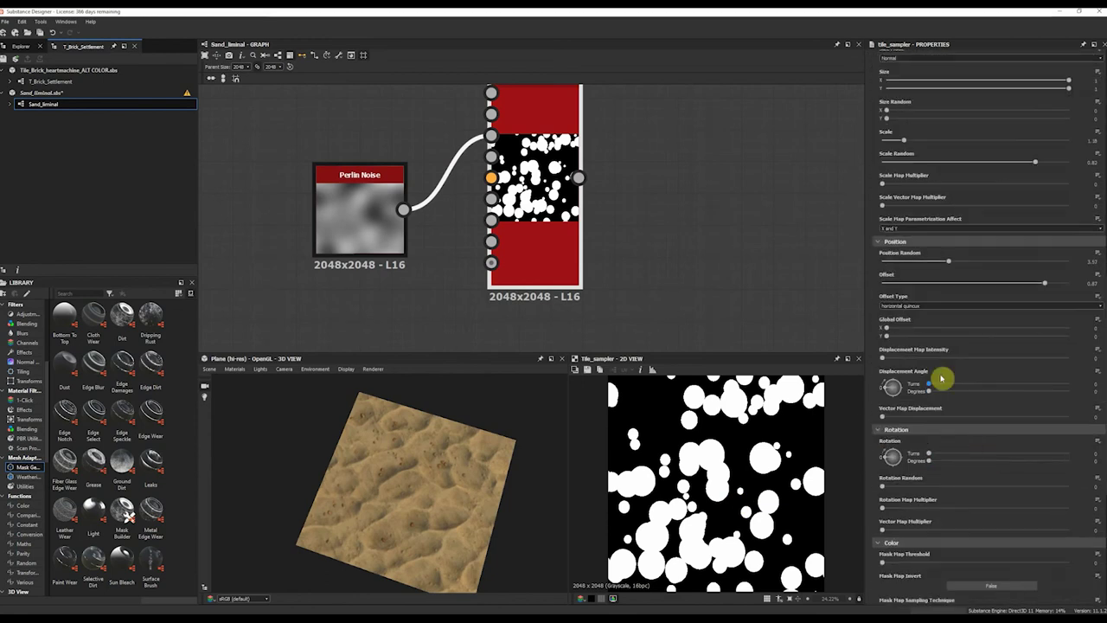
drag(939, 358, 1026, 363)
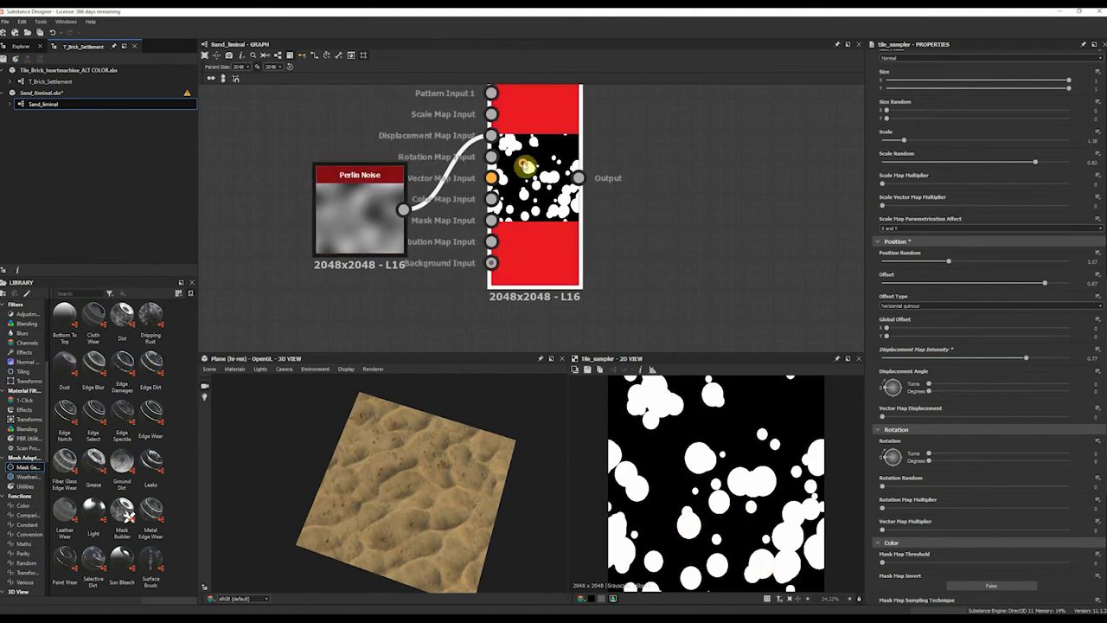
Set the Tile Sampler's Rotation to -1.06 turns and its Rotation Random to 0.78
scroll(986, 415, down, 3)
drag(895, 285, 1029, 310)
scroll(934, 329, down, 3)
drag(934, 287, 824, 278)
scroll(526, 217, up, 2)
scroll(469, 178, down, 4)
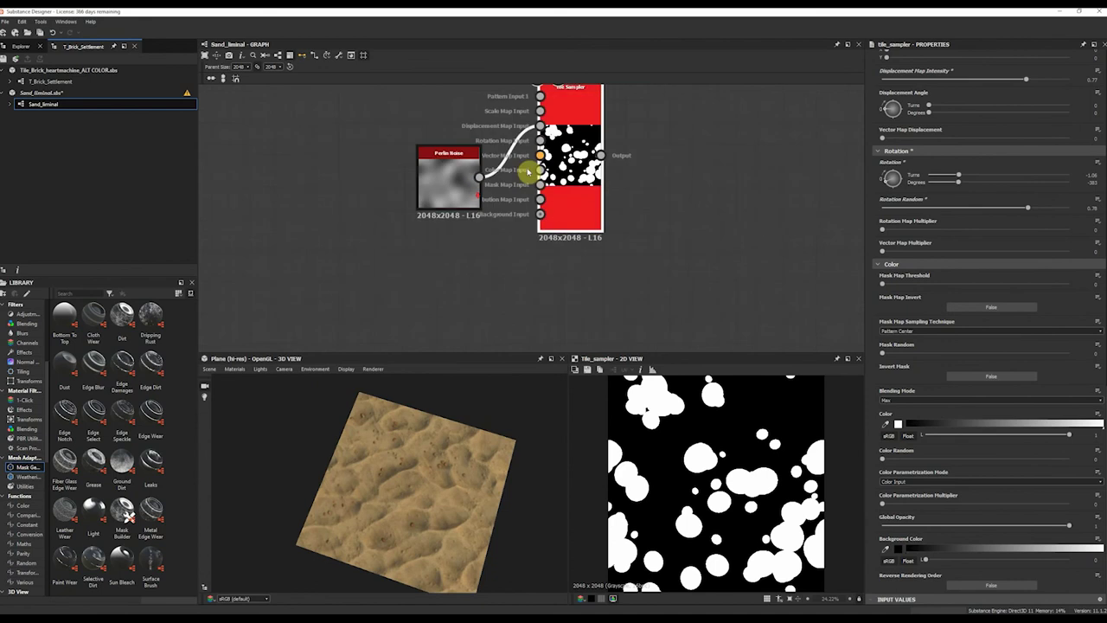
Move the Tile Sampler node farther away from the Perlin Noise node in the graph
scroll(551, 192, up, 2)
drag(563, 198, 657, 198)
scroll(619, 183, up, 1)
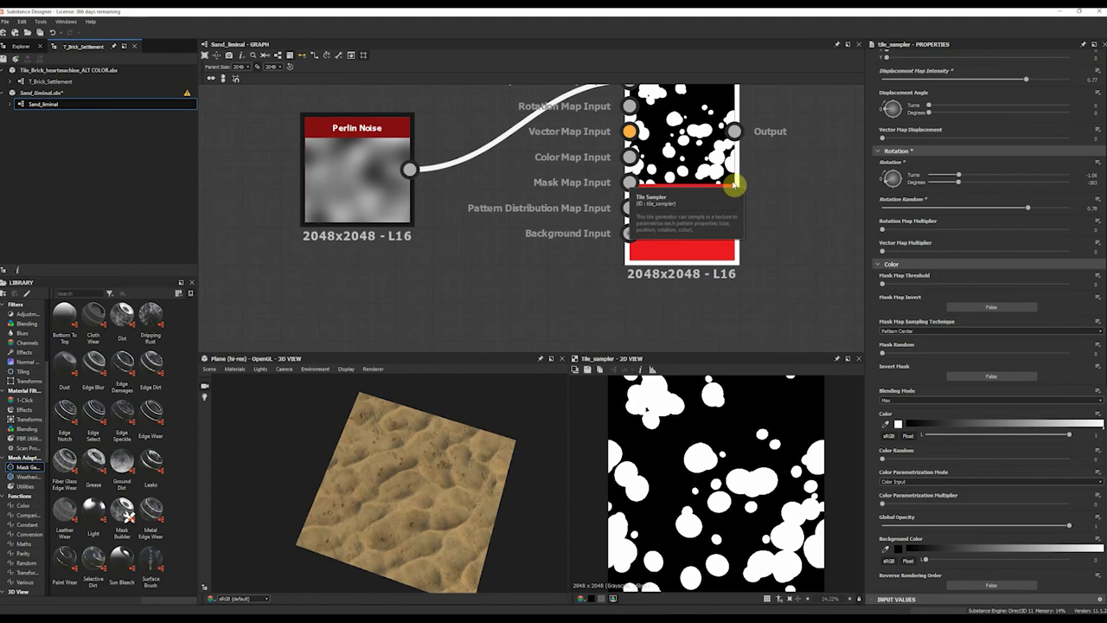
middle_drag(761, 177, 408, 243)
scroll(408, 243, down, 1)
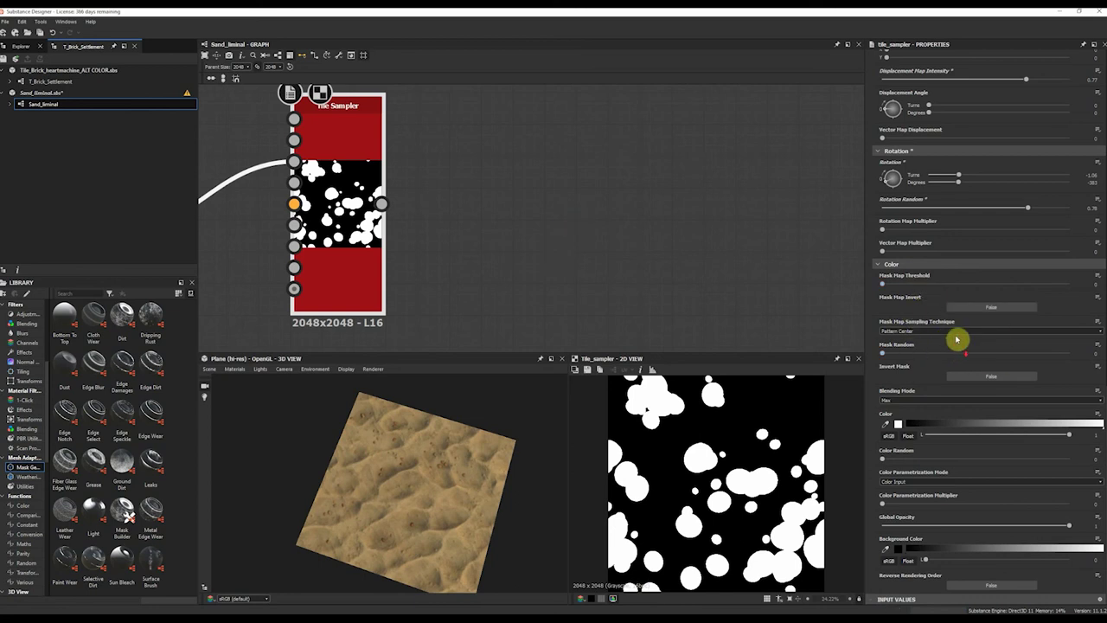
Thin out the discs by setting the Tile Sampler's Mask Random to 0.72, and inspect the output
drag(942, 350, 1010, 356)
scroll(827, 442, down, 1)
scroll(738, 464, up, 1)
scroll(741, 482, down, 2)
scroll(726, 490, up, 1)
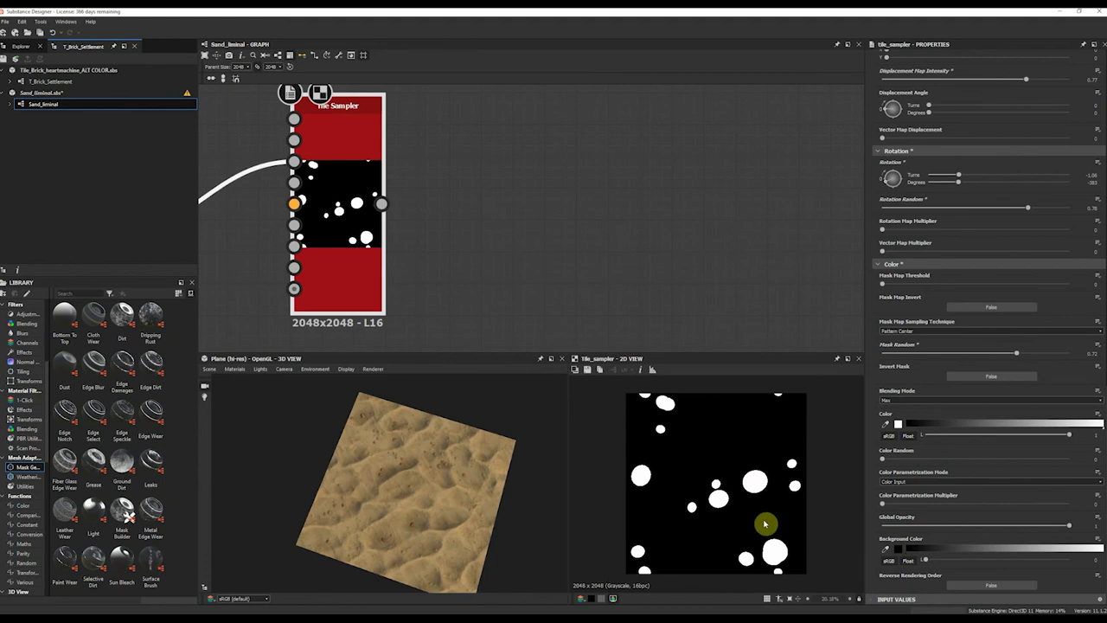
scroll(712, 490, up, 1)
scroll(746, 467, down, 1)
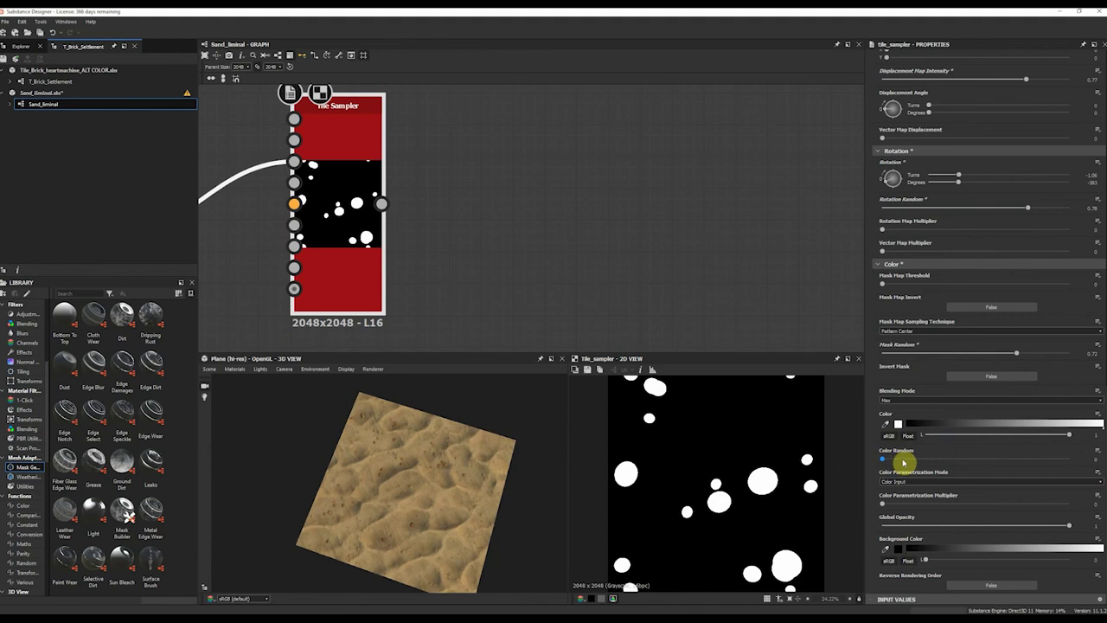
Vary the discs' grey values by setting the Tile Sampler's Color Random to 0.76
mouse_move(927, 459)
mouse_down()
mouse_move(1055, 470)
mouse_move(1001, 467)
mouse_move(1055, 467)
mouse_move(1025, 459)
mouse_up()
scroll(358, 179, down, 5)
scroll(350, 198, up, 6)
scroll(626, 222, down, 6)
Move the Perlin Noise node closer to the Tile Sampler node
middle_drag(572, 172, 539, 205)
scroll(655, 271, down, 3)
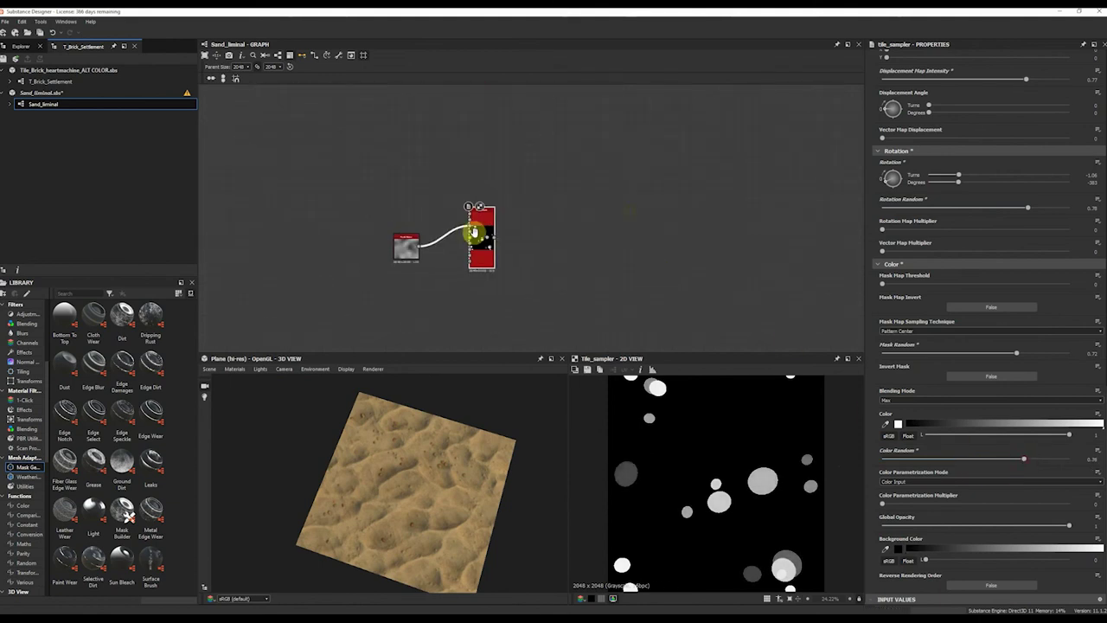
middle_drag(655, 272, 475, 237)
scroll(375, 228, up, 5)
middle_drag(374, 227, 518, 134)
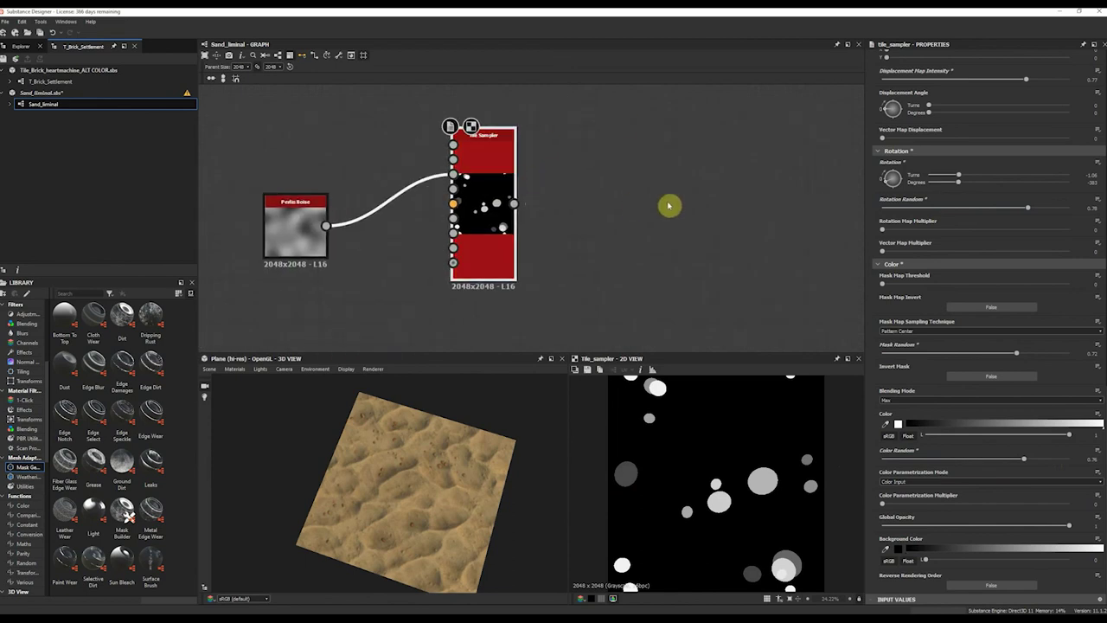
drag(288, 222, 345, 176)
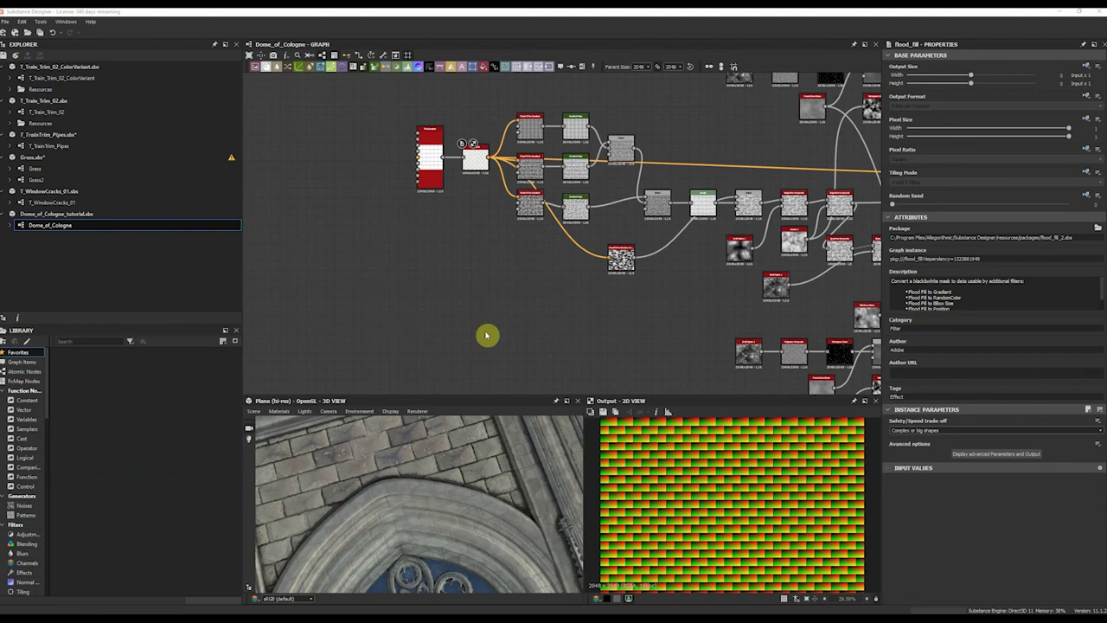
Show the Tile Sampler's output in the Dome_of_Cologne graph and examine its brick layout alongside the 3D material
scroll(455, 157, up, 6)
double_click(406, 166)
middle_drag(393, 158, 385, 262)
scroll(385, 262, down, 1)
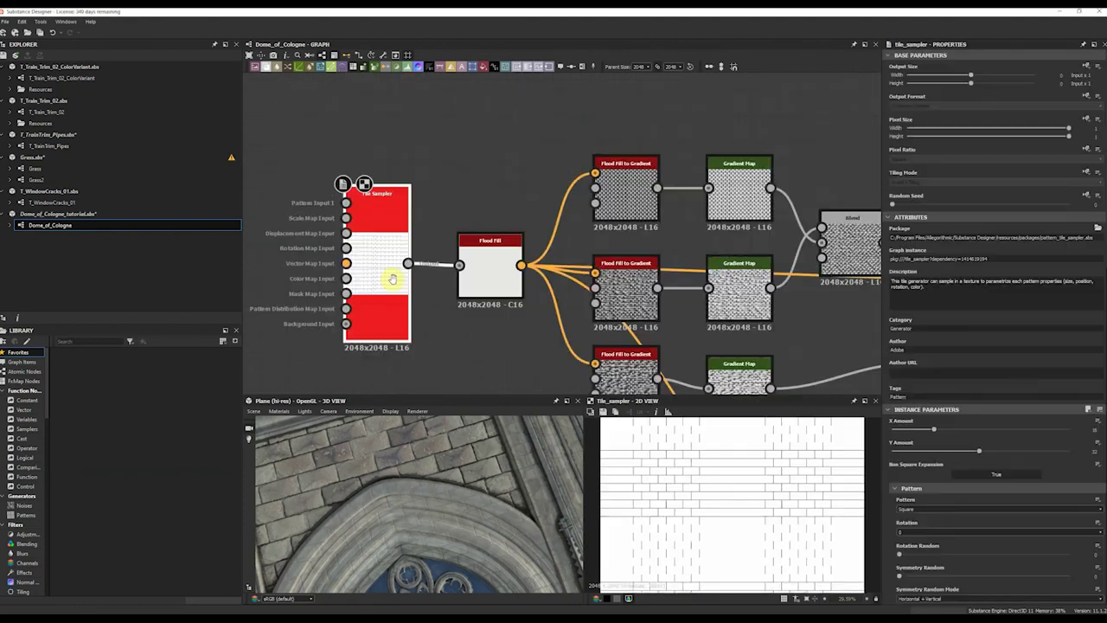
scroll(386, 262, down, 2)
scroll(387, 259, up, 2)
middle_drag(487, 249, 480, 231)
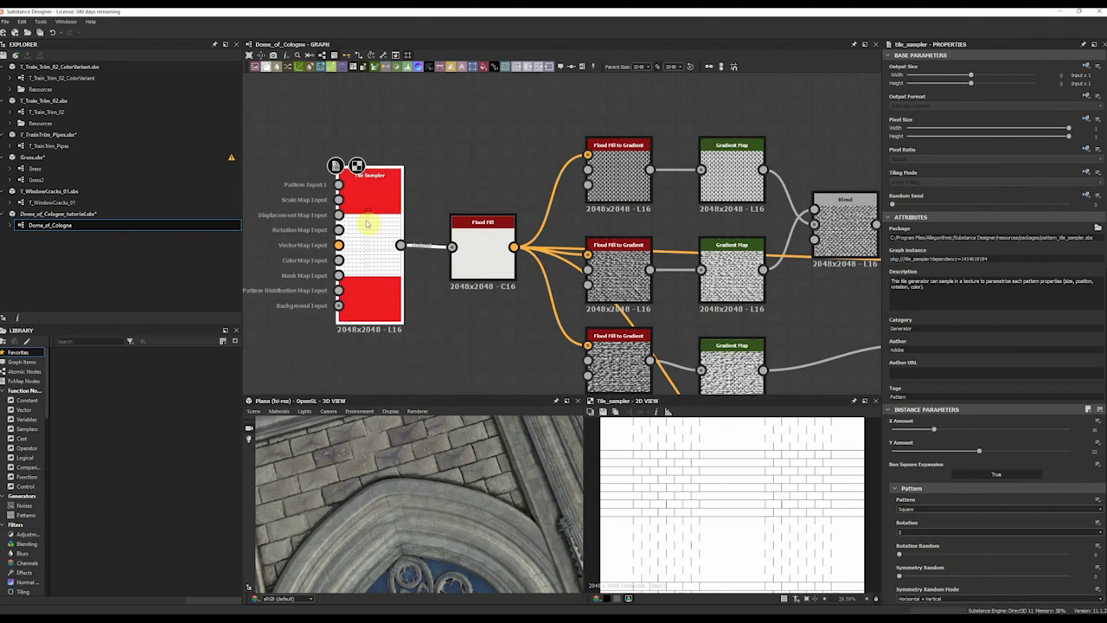
scroll(718, 500, up, 8)
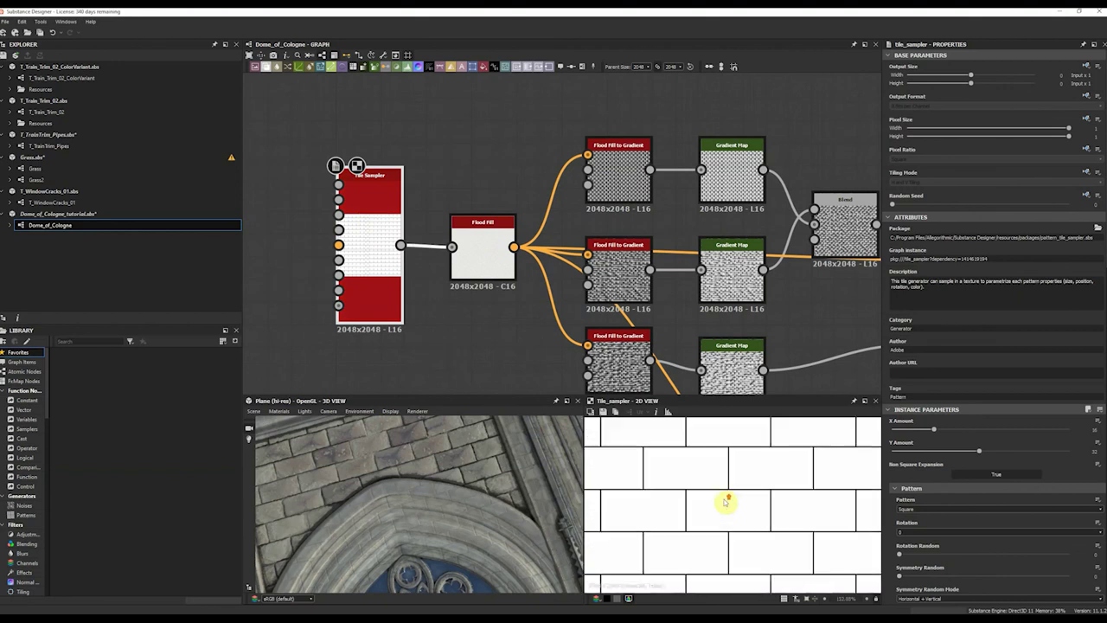
middle_drag(414, 455, 419, 483)
scroll(421, 485, up, 2)
View the Flood Fill node's output up close, then display the middle Flood Fill to Gradient node's output
middle_drag(466, 236, 444, 236)
double_click(452, 237)
scroll(707, 504, down, 12)
scroll(712, 500, up, 5)
middle_drag(698, 492, 788, 516)
double_click(600, 254)
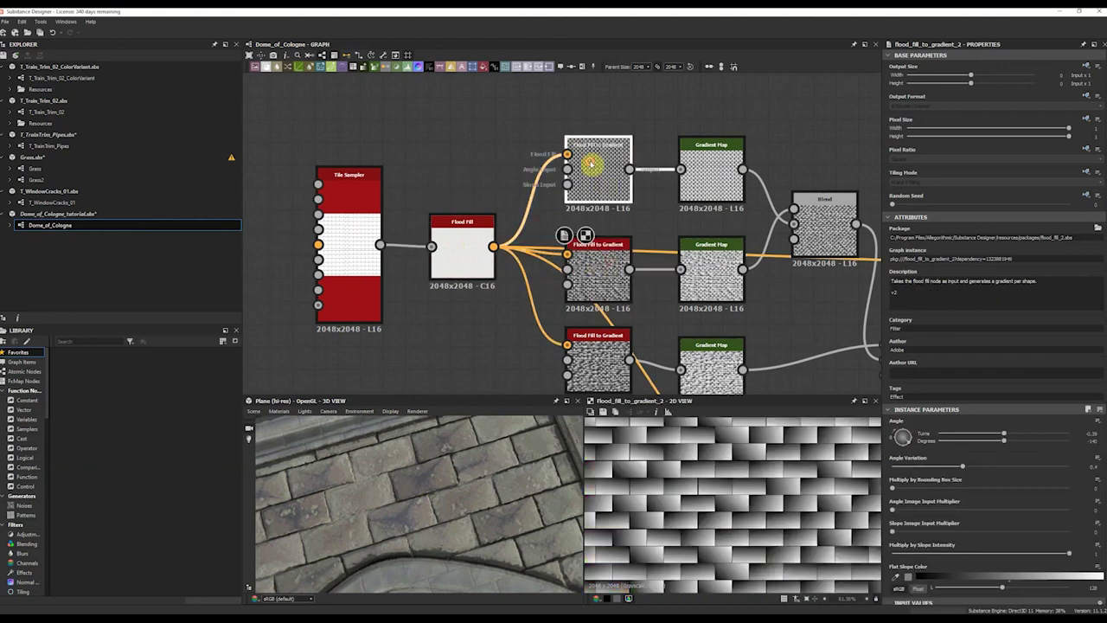
View the outputs of the Flood Fill to Gradient, Gradient Map and Blend nodes, then recheck the Tile Sampler and Flood Fill nodes
double_click(605, 173)
double_click(699, 259)
double_click(837, 218)
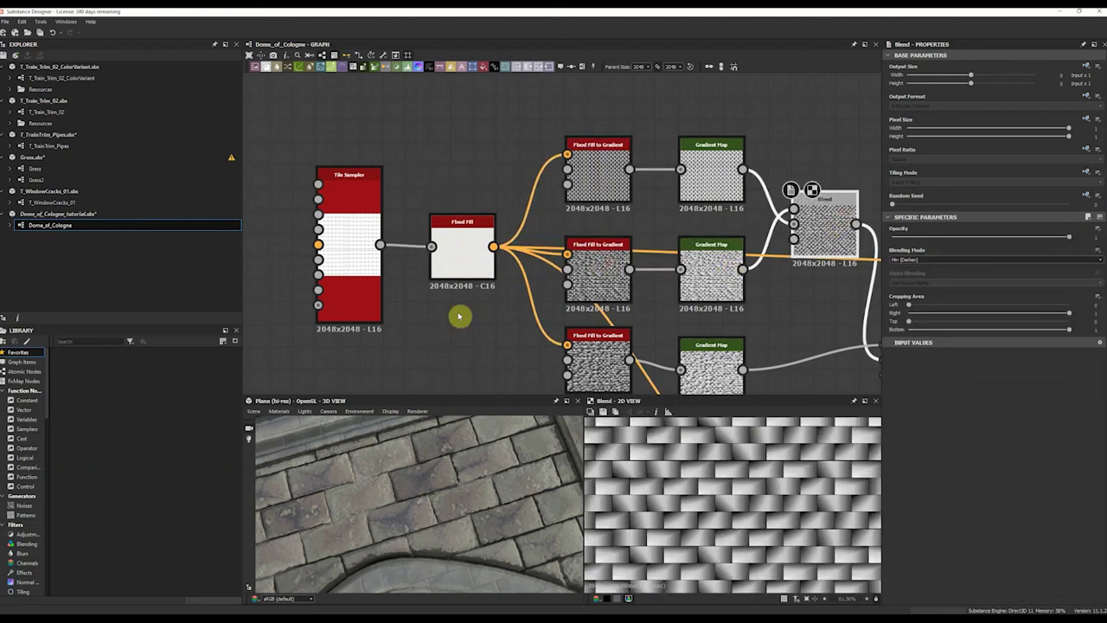
double_click(368, 227)
double_click(460, 227)
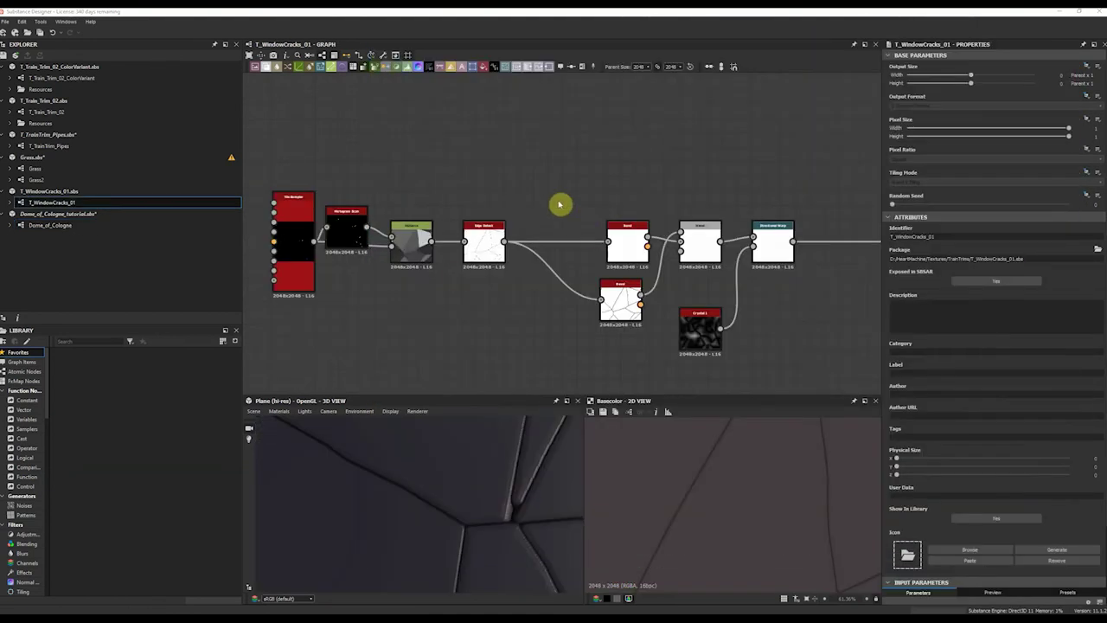
Display the Tile Sampler's output in the T_WindowCracks_01 graph and review its amount, pattern, size and position parameters
scroll(335, 227, up, 2)
scroll(334, 227, up, 3)
double_click(448, 231)
scroll(702, 479, down, 6)
scroll(770, 525, up, 4)
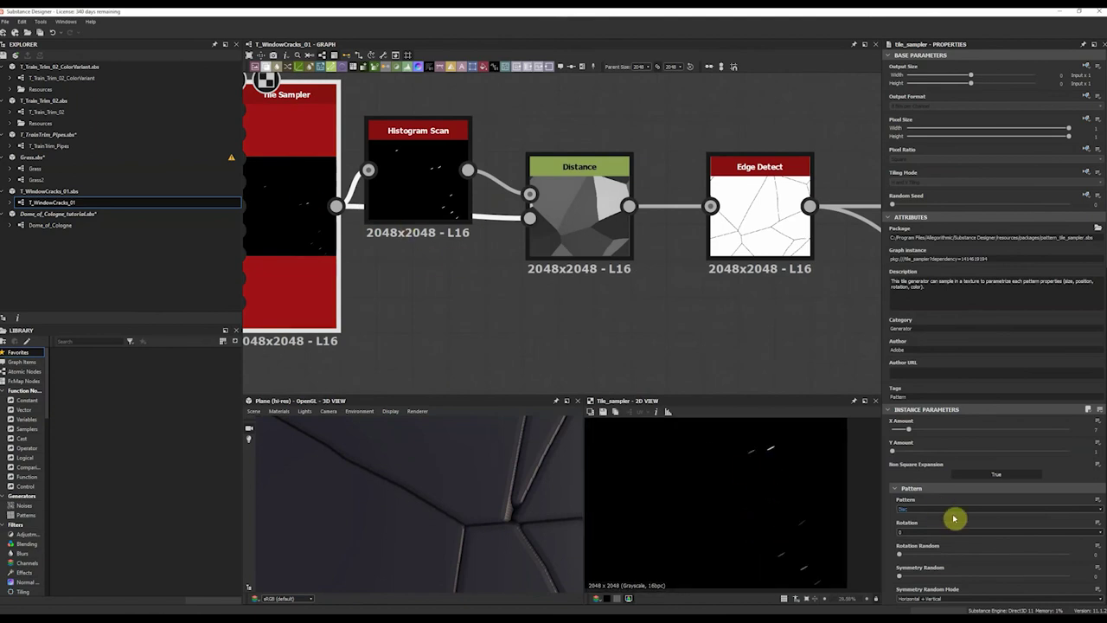
scroll(922, 512, down, 4)
scroll(925, 372, down, 1)
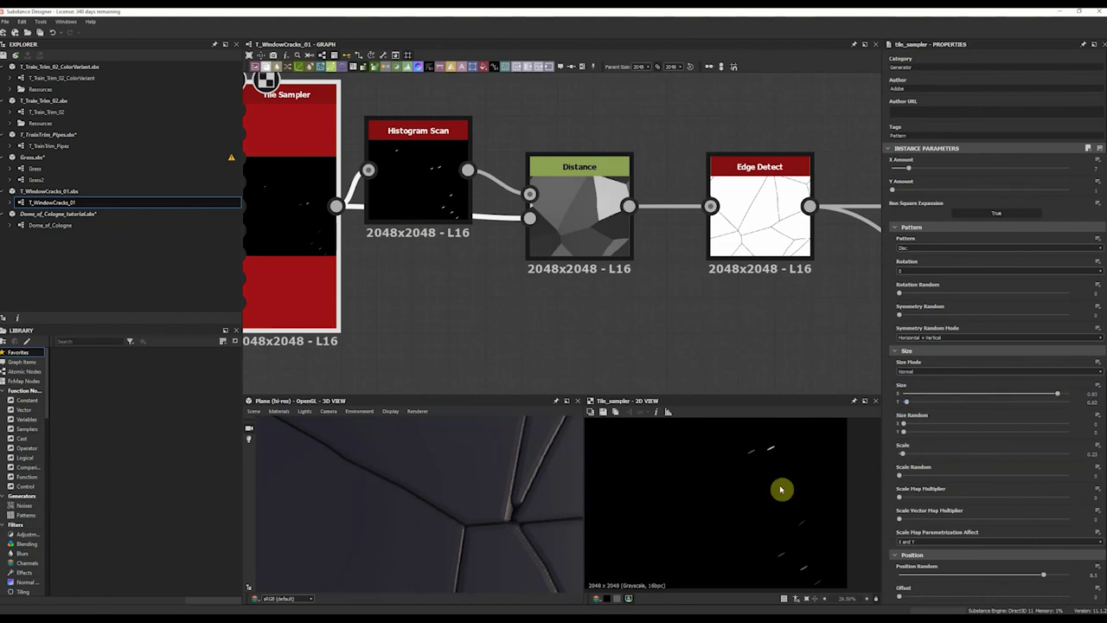
Examine the Tile Sampler's scattered discs up close and the whole cracked plane in the 3D view
scroll(772, 484, down, 5)
scroll(764, 502, up, 10)
scroll(422, 475, down, 7)
scroll(456, 491, up, 3)
scroll(457, 493, down, 4)
middle_drag(456, 498, 453, 485)
scroll(454, 486, down, 3)
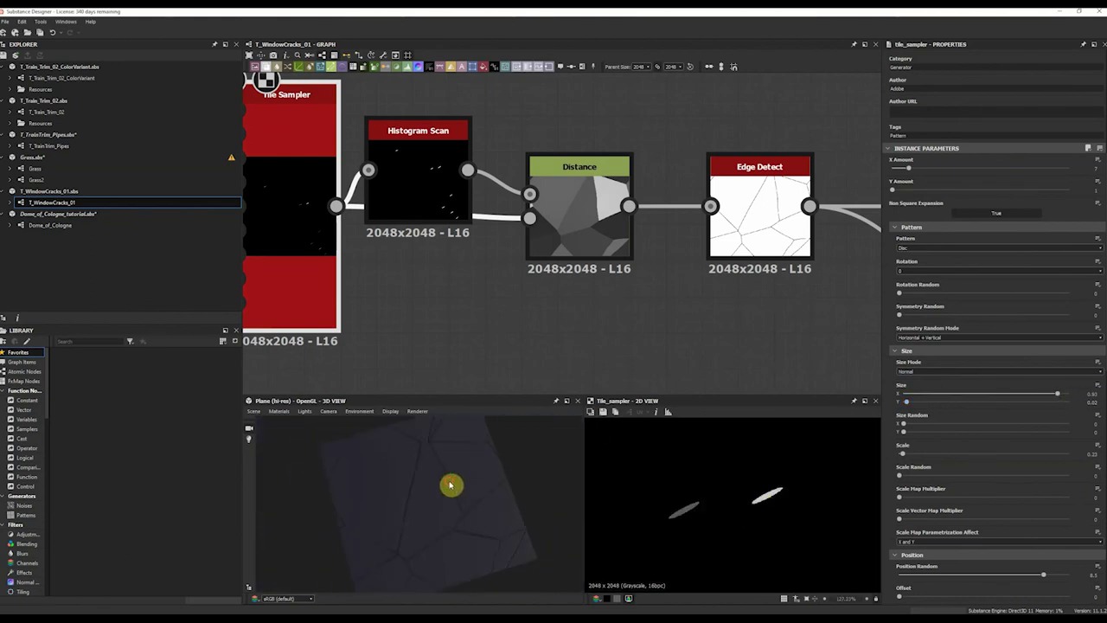
View the outputs of the Histogram Scan, Distance and Edge Detect nodes in order, then return to the Distance output
double_click(425, 168)
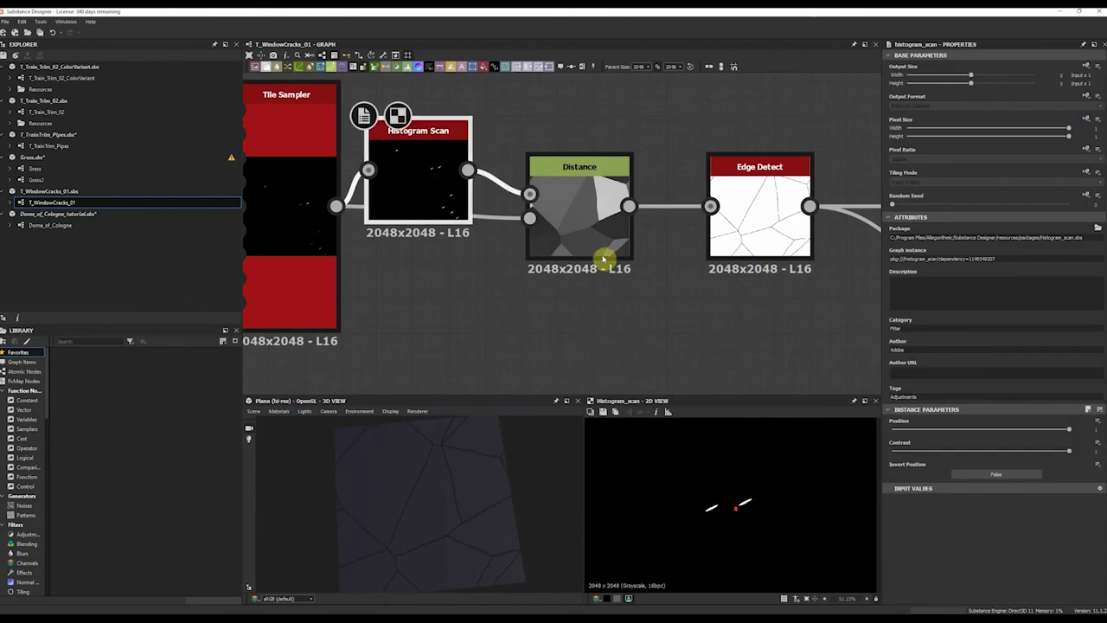
double_click(593, 216)
scroll(729, 490, down, 8)
scroll(740, 496, up, 2)
scroll(753, 498, down, 1)
double_click(744, 220)
double_click(610, 232)
Set the window-crack Tile Sampler's Random Seed to 7 and check the new crack layout on the 3D plane
click(320, 205)
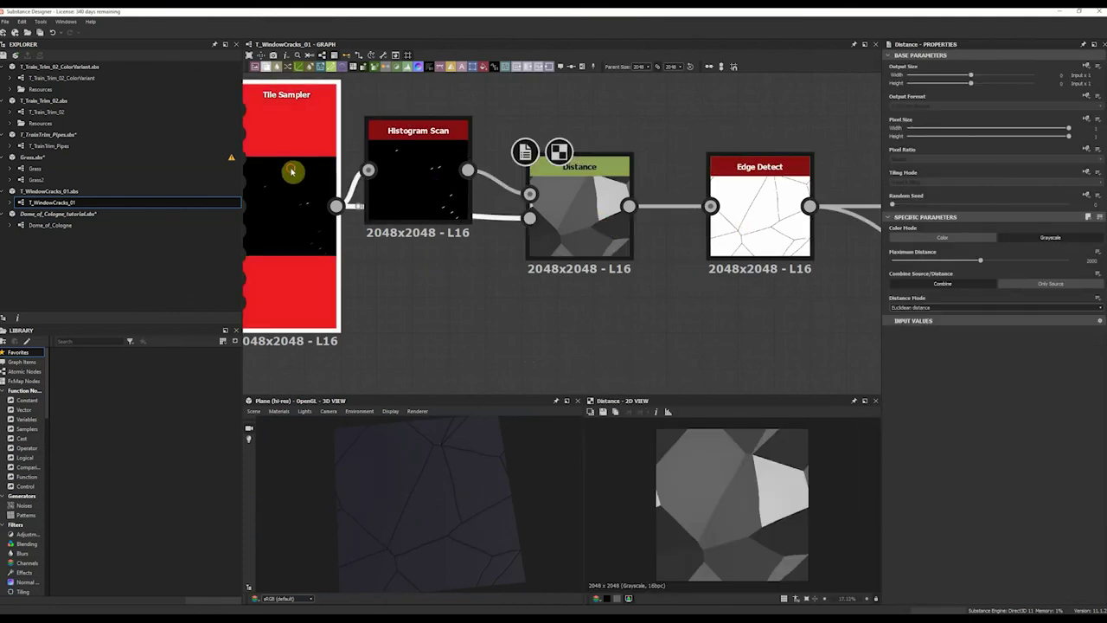
scroll(960, 426, down, 5)
scroll(962, 346, up, 6)
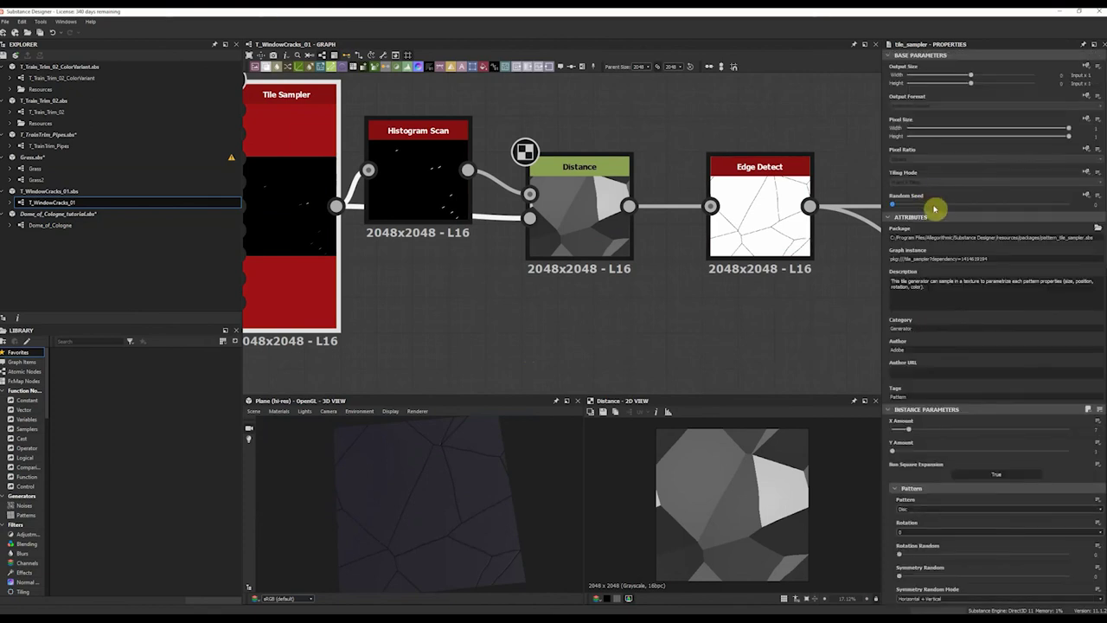
drag(935, 208, 1015, 208)
drag(492, 517, 488, 506)
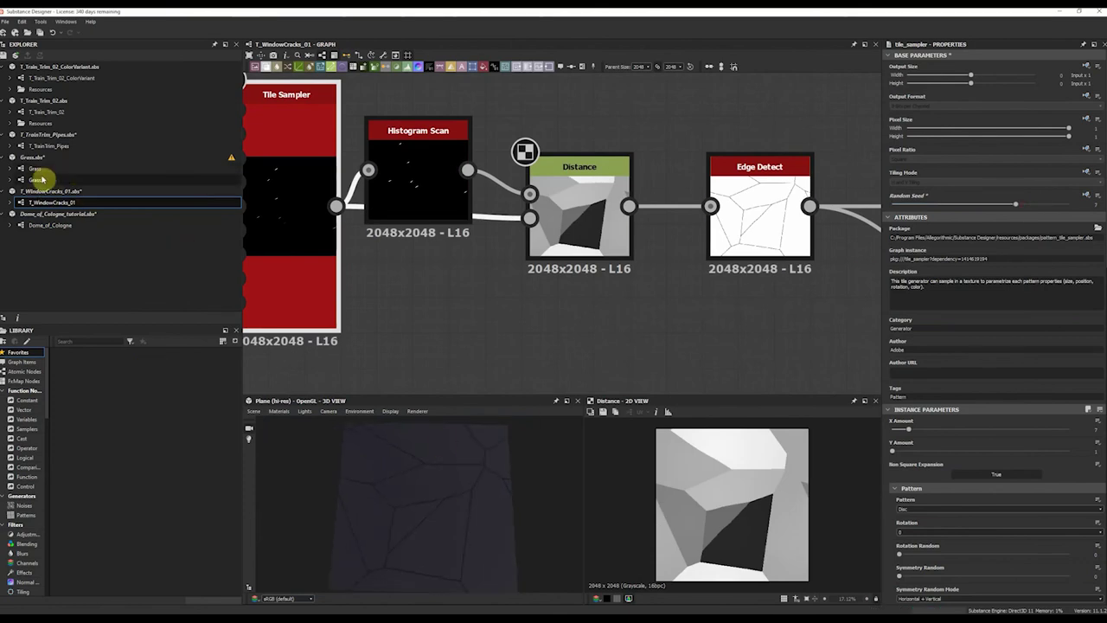
Open the Grass graph of the Grass package
click(44, 169)
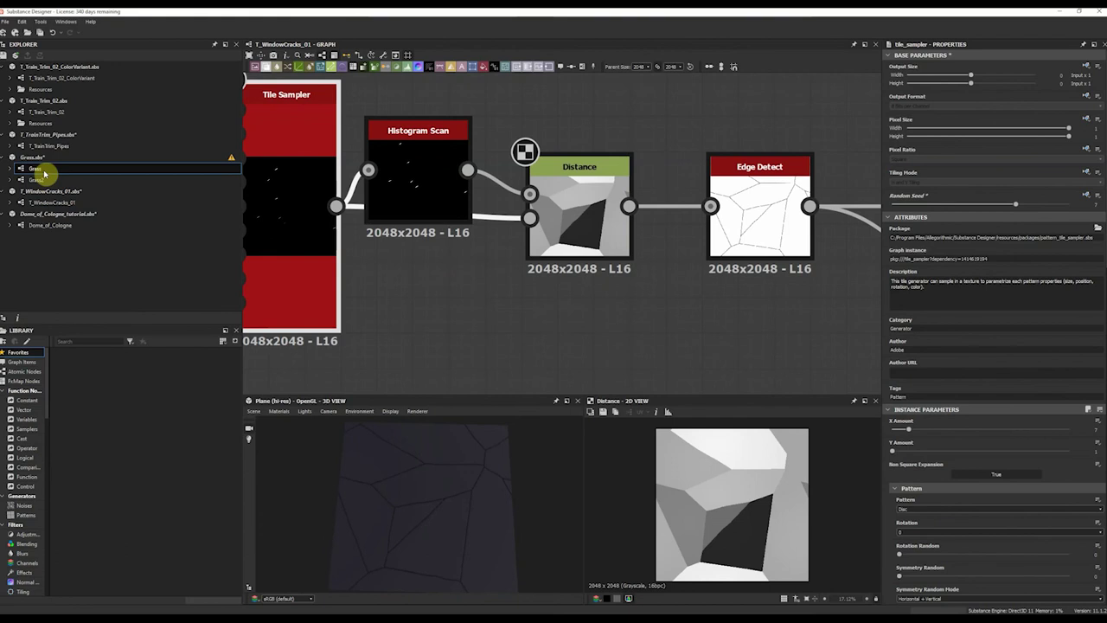
double_click(44, 169)
scroll(463, 214, up, 5)
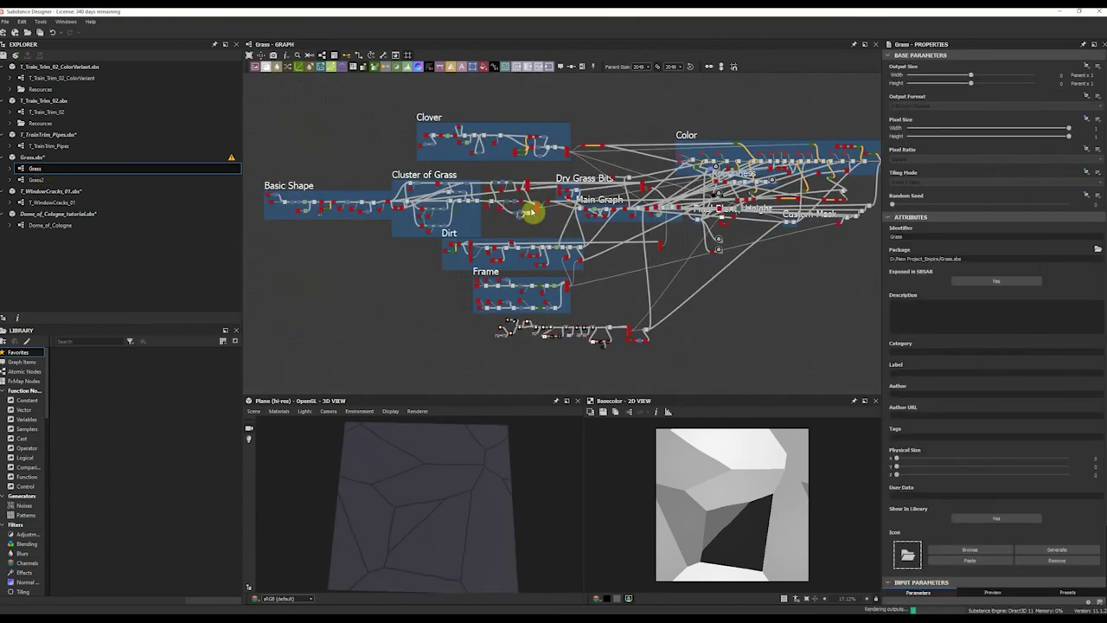
Display the output of the Tile Sampler fed by the Height Extrude node and enlarge the 3D and 2D views
middle_drag(623, 281, 375, 224)
middle_drag(633, 85, 396, 221)
scroll(606, 320, up, 5)
middle_drag(499, 317, 675, 296)
scroll(443, 256, up, 4)
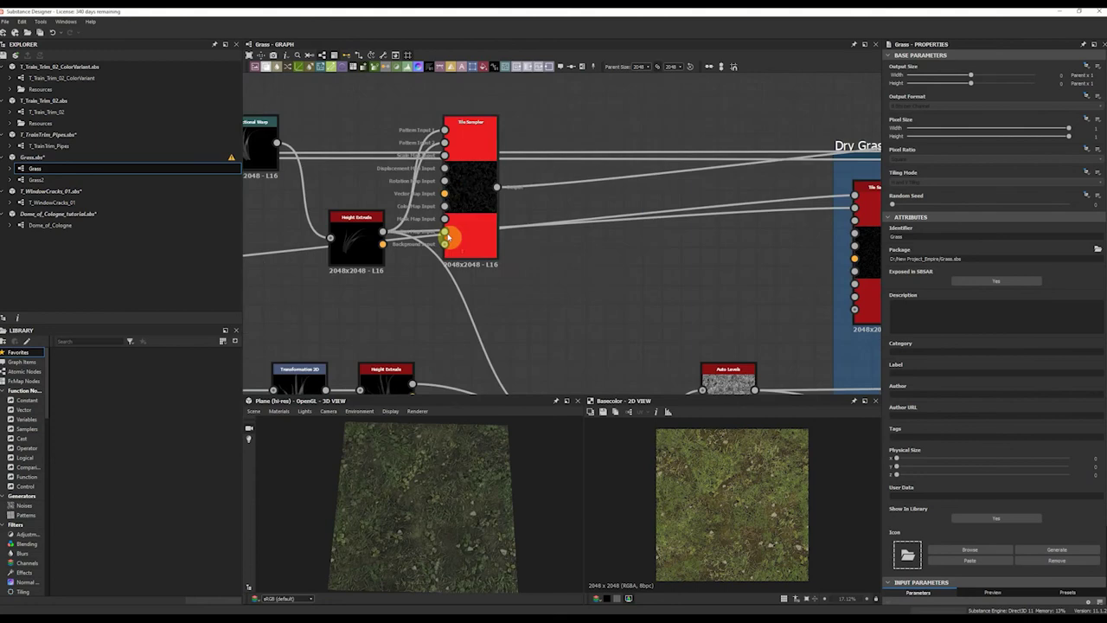
click(467, 187)
double_click(467, 188)
scroll(444, 504, up, 5)
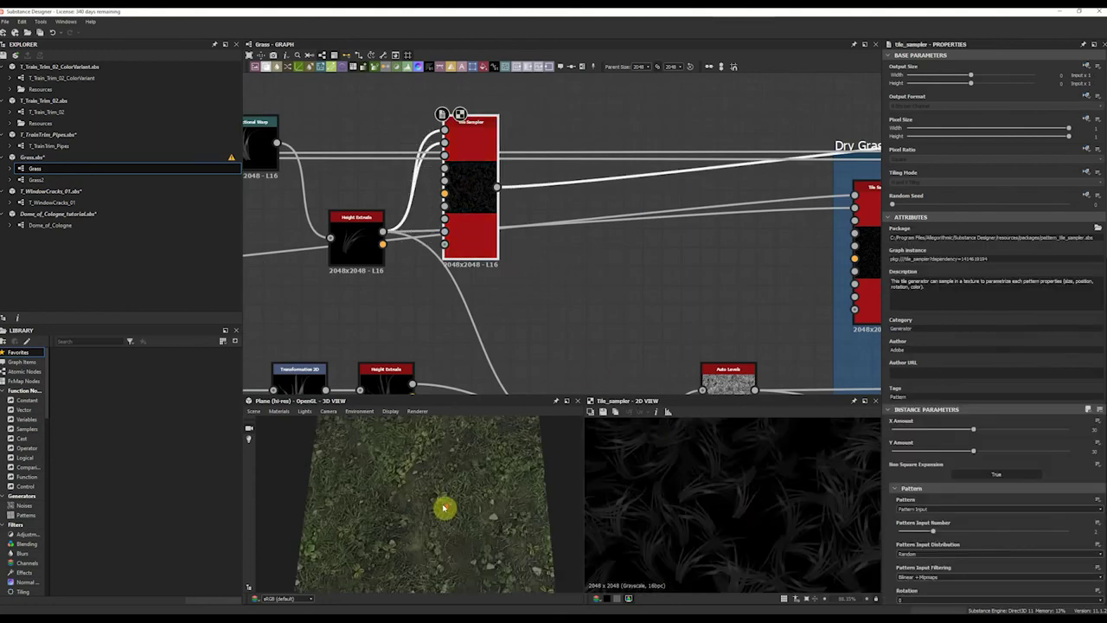
drag(587, 398, 580, 329)
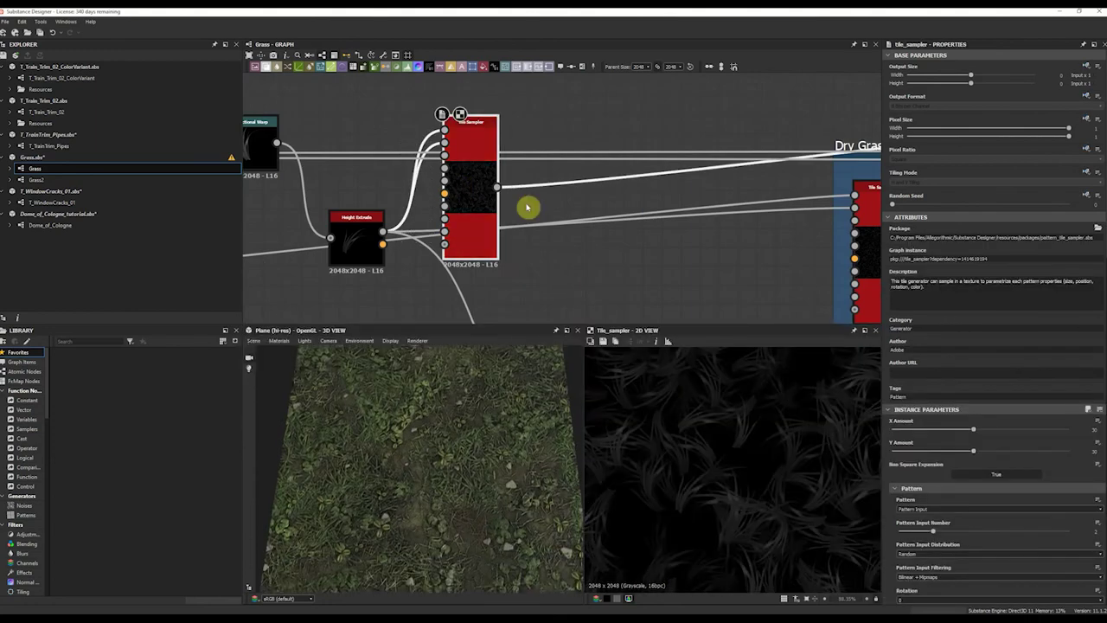
View the Height Extrude's depth output, then examine the grass clump produced by the Directional Warp node
scroll(576, 178, down, 3)
scroll(448, 223, up, 5)
double_click(448, 222)
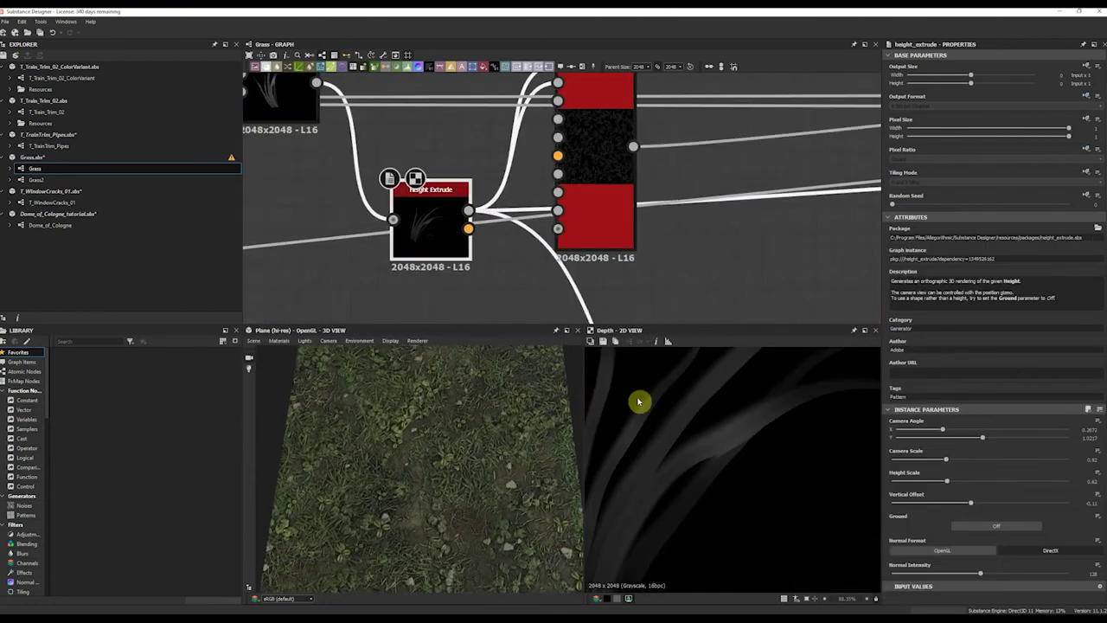
scroll(663, 421, down, 5)
middle_drag(416, 219, 491, 324)
double_click(366, 210)
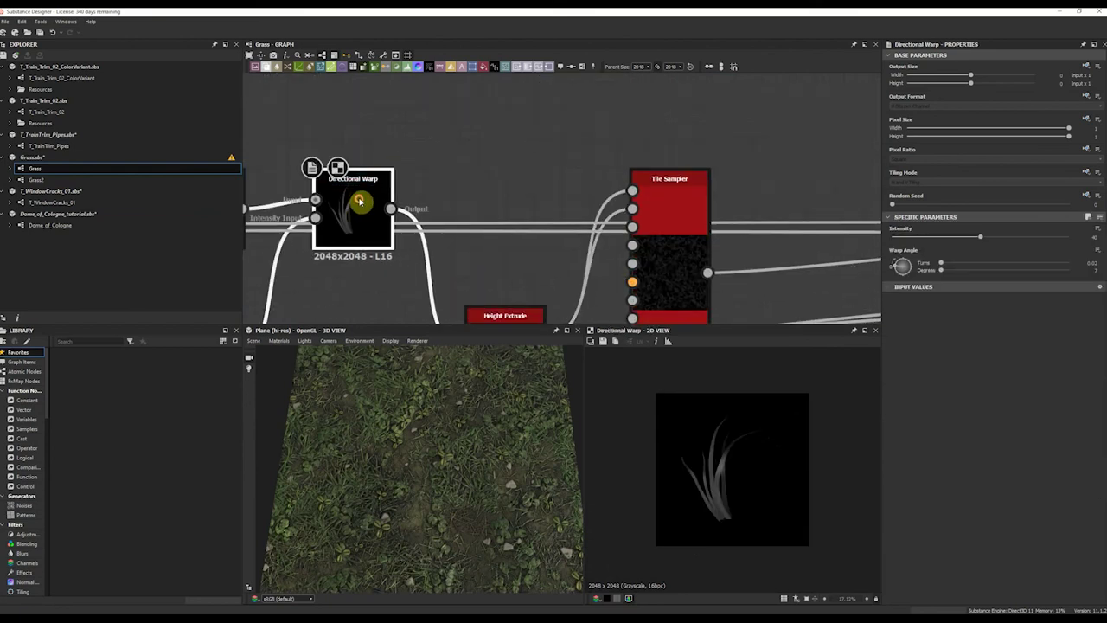
scroll(735, 484, up, 6)
scroll(715, 489, down, 3)
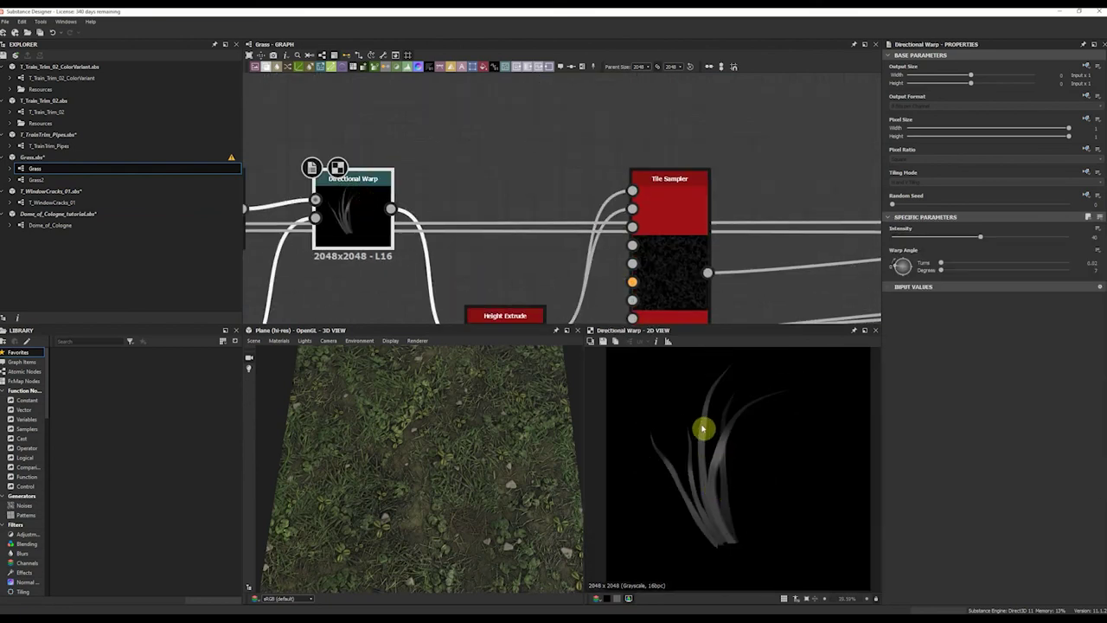
Display the scattered-grass Tile Sampler's output, then the output of the Auto Levels node outside the Main Graph frame
double_click(688, 252)
scroll(749, 497, up, 2)
middle_drag(671, 259, 534, 182)
scroll(508, 204, down, 3)
middle_drag(578, 296, 518, 193)
double_click(598, 200)
Compare the output of the Tile Sampler feeding the Auto Levels node with the Auto Levels output
middle_drag(634, 253, 480, 252)
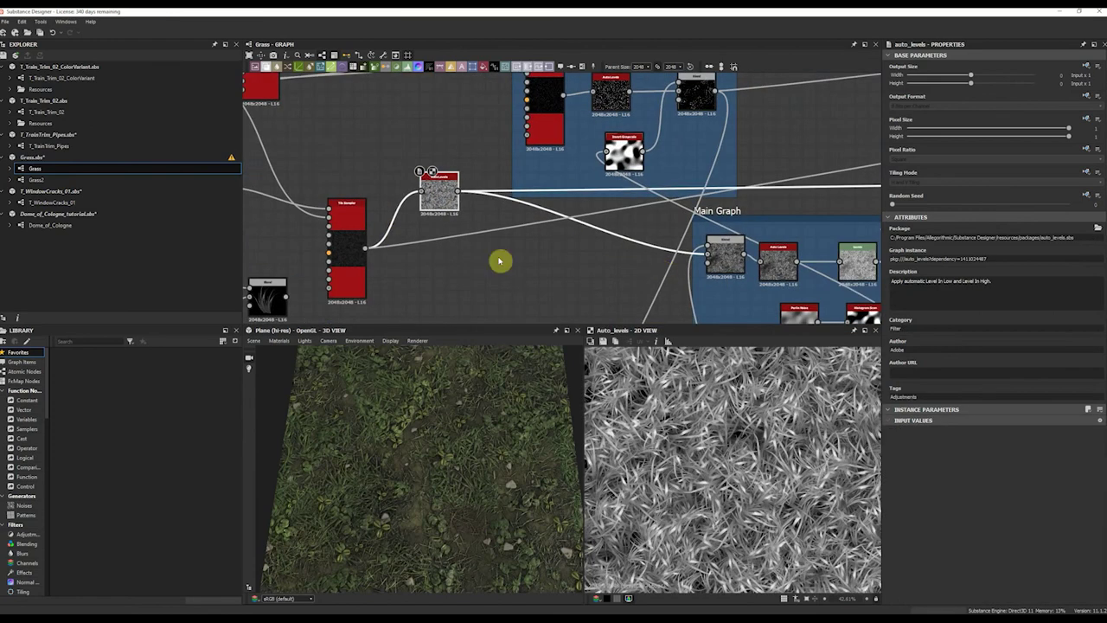
click(346, 226)
double_click(345, 230)
double_click(441, 197)
Display the output of the first Blend in the Main Graph frame and examine the grass up close in 2D and 3D
middle_drag(664, 213, 444, 247)
double_click(506, 291)
scroll(773, 480, down, 2)
scroll(735, 472, up, 6)
scroll(463, 473, up, 5)
drag(463, 473, 415, 484)
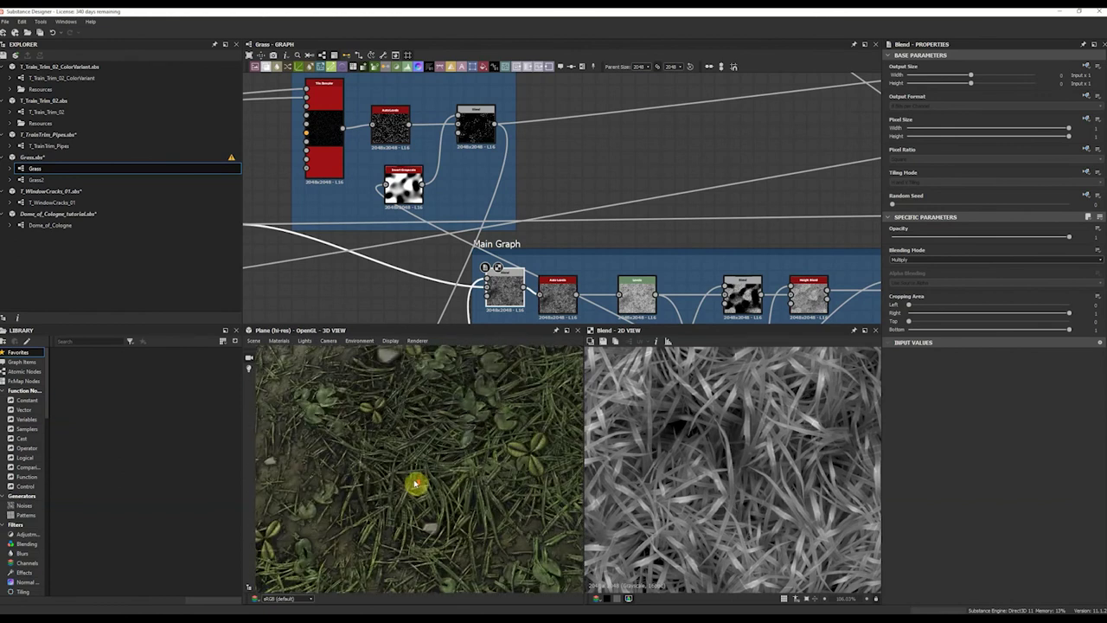
View the outputs of the Auto Levels and Levels nodes in the Main Graph frame
double_click(558, 291)
double_click(648, 289)
scroll(649, 286, down, 5)
Display the output of the Blend feeding the Basecolor output, then go back to the start of the Color frame's node chain
middle_drag(650, 270, 251, 248)
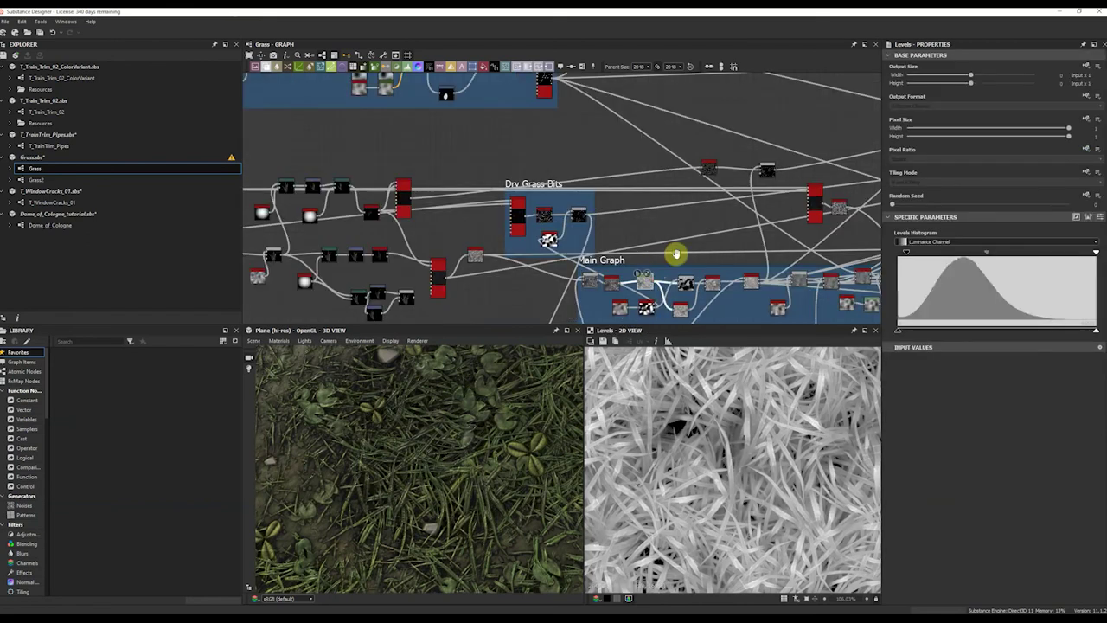
middle_drag(762, 160, 439, 212)
middle_drag(805, 143, 492, 267)
scroll(491, 267, up, 5)
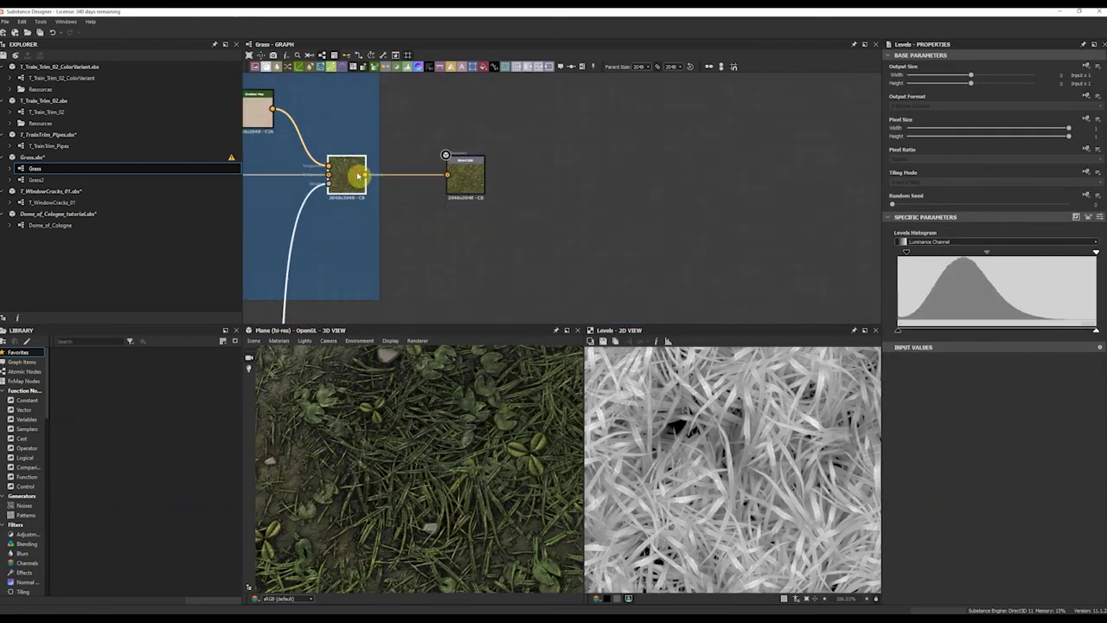
double_click(356, 179)
scroll(353, 176, down, 3)
scroll(758, 441, down, 3)
scroll(758, 441, down, 4)
middle_drag(303, 212, 783, 241)
middle_drag(333, 213, 825, 185)
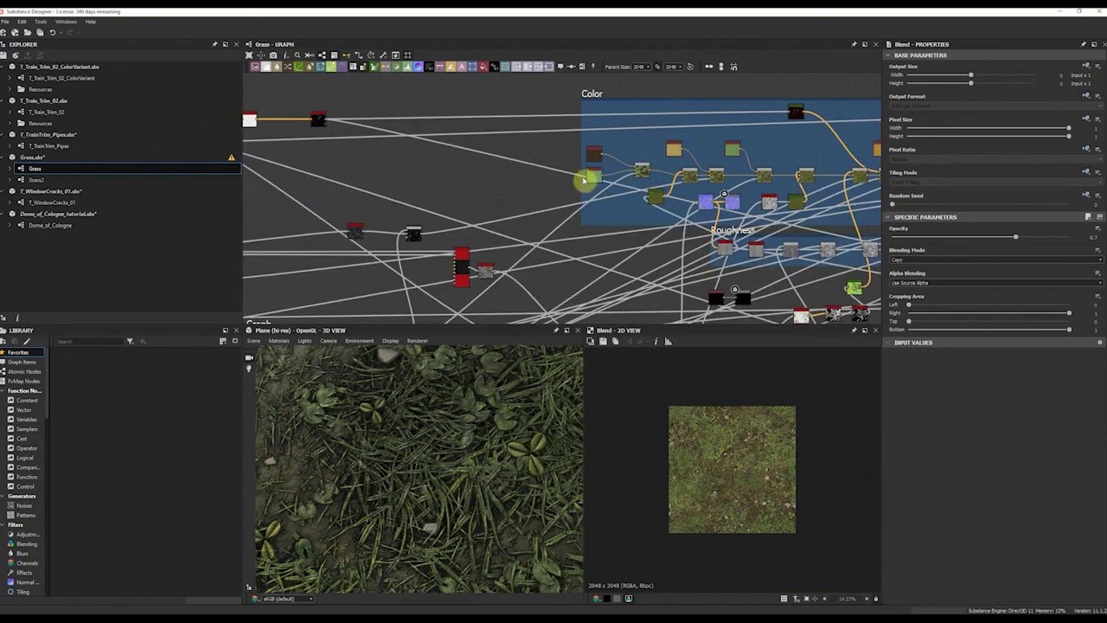